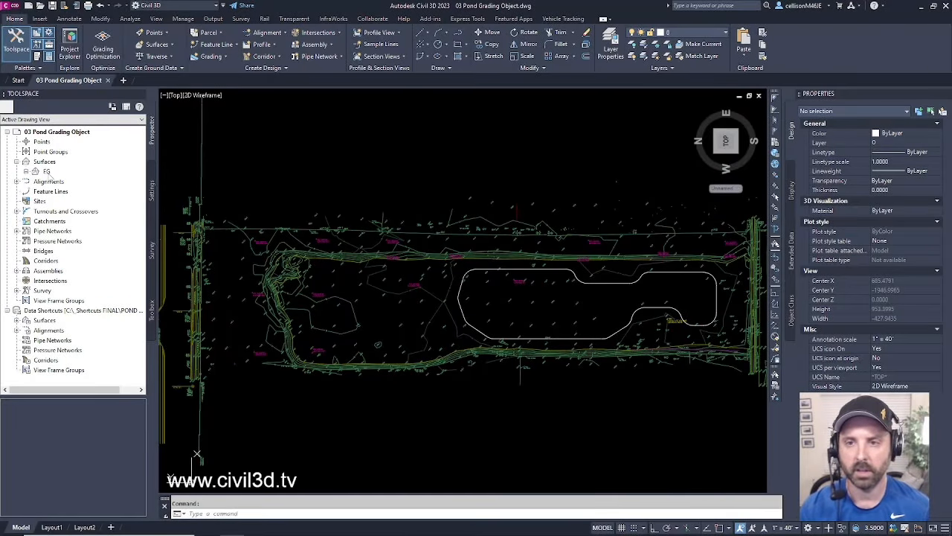
- Select the FG surface, then the pond outline polyline to check it in Properties
left_click(47, 171)
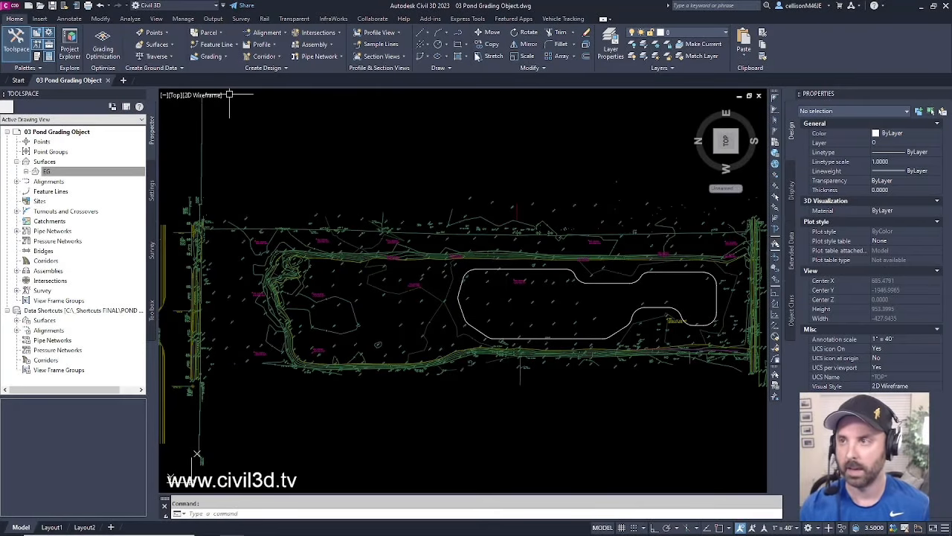
middle_click_drag(610, 318, 511, 334)
scroll(579, 327, "up", 3)
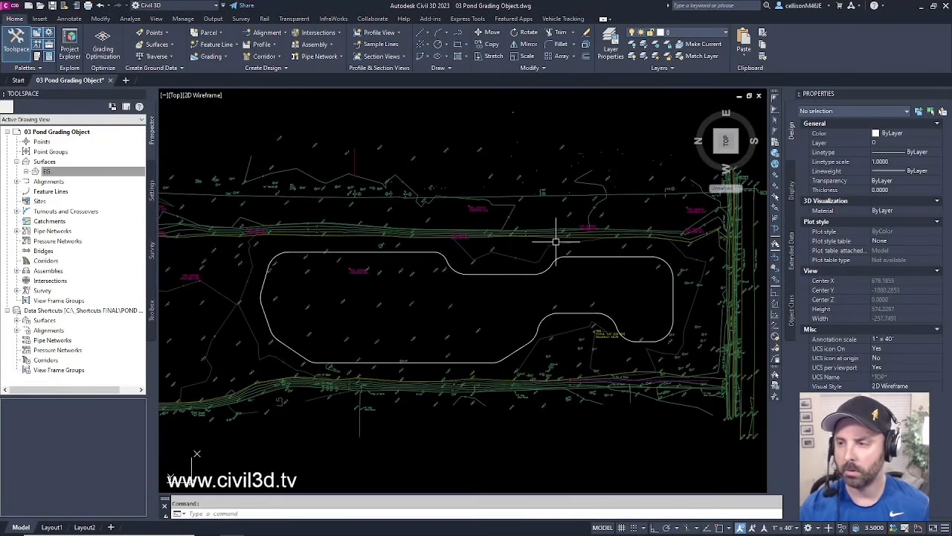
left_click(517, 273)
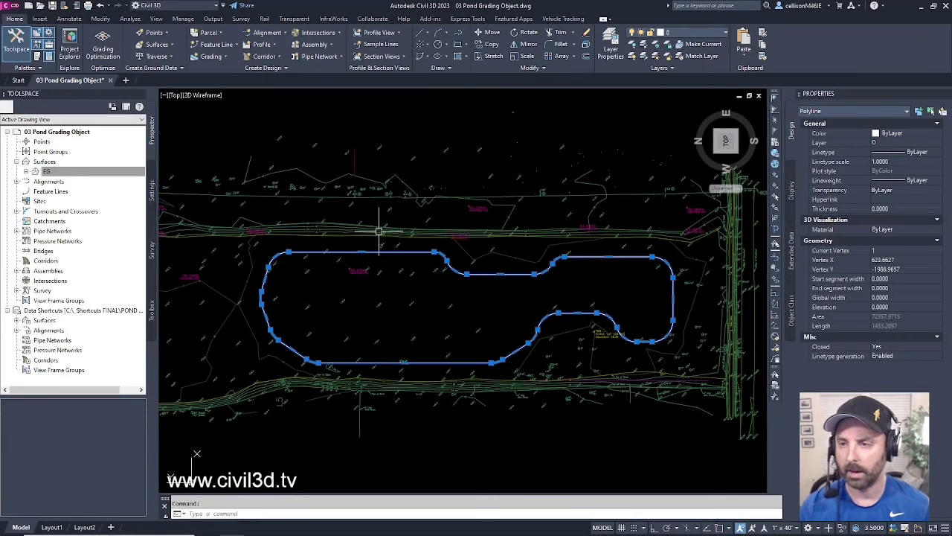
- Zoom and pan around the pond outline, then clear the selection
scroll(387, 312, "down", 6)
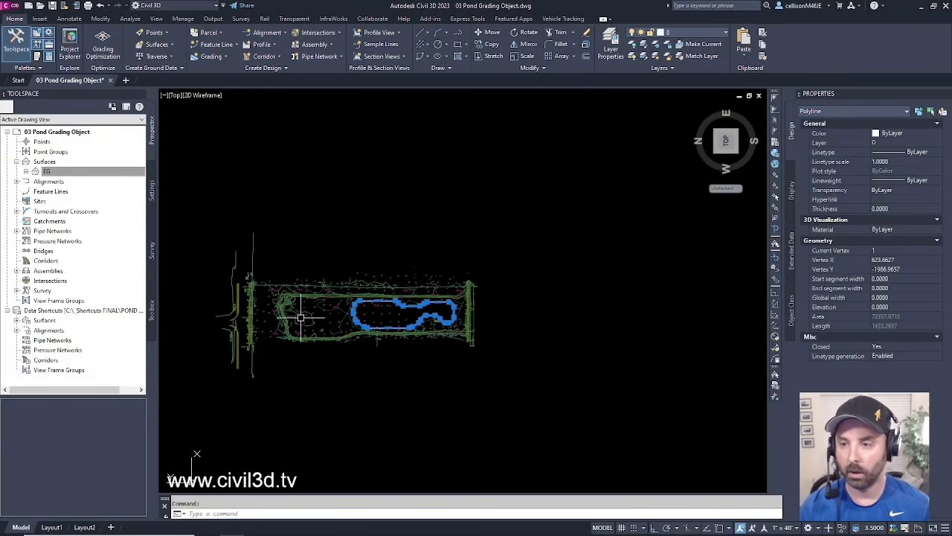
scroll(423, 330, "up", 5)
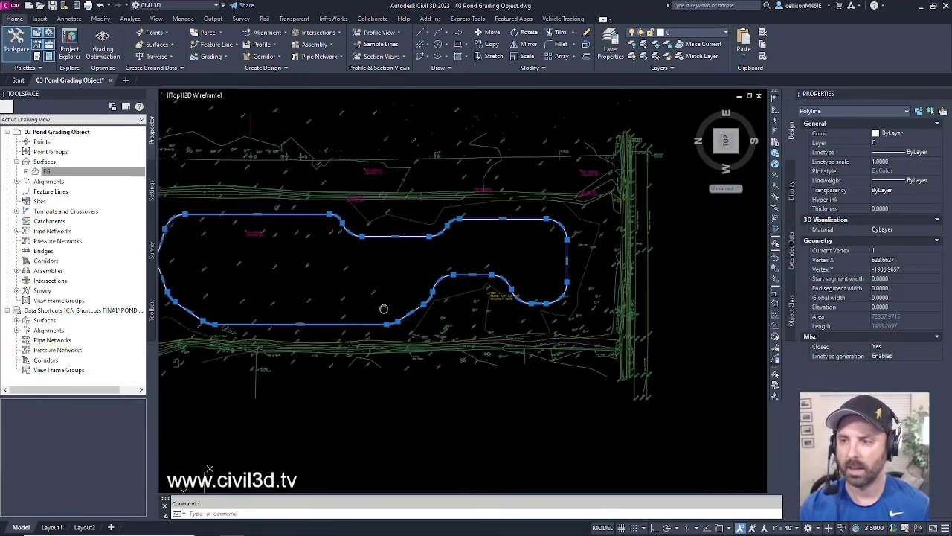
scroll(384, 308, "up", 4)
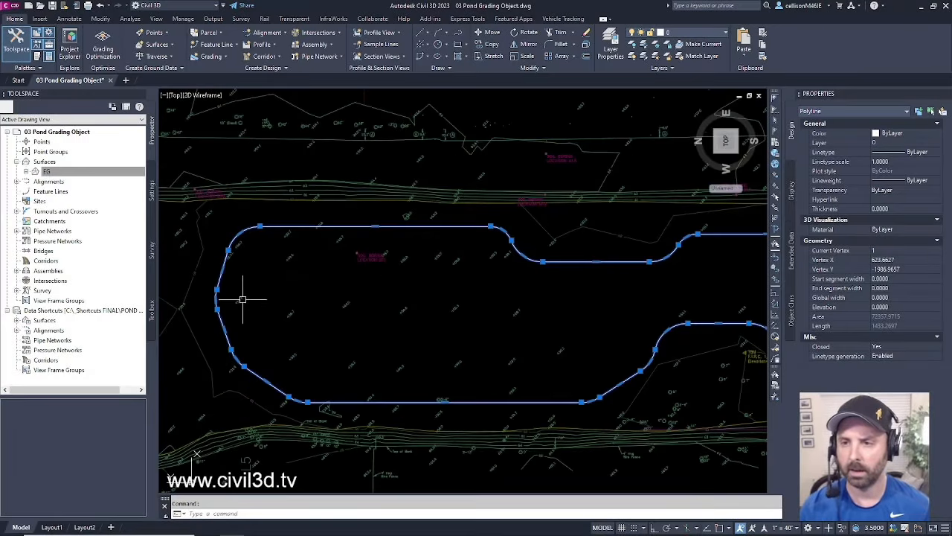
scroll(243, 299, "down", 3)
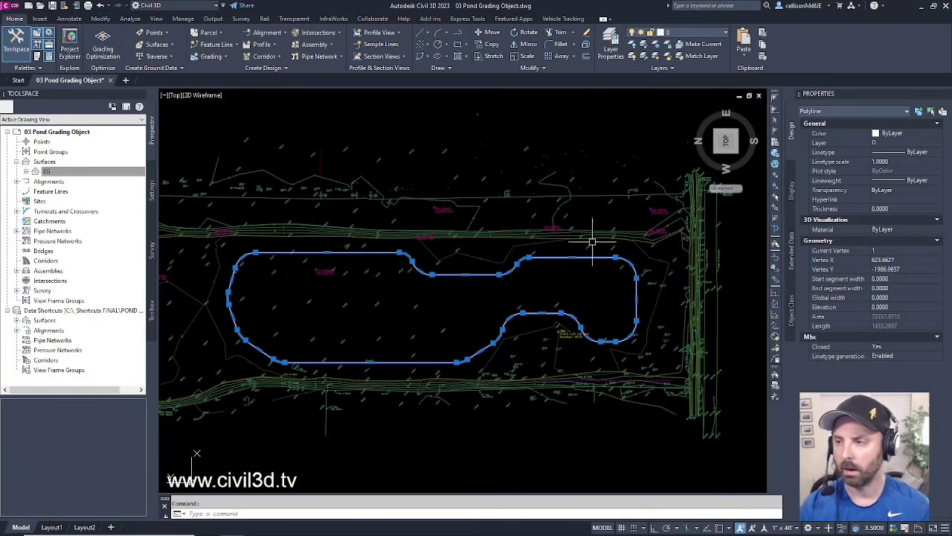
scroll(213, 290, "up", 4)
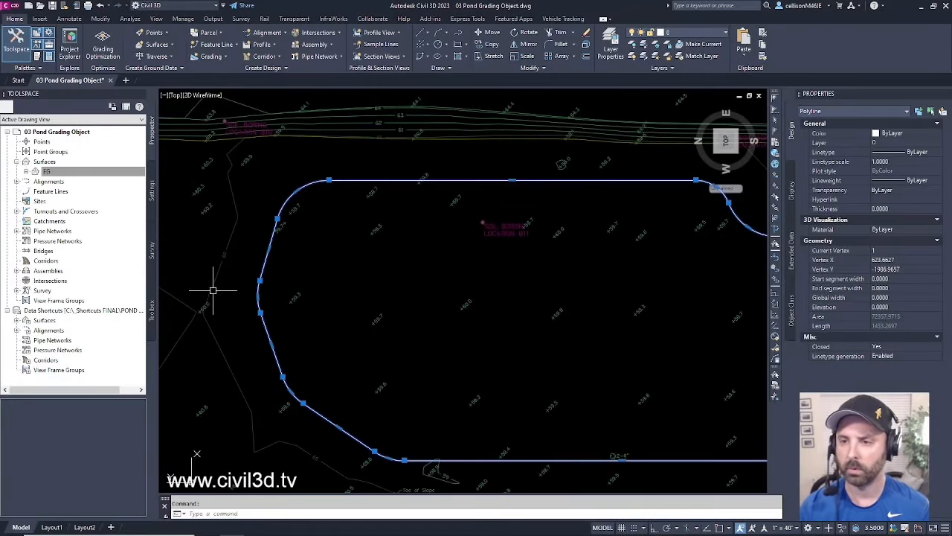
scroll(219, 262, "up", 6)
scroll(242, 254, "down", 10)
middle_click_drag(309, 254, 262, 269)
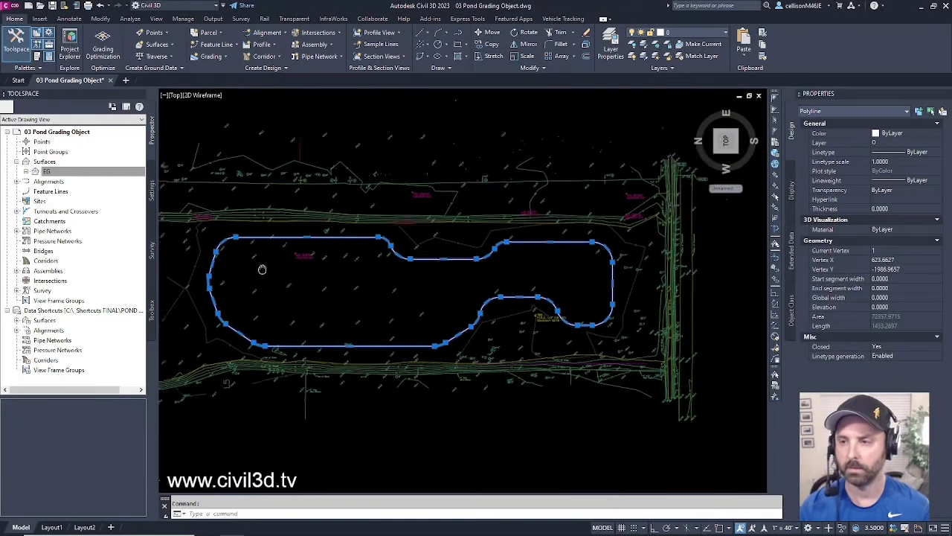
key("Escape")
scroll(407, 314, "down", 1)
scroll(428, 318, "up", 1)
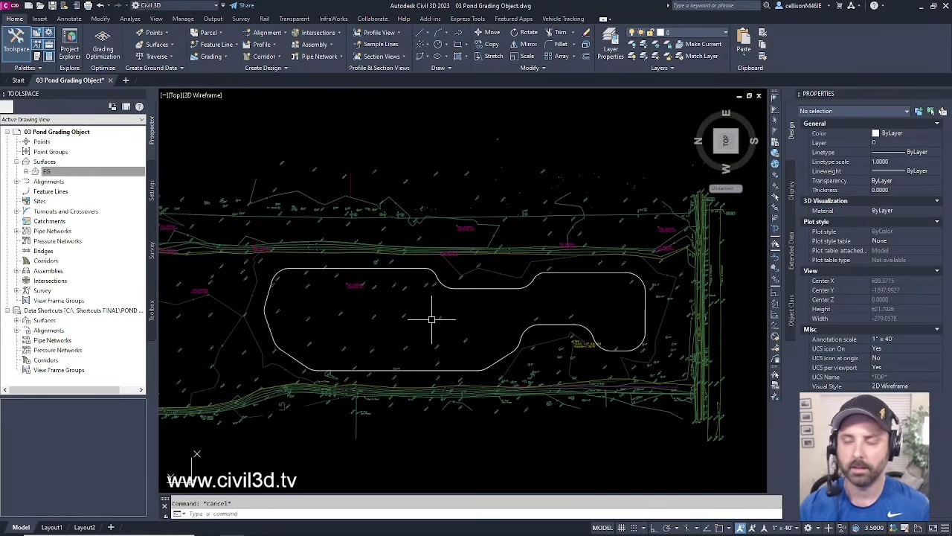
mouse_move(432, 319)
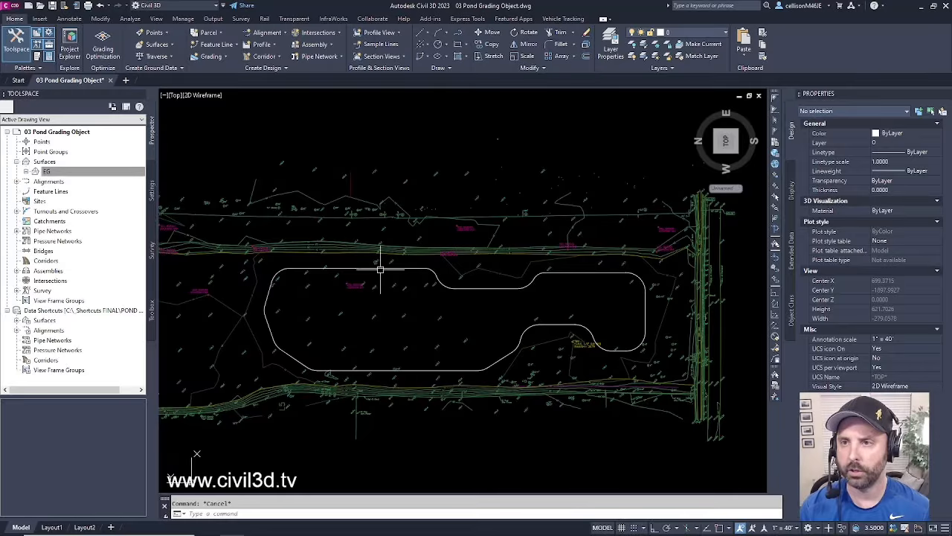
left_click(46, 171)
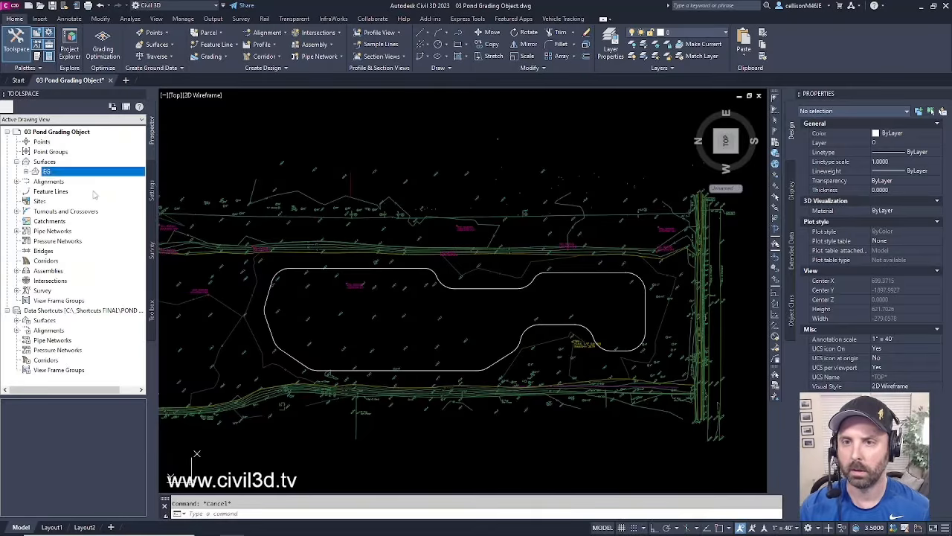
left_click(41, 201)
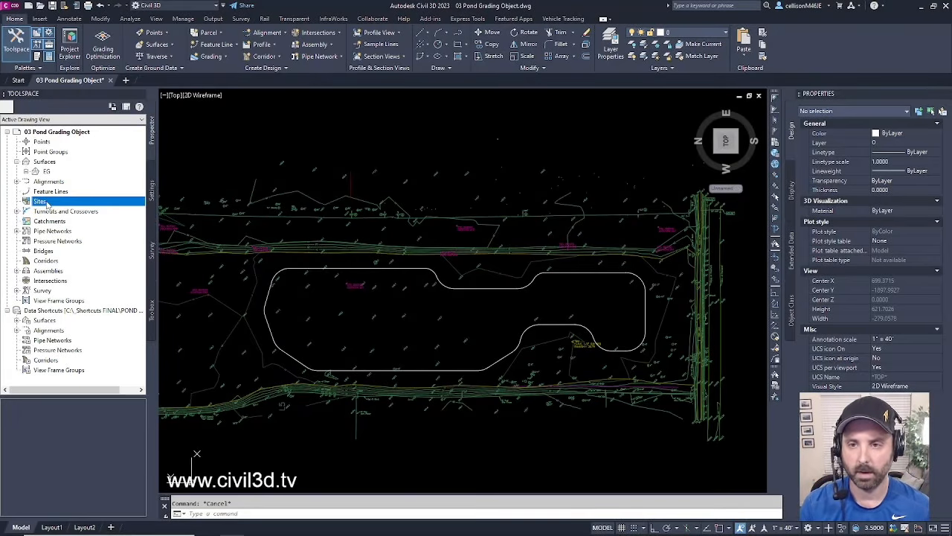
- Create a new site named POND SITE and expand it in Prospector to list its collections
right_click(46, 202)
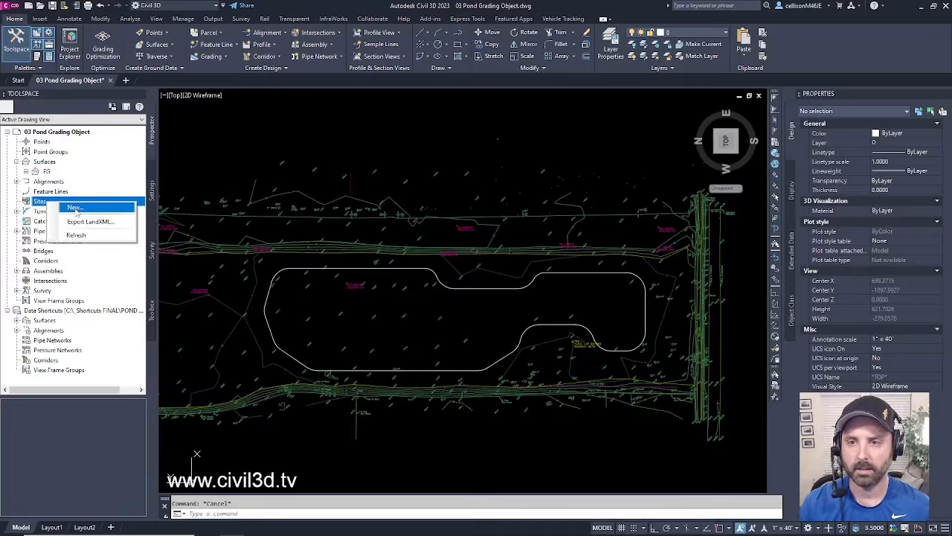
left_click(75, 208)
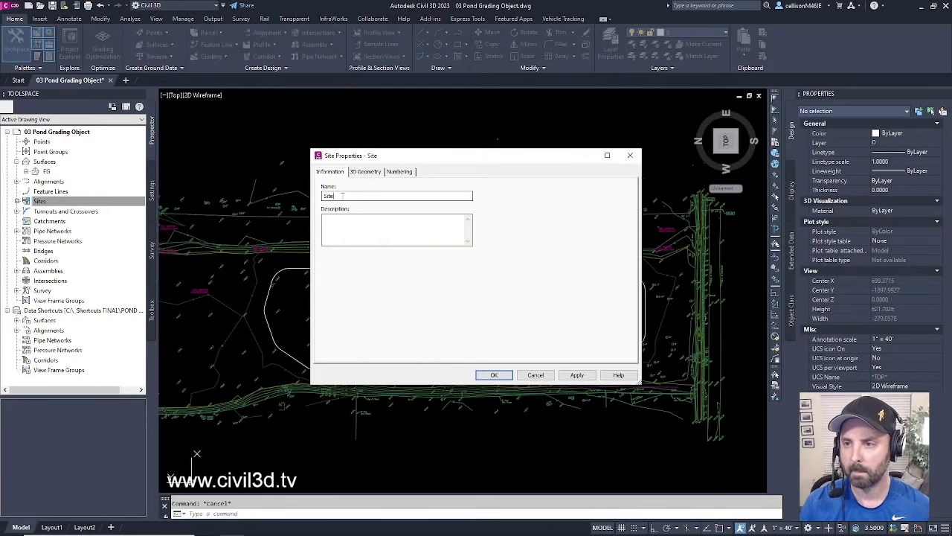
double_click(342, 195)
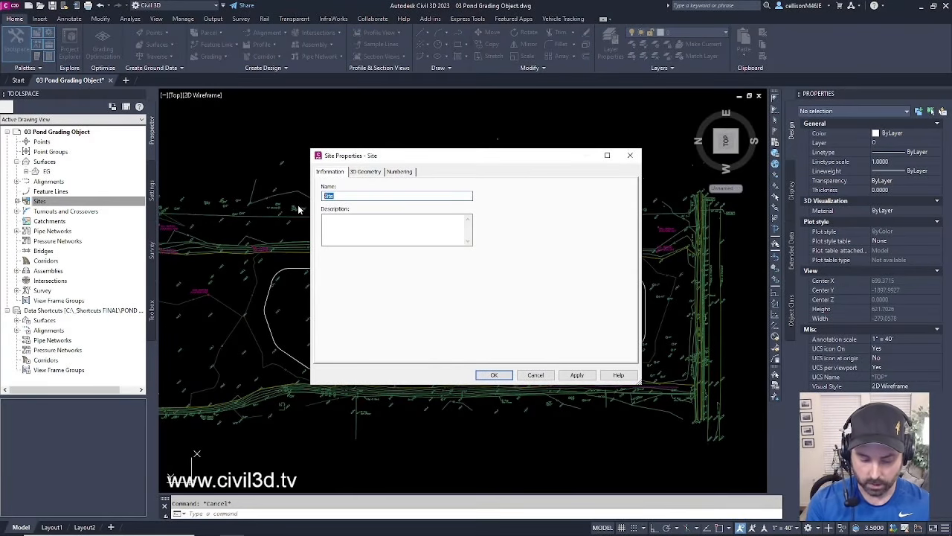
type("po")
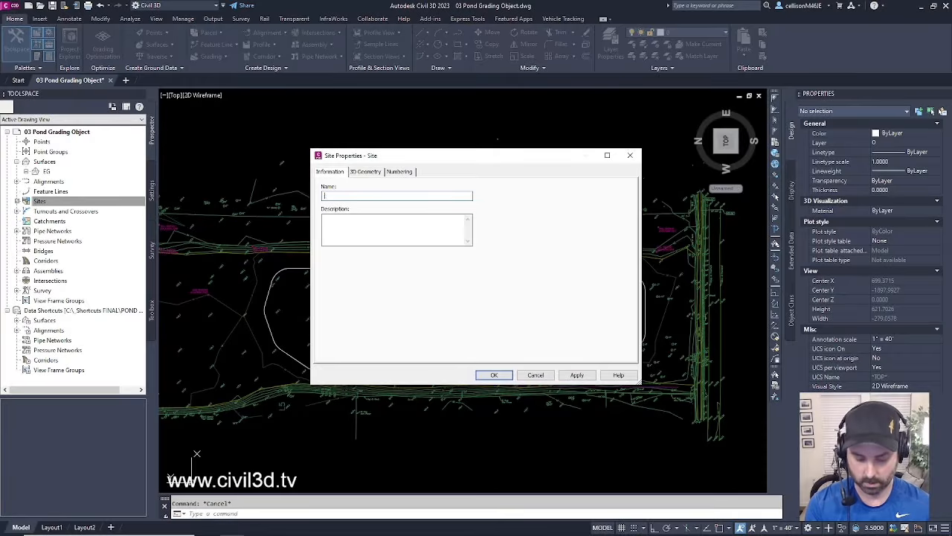
type("nd")
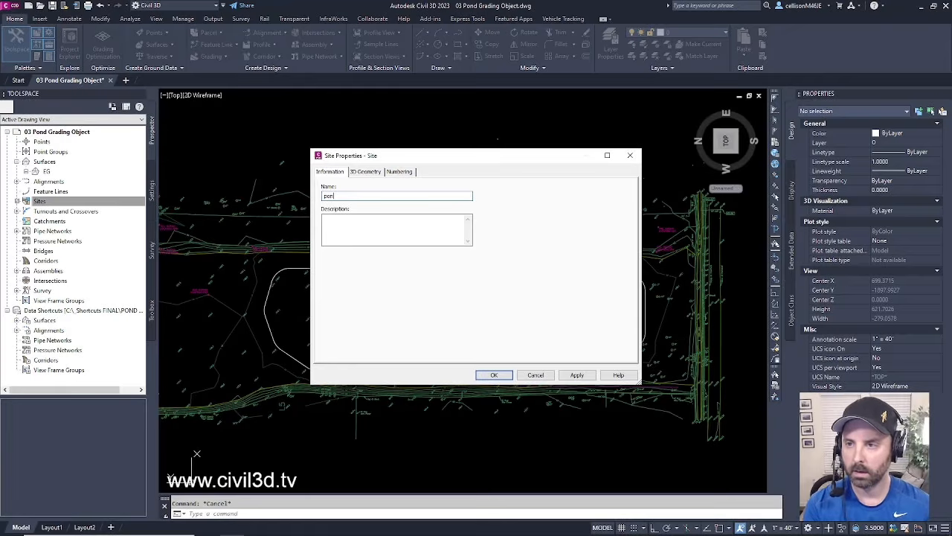
key("BackSpace")
key("BackSpace")
key("BackSpace")
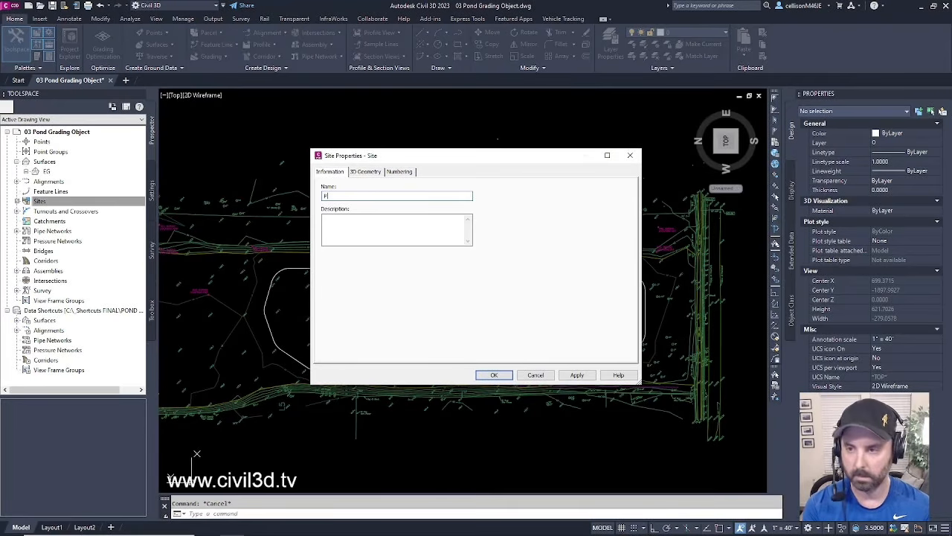
type("POND ")
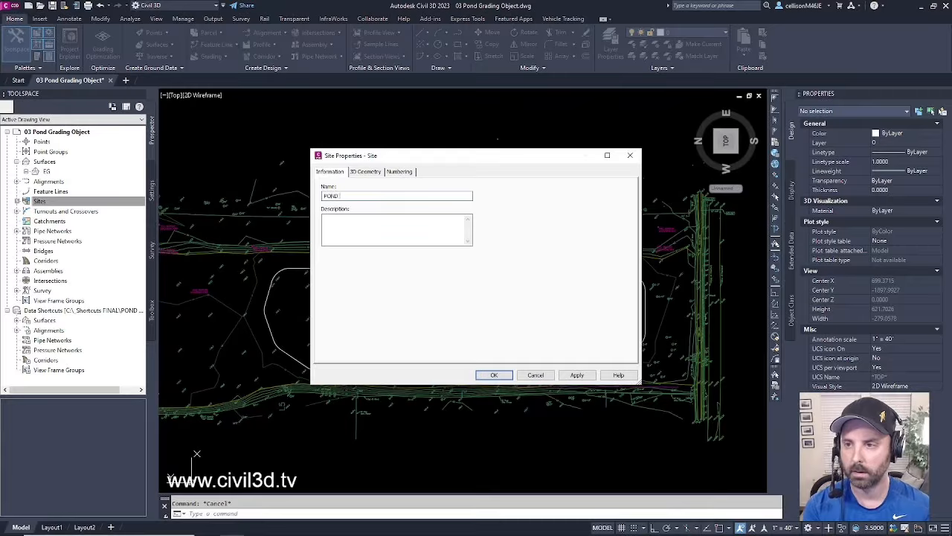
type("SITE")
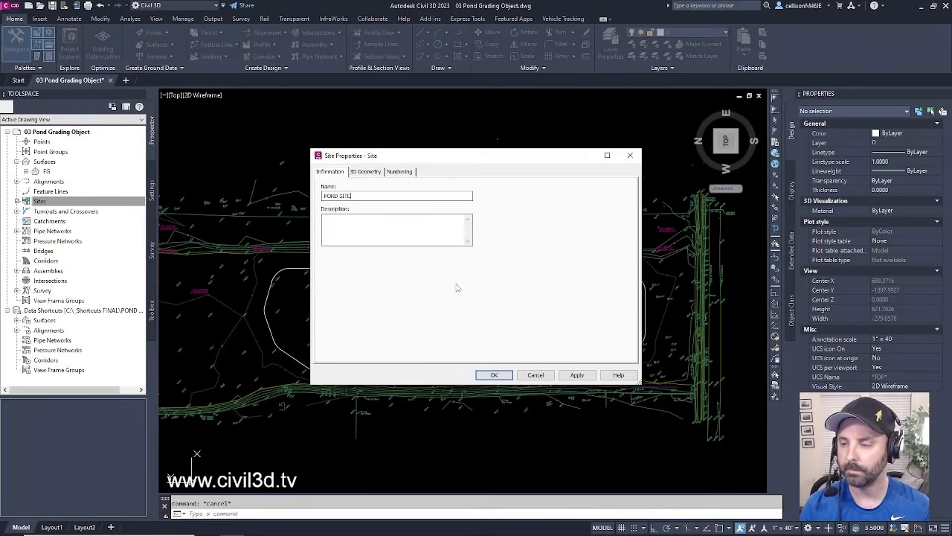
left_click(366, 173)
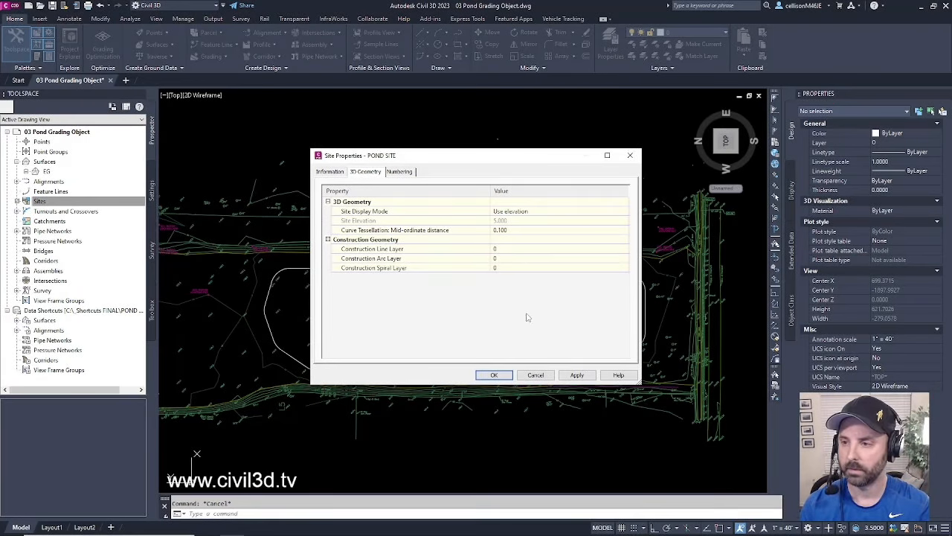
left_click(494, 375)
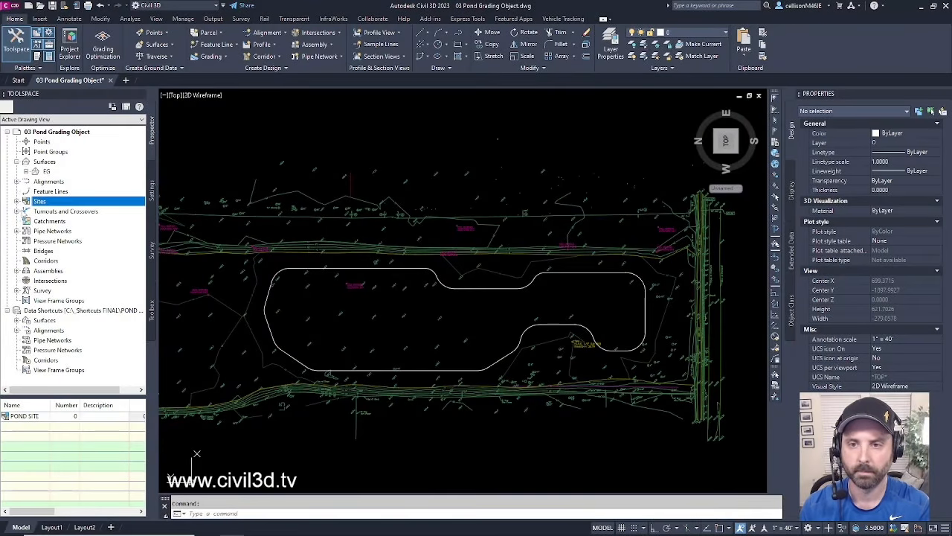
left_click(17, 201)
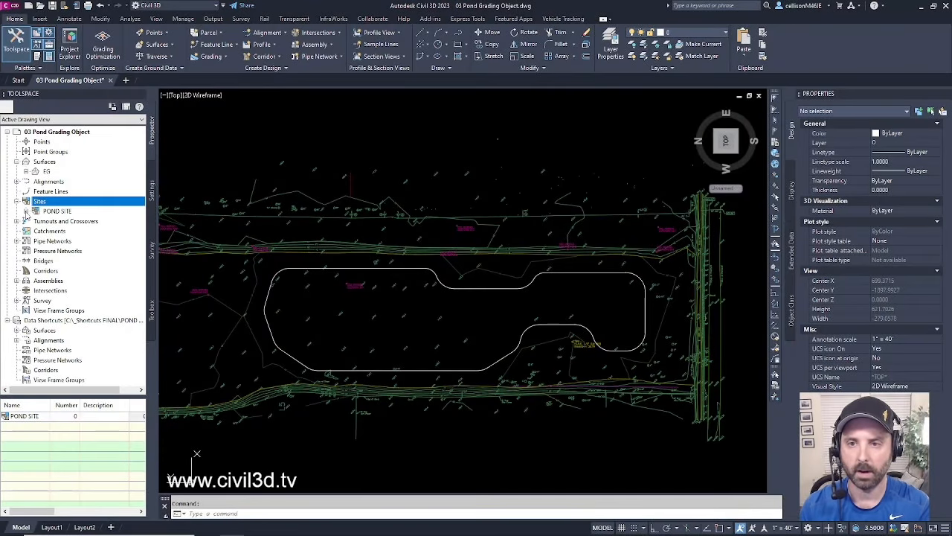
left_click(26, 211)
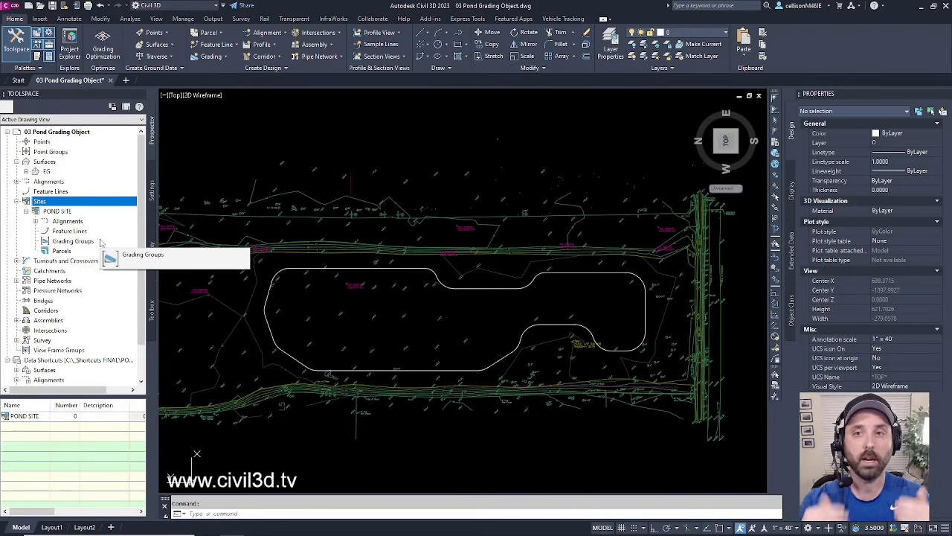
- Create a grading group named POND GRADING GROUP with automatic surface creation left off
left_click(227, 59)
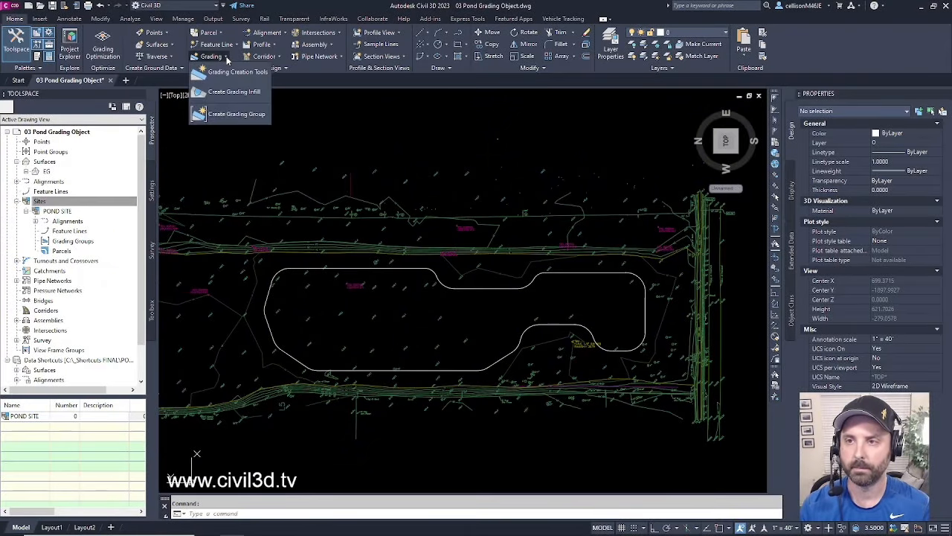
left_click(258, 116)
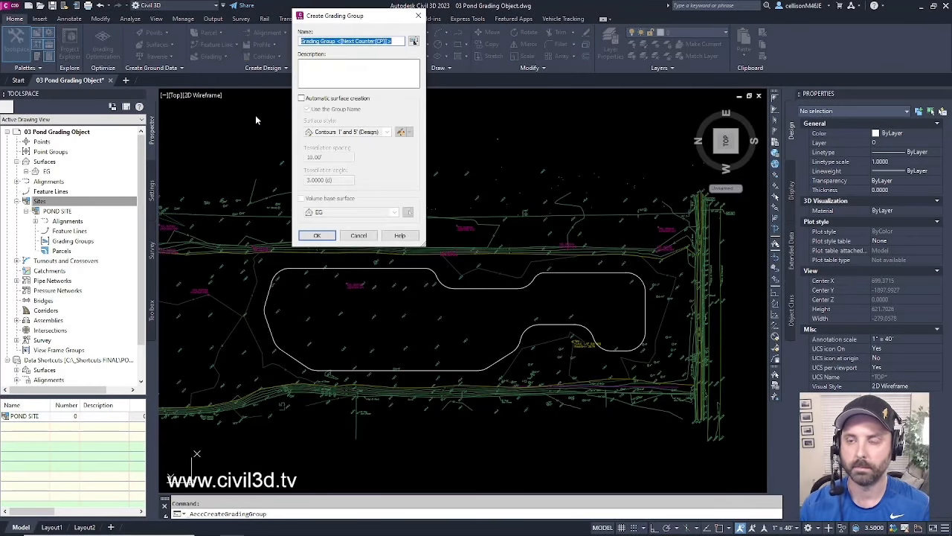
left_click_drag(356, 15, 244, 116)
type("PO")
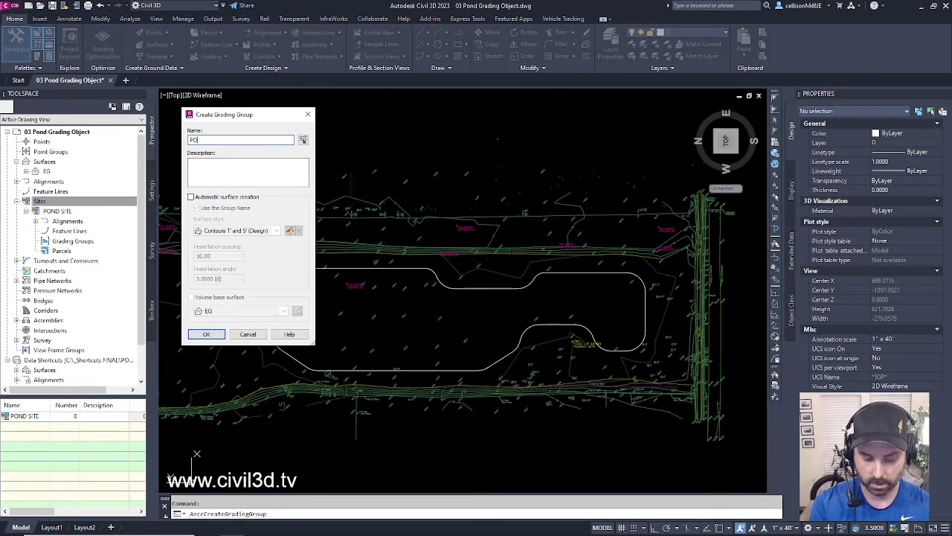
type("ND G")
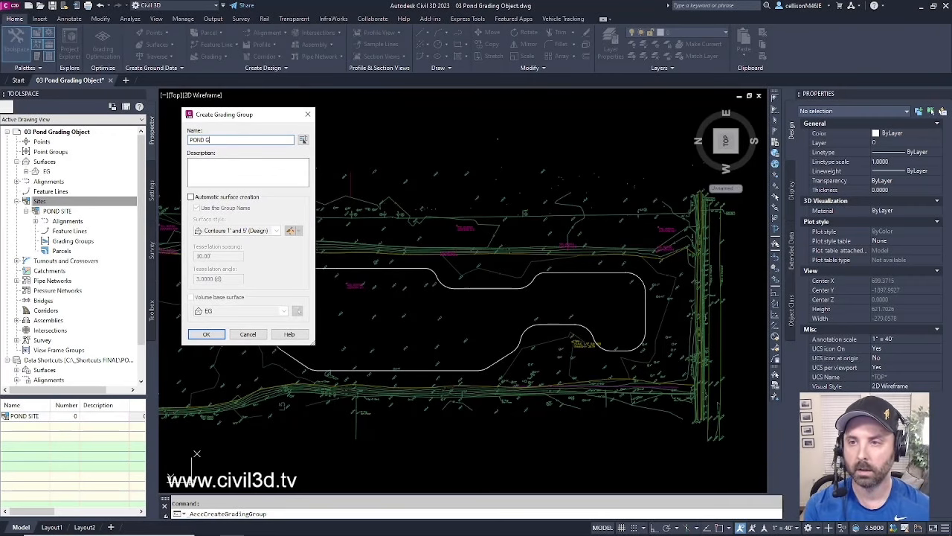
type("RADING GR")
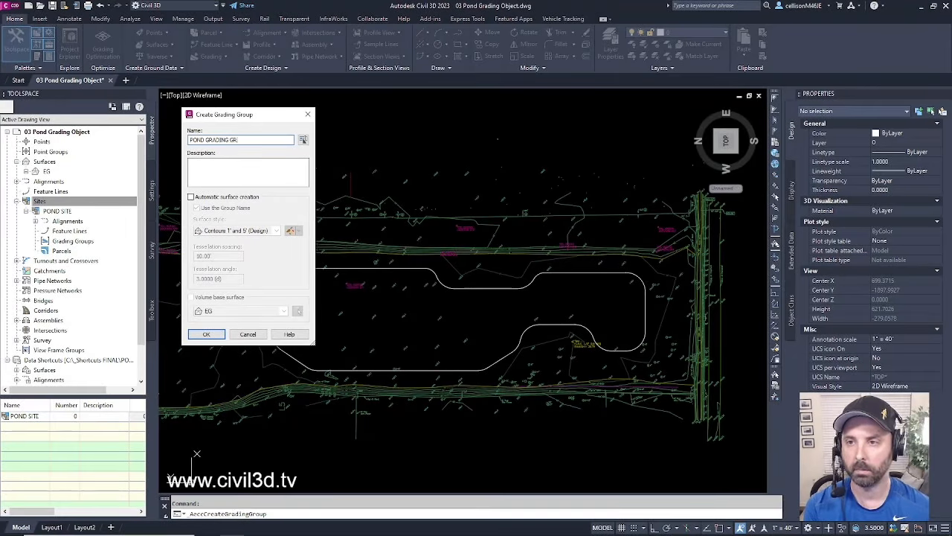
type("OUP")
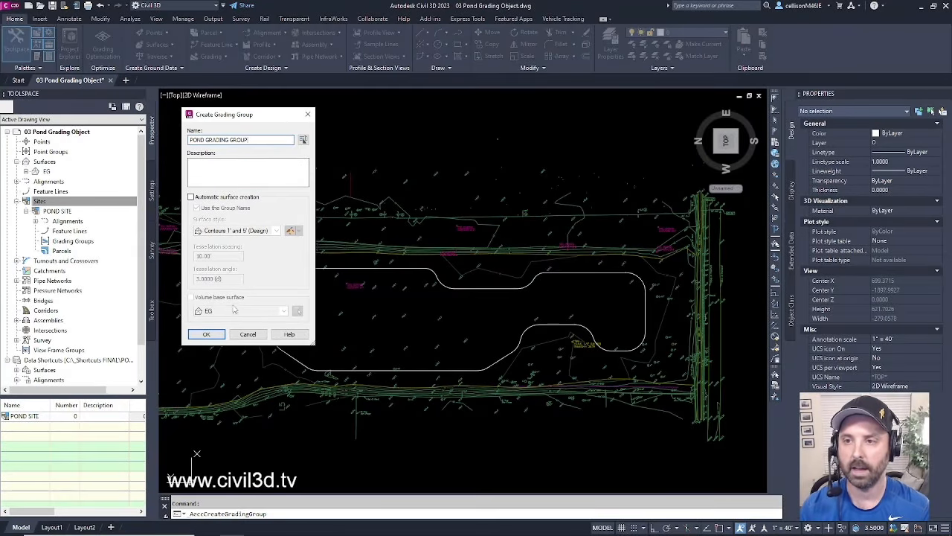
left_click(206, 334)
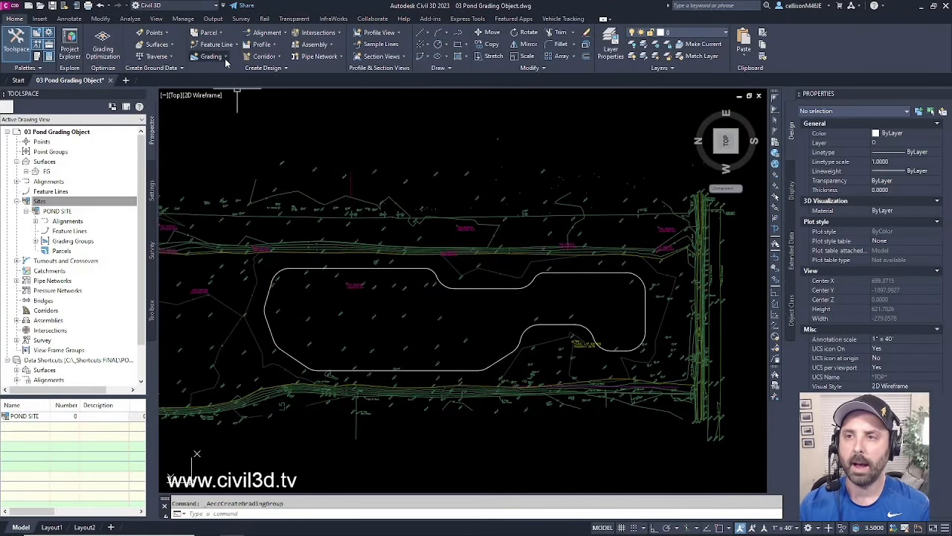
- Open the Grading Creation Tools and make POND GRADING GROUP the active grading group
left_click(226, 58)
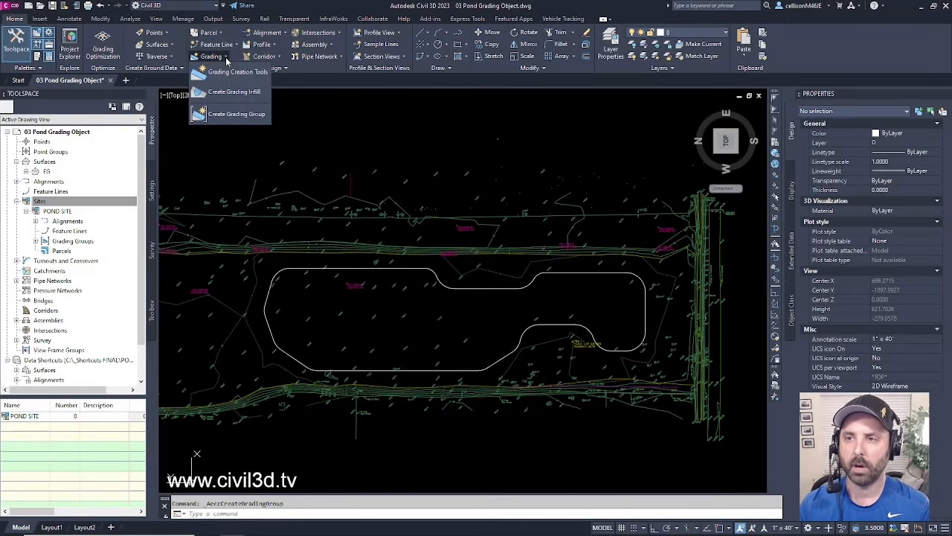
left_click(258, 76)
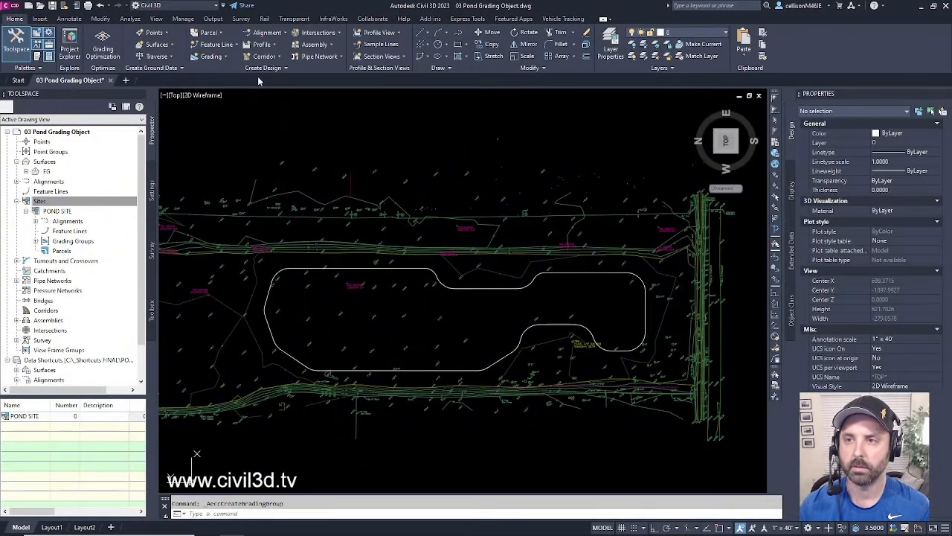
left_click_drag(309, 112, 371, 114)
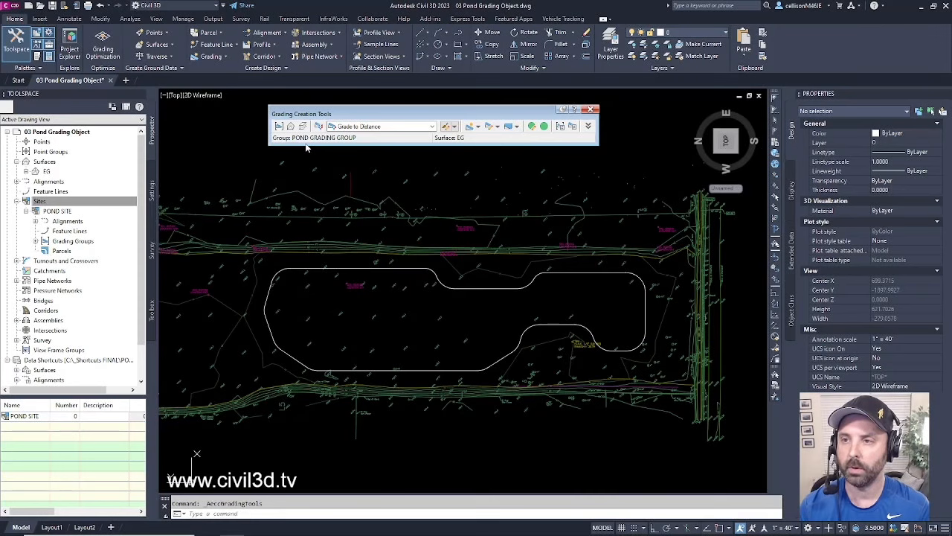
left_click(279, 126)
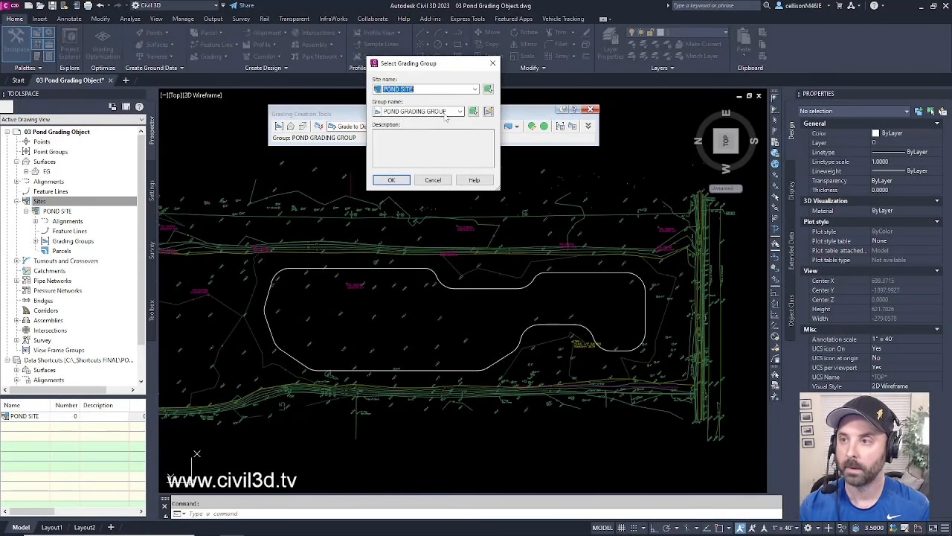
left_click(392, 180)
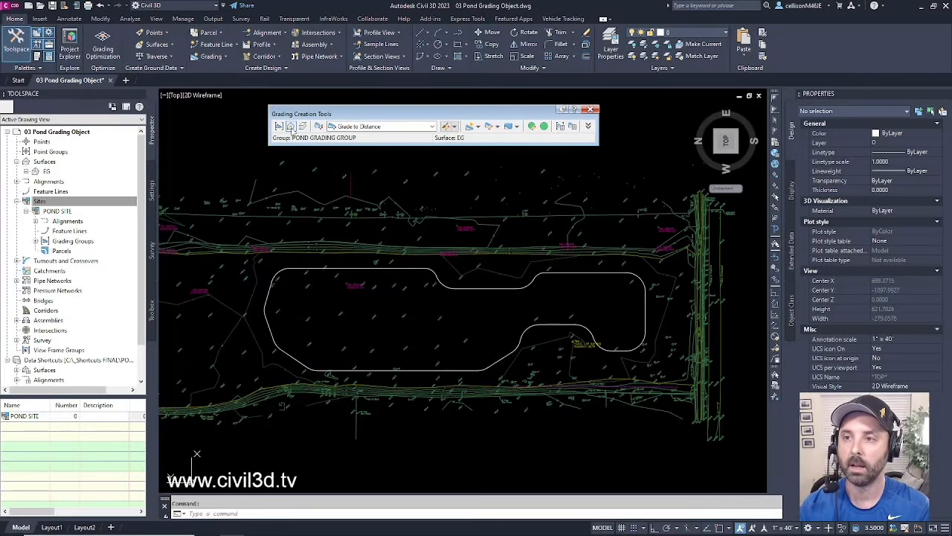
- Set EG as the grading target surface
left_click(291, 127)
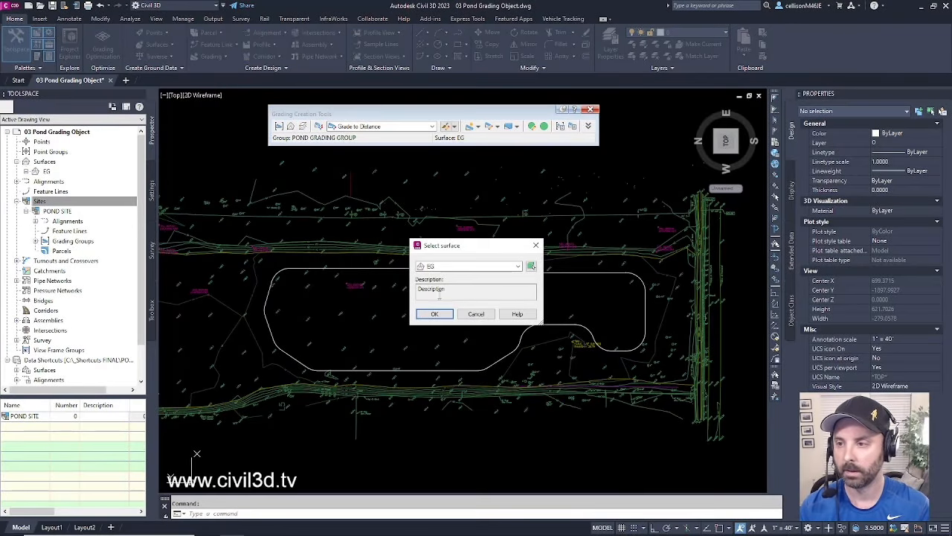
left_click(439, 266)
left_click(440, 275)
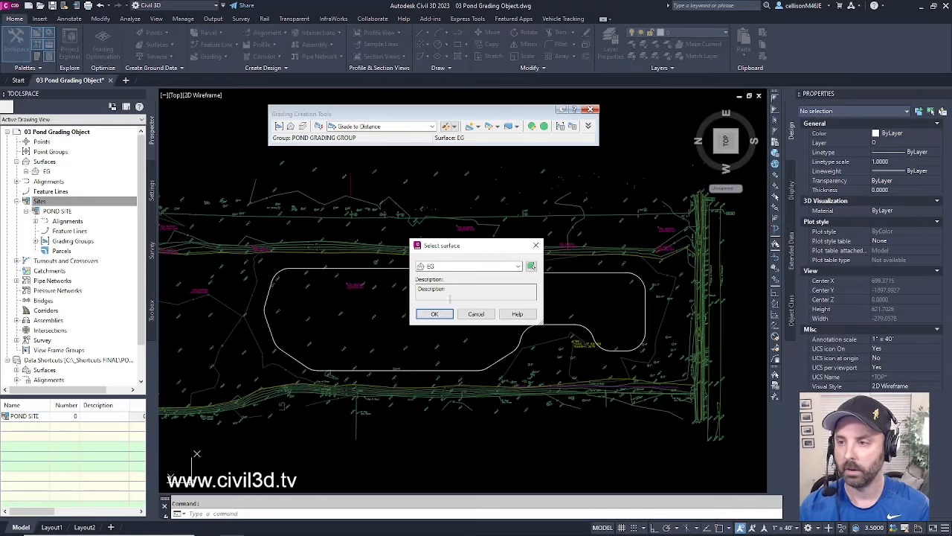
left_click(434, 314)
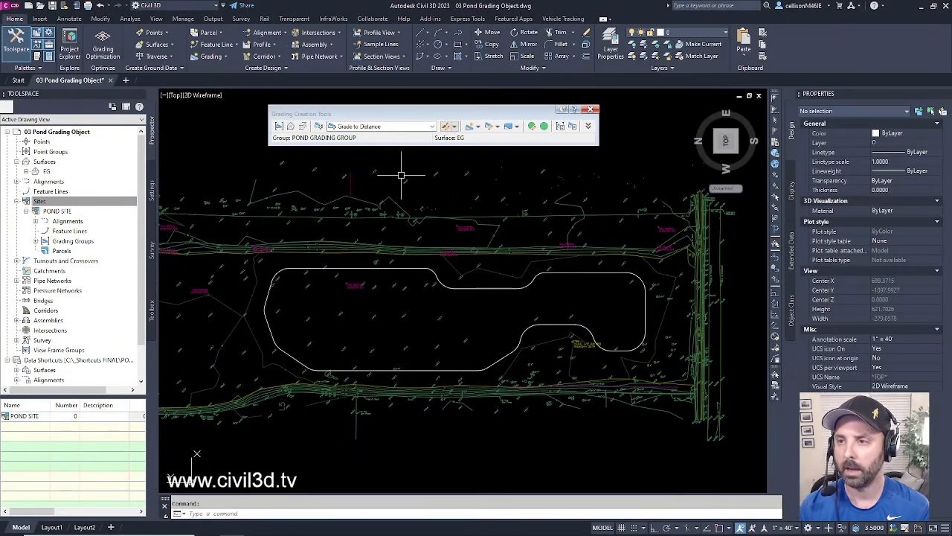
- Switch the grading criteria from Grade to Distance to Grade to Elevation
left_click(432, 127)
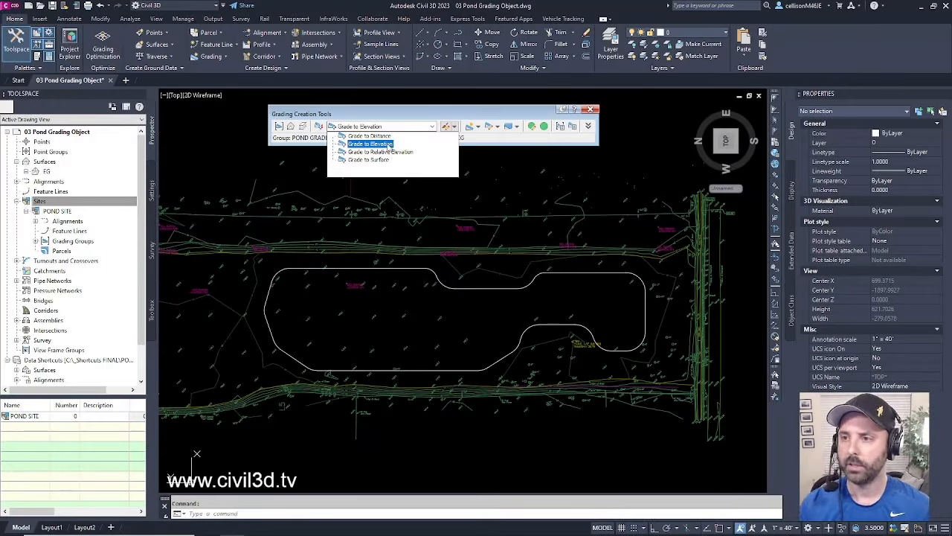
left_click(387, 144)
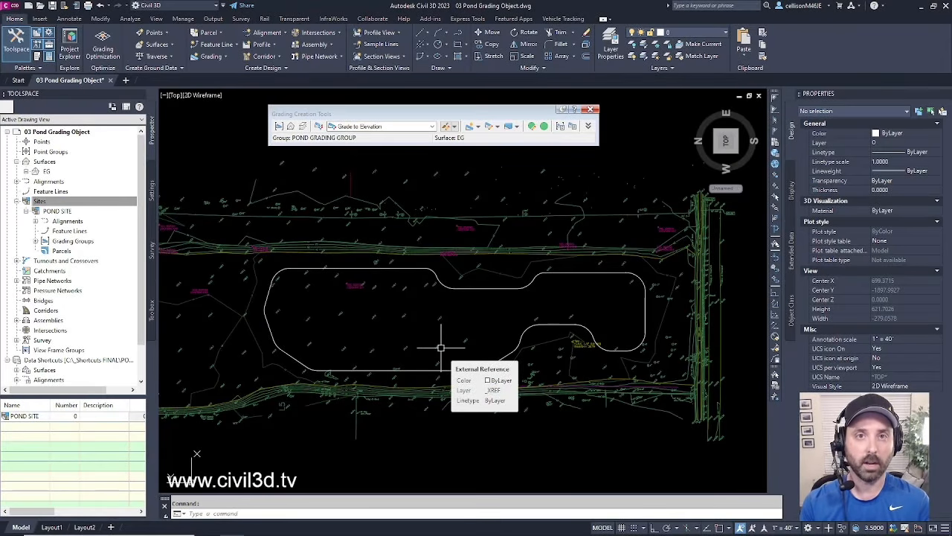
- Select the pond outline and reshape its top segment into an arc
left_click(485, 288)
mouse_move(486, 288)
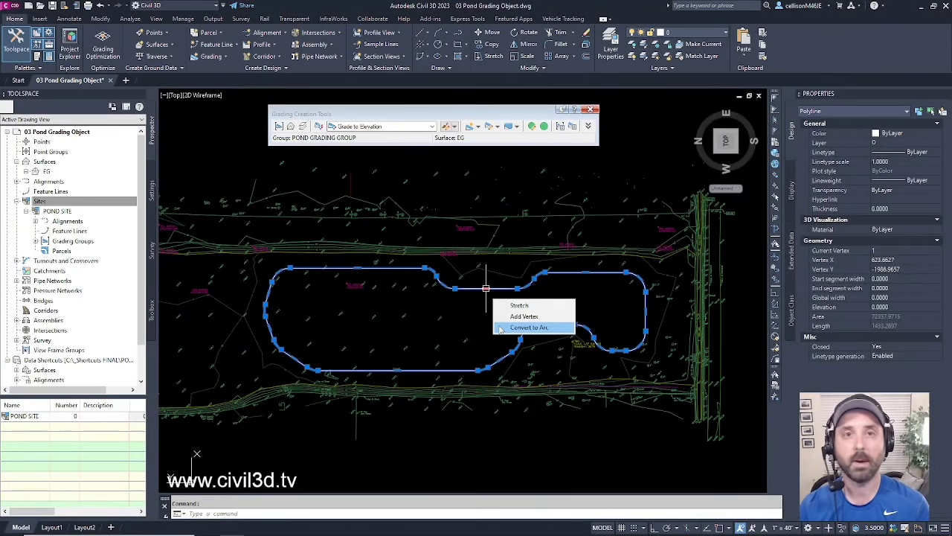
left_click(529, 328)
left_click(486, 287)
mouse_move(485, 289)
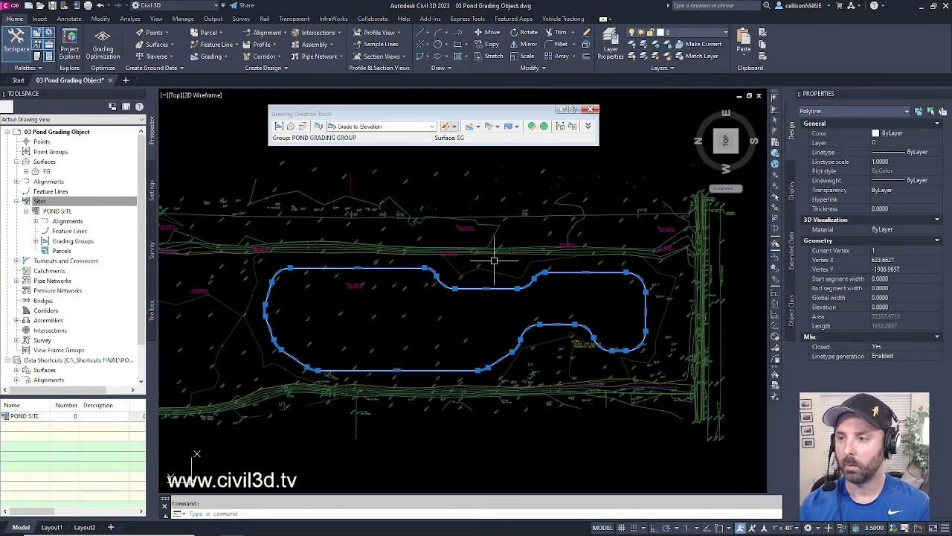
- Clear the selection and start Create Grading on the pond outline polyline
key("Escape")
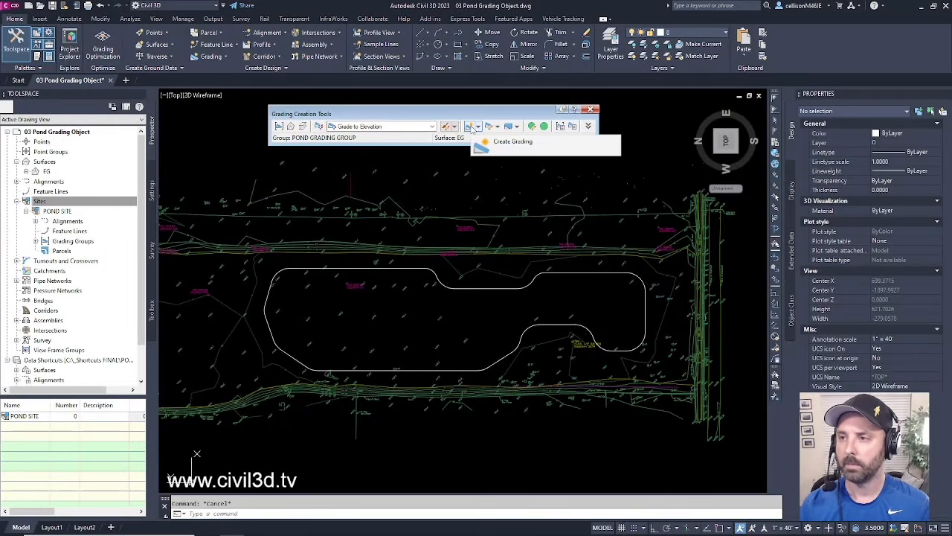
left_click(471, 128)
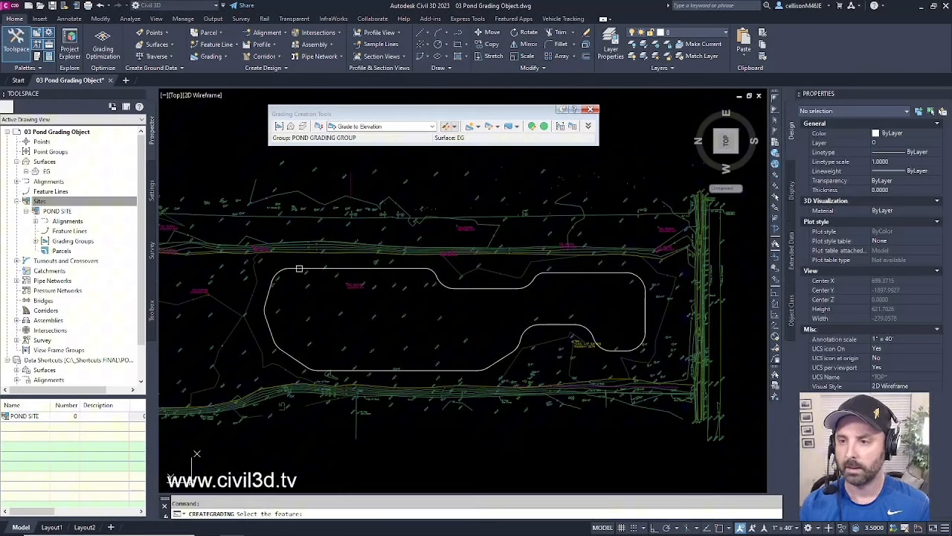
left_click(291, 269)
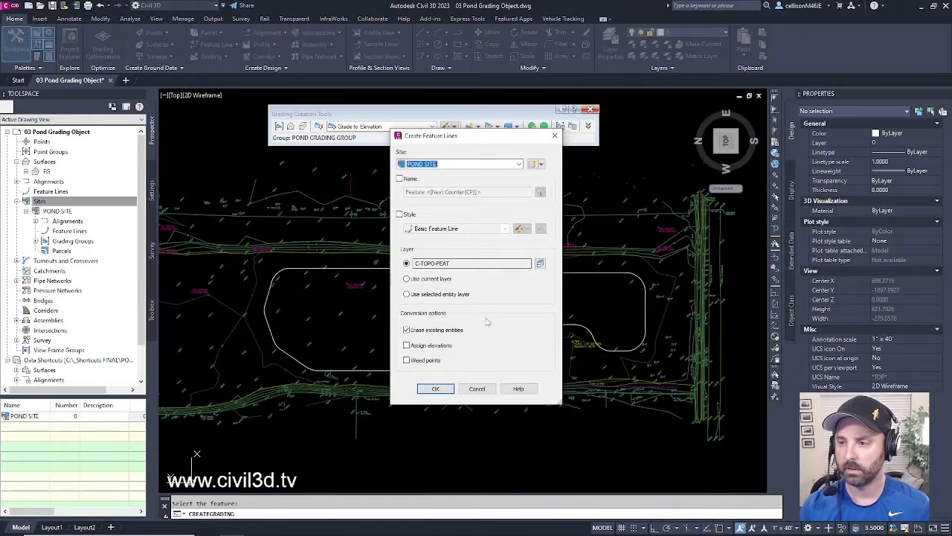
- Convert the pond outline to a POND SITE feature line with a fixed 63.00' elevation
left_click(407, 346)
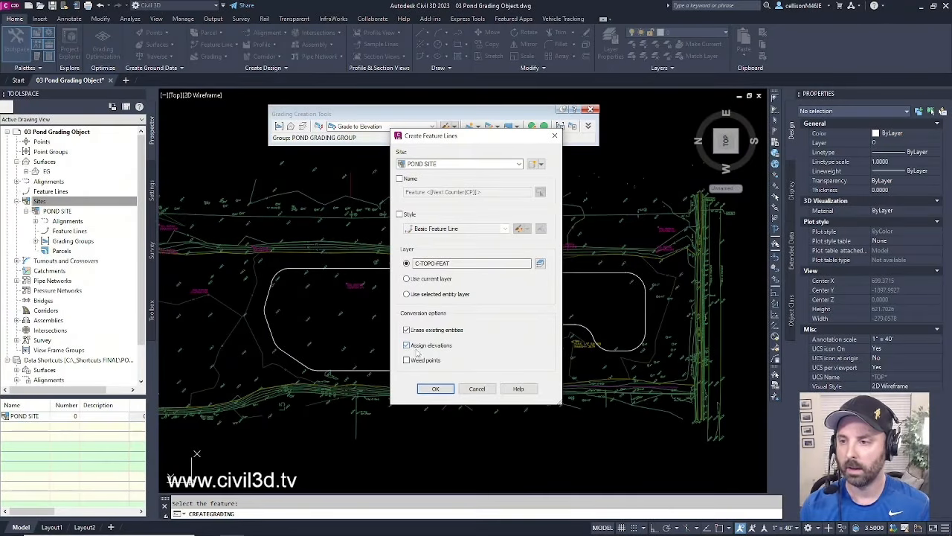
left_click(436, 389)
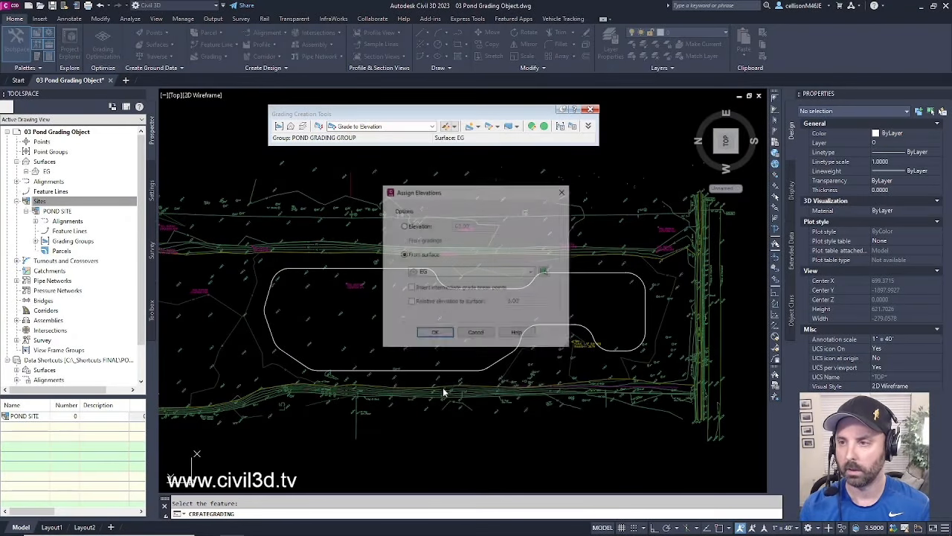
left_click(404, 226)
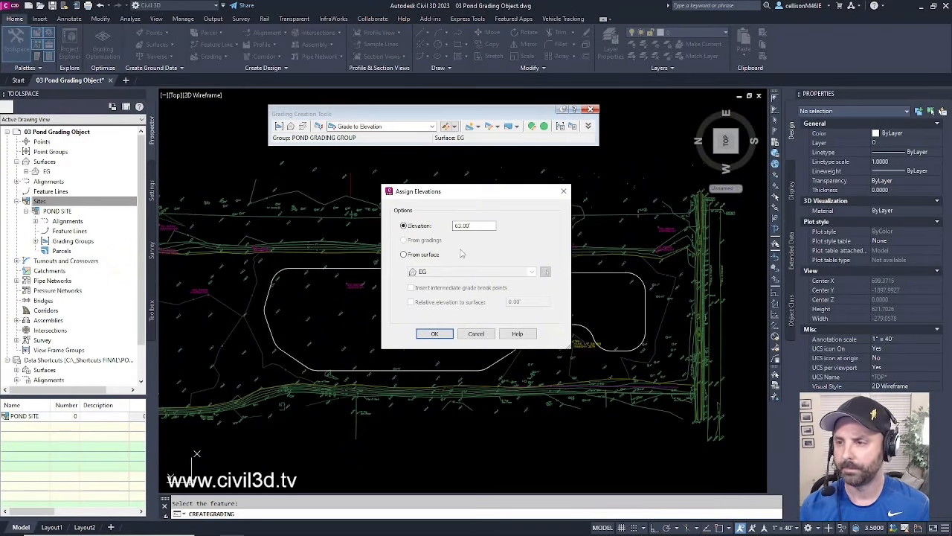
left_click(480, 226)
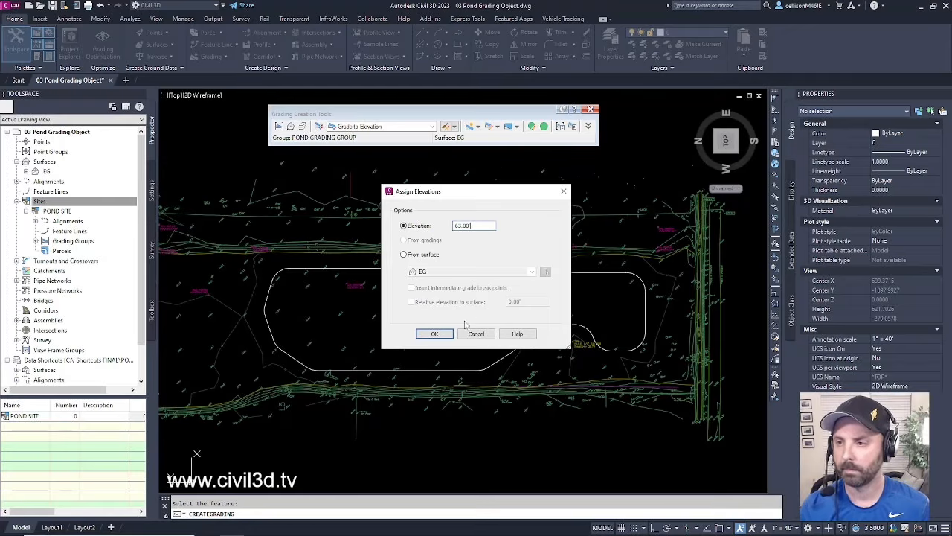
left_click(442, 334)
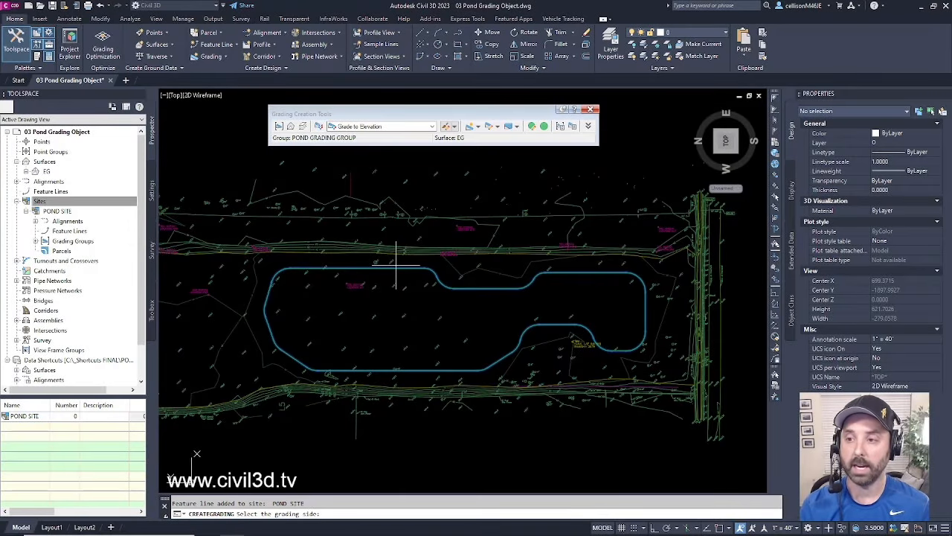
- Grade inward along the full pond edge to elevation 57 with 4:1 cut and fill slopes
left_click(387, 318)
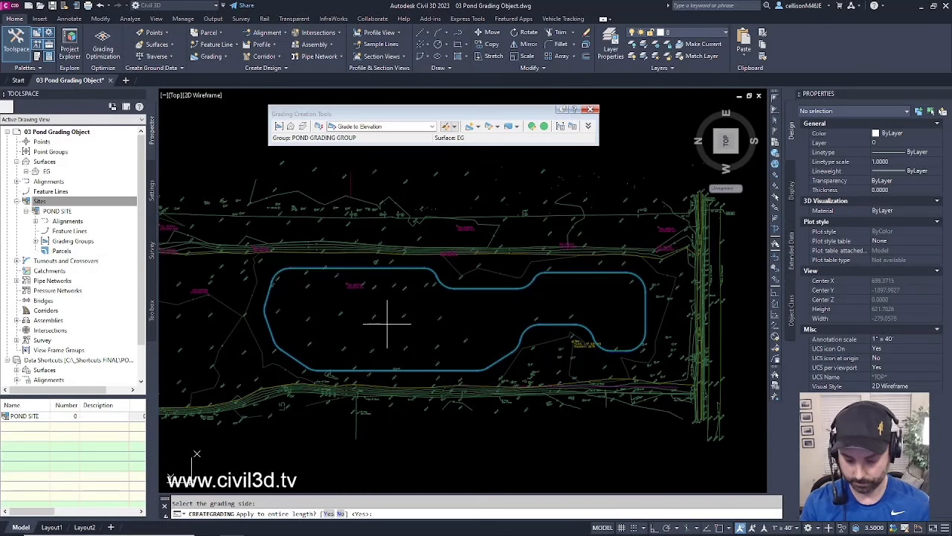
key("Return")
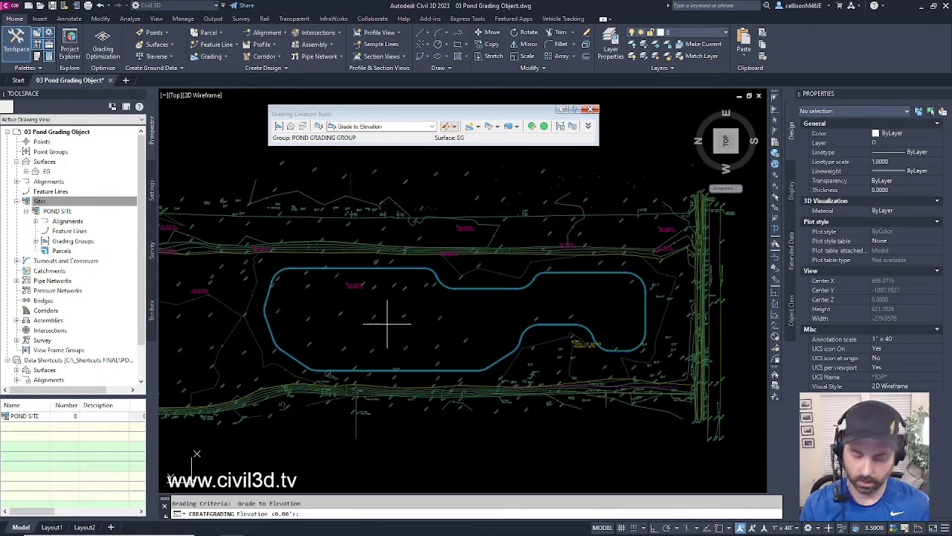
type("57")
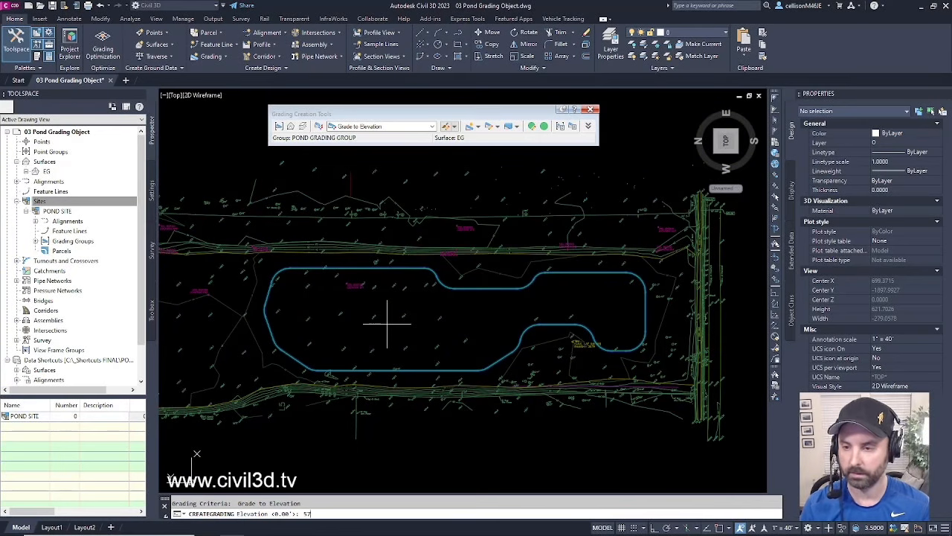
key("Return")
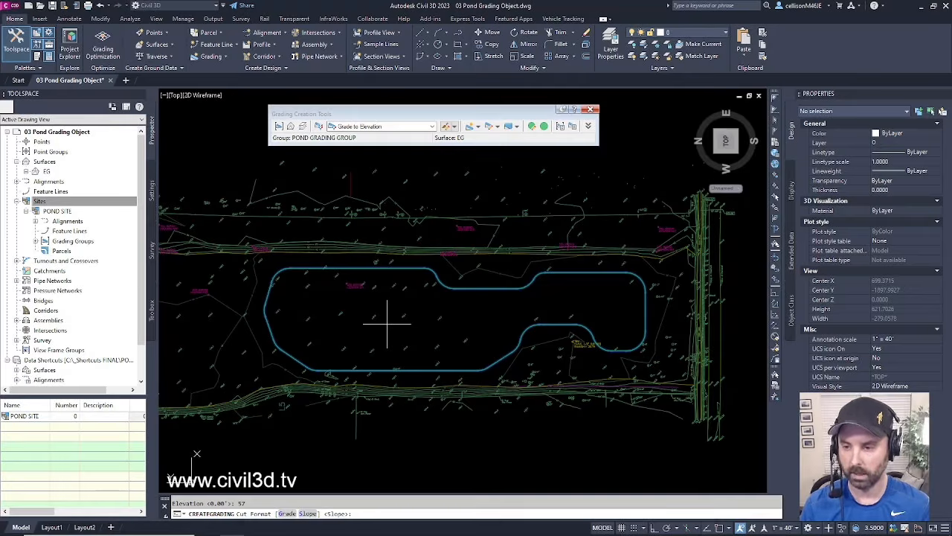
key("Return")
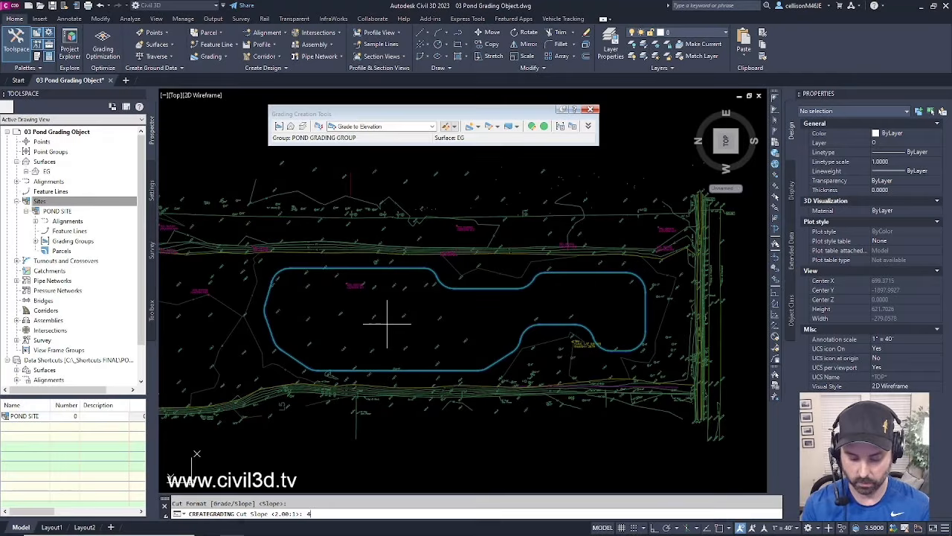
type(":1")
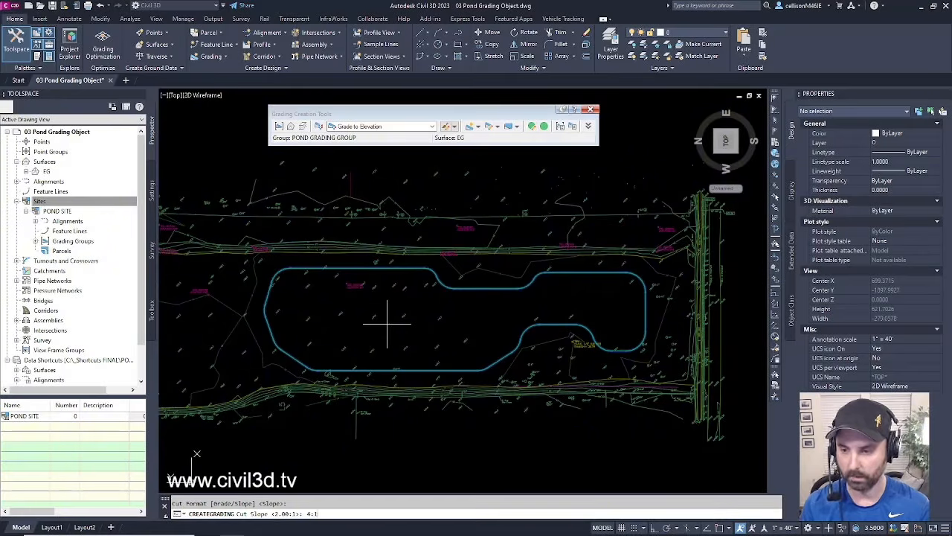
key("Return")
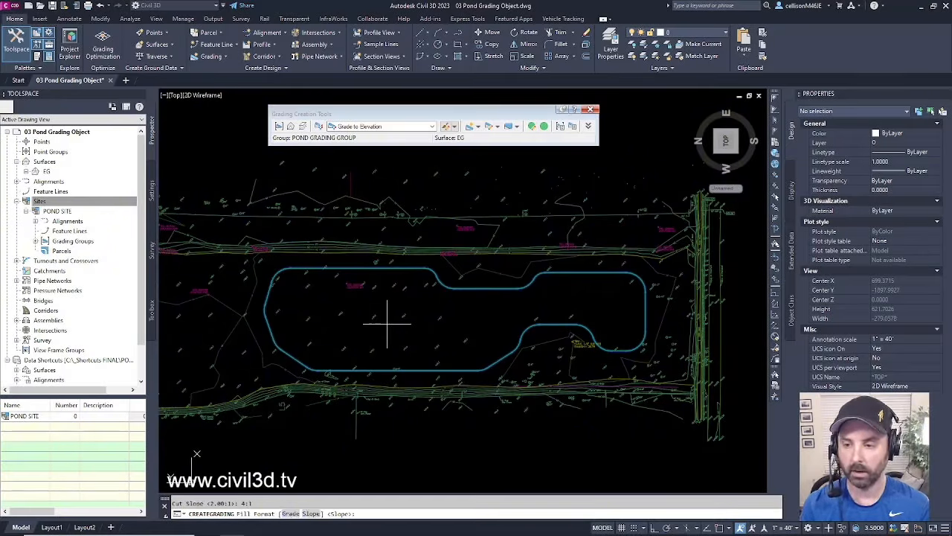
key("Return")
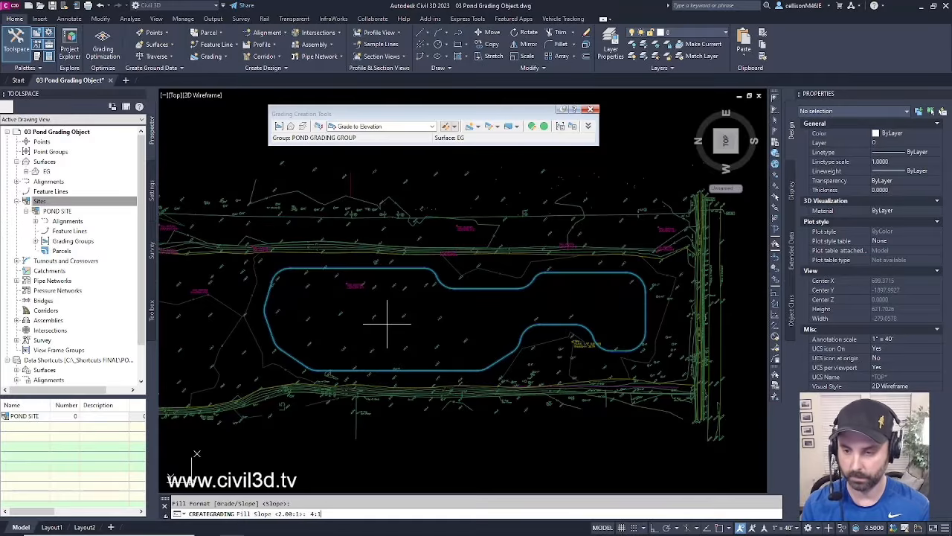
key("Return")
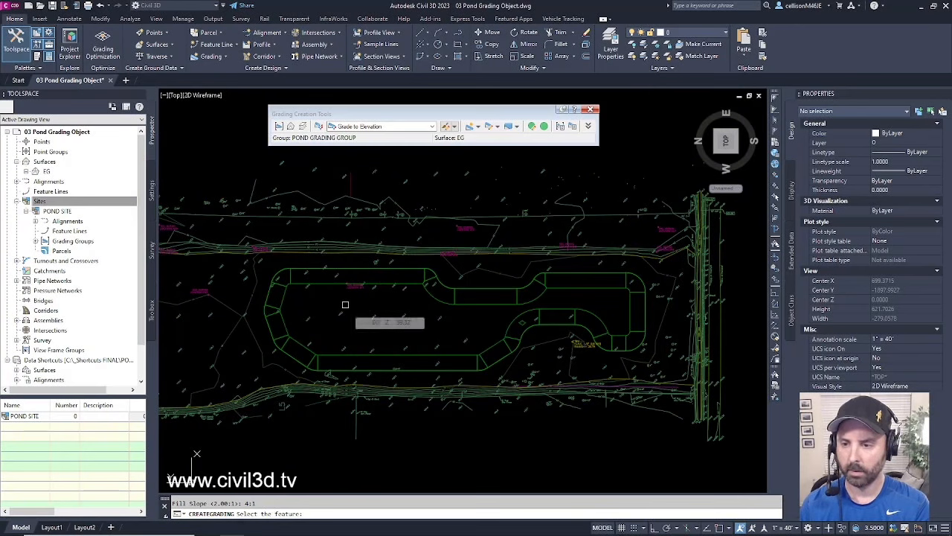
key("Return")
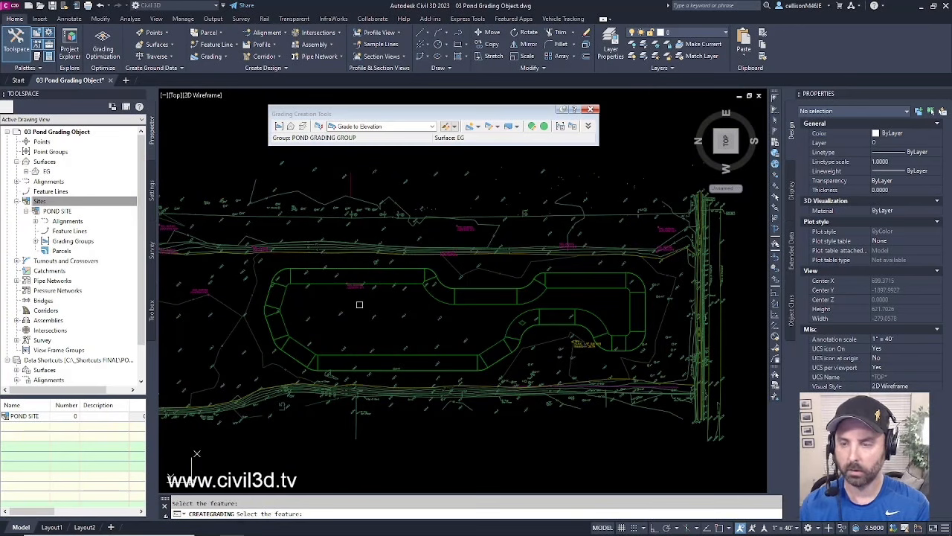
key("Escape")
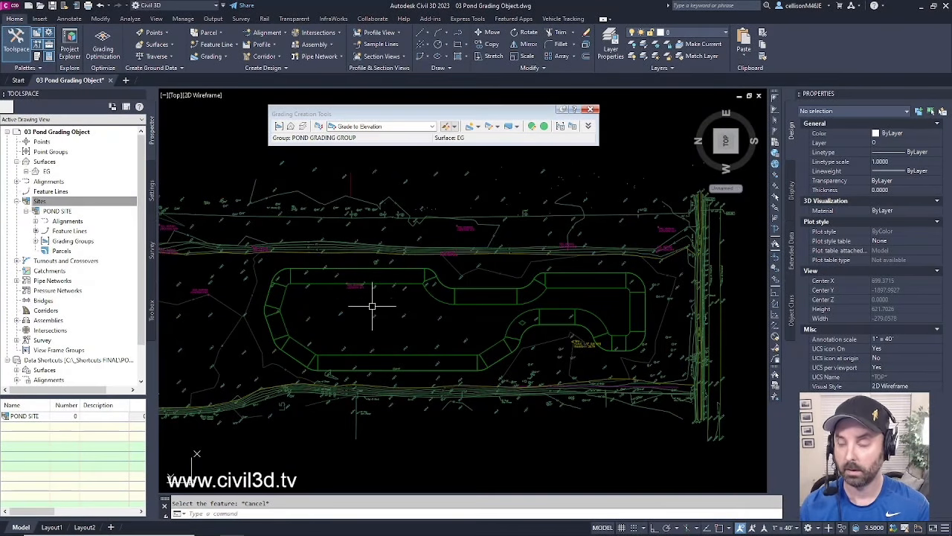
left_click(330, 284)
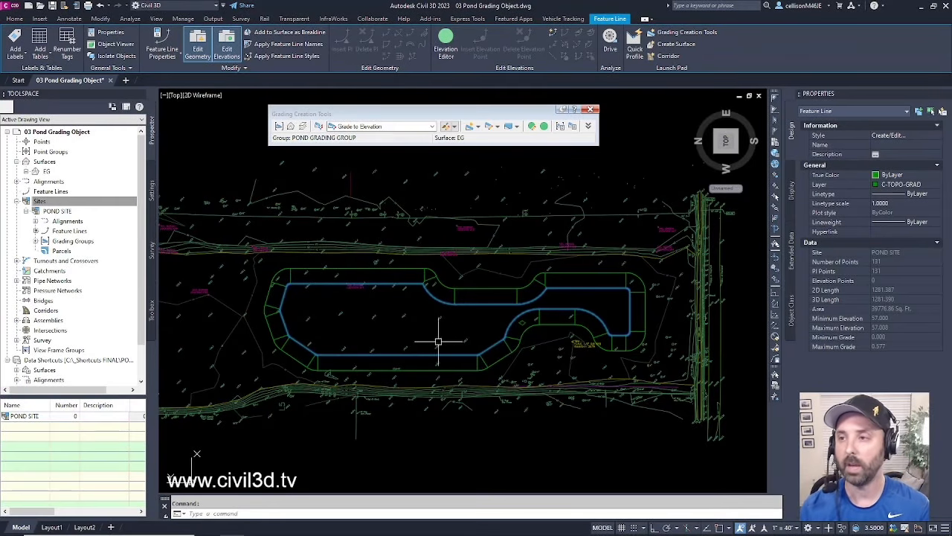
key("Escape")
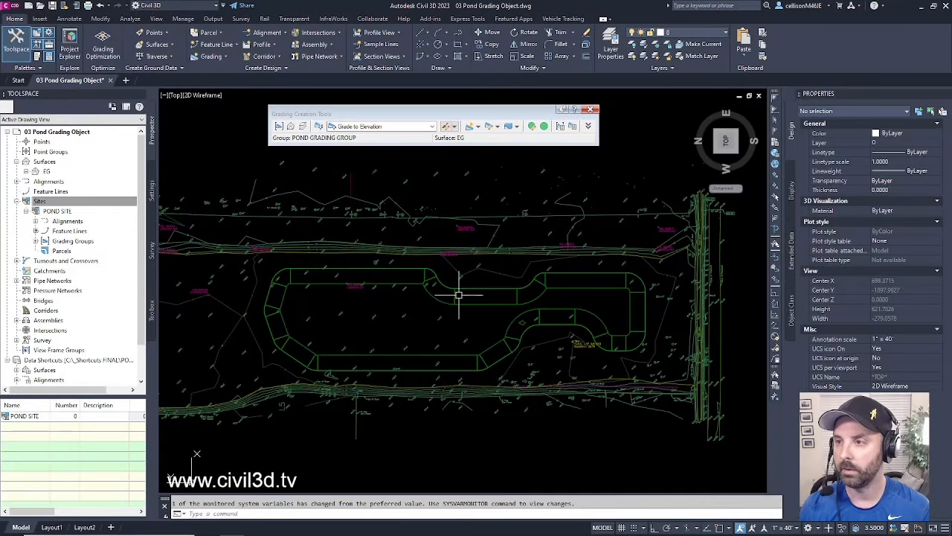
- Create an infill grading inside the pond interior
left_click(478, 126)
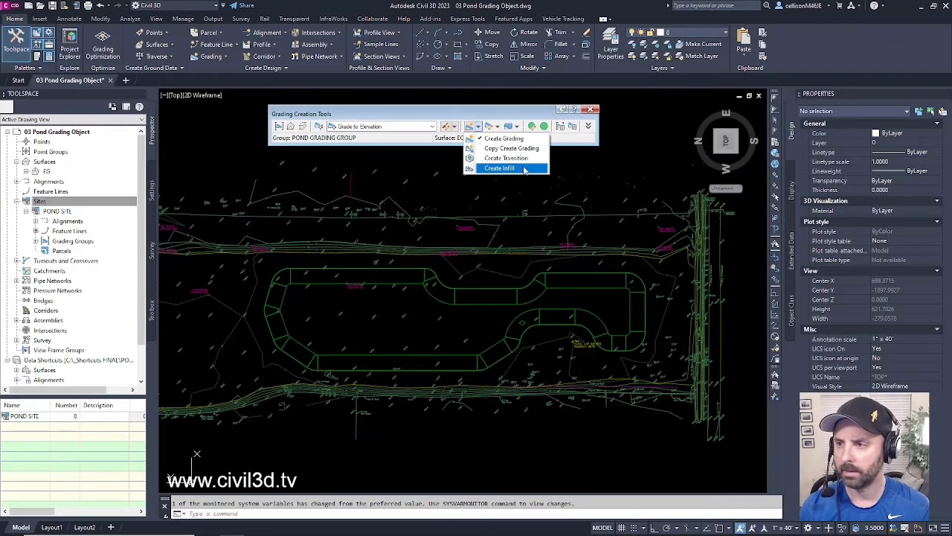
left_click(500, 168)
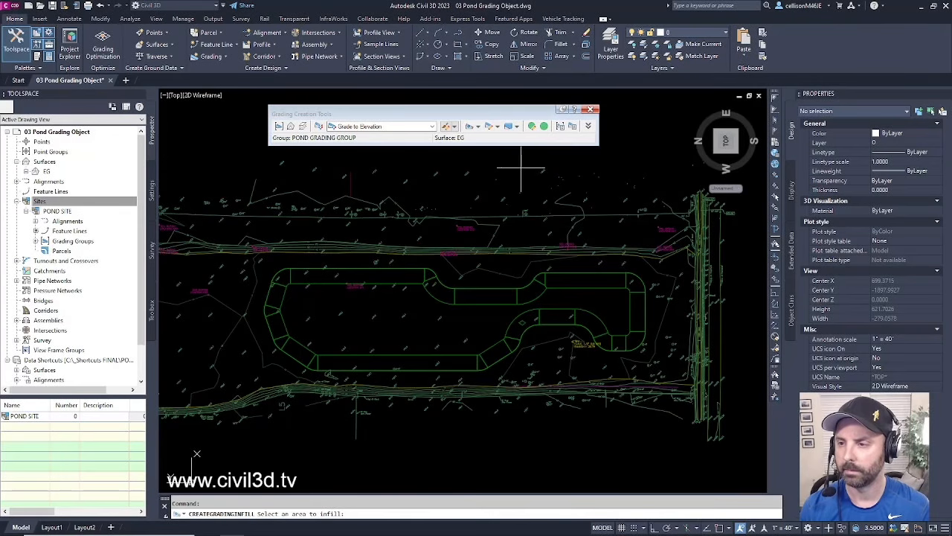
left_click(395, 317)
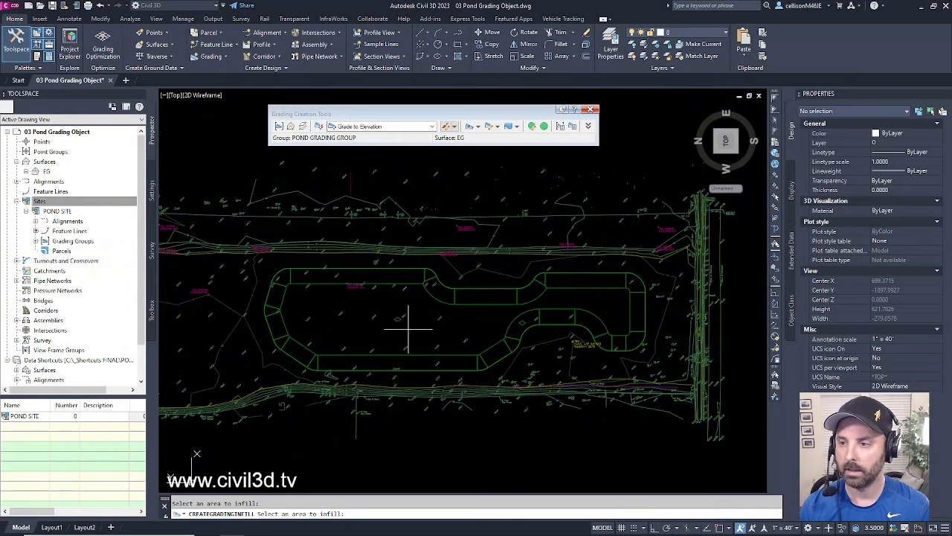
scroll(399, 320, "up", 3)
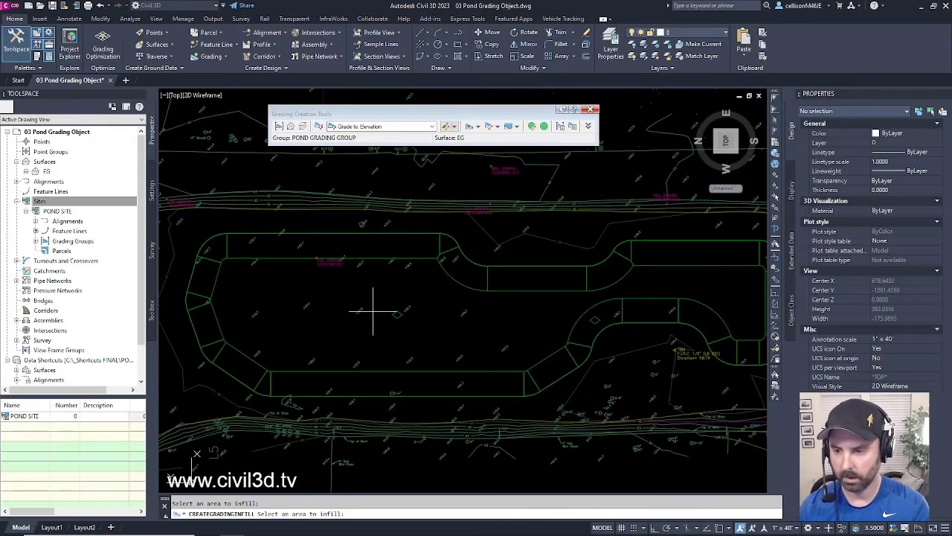
key("Return")
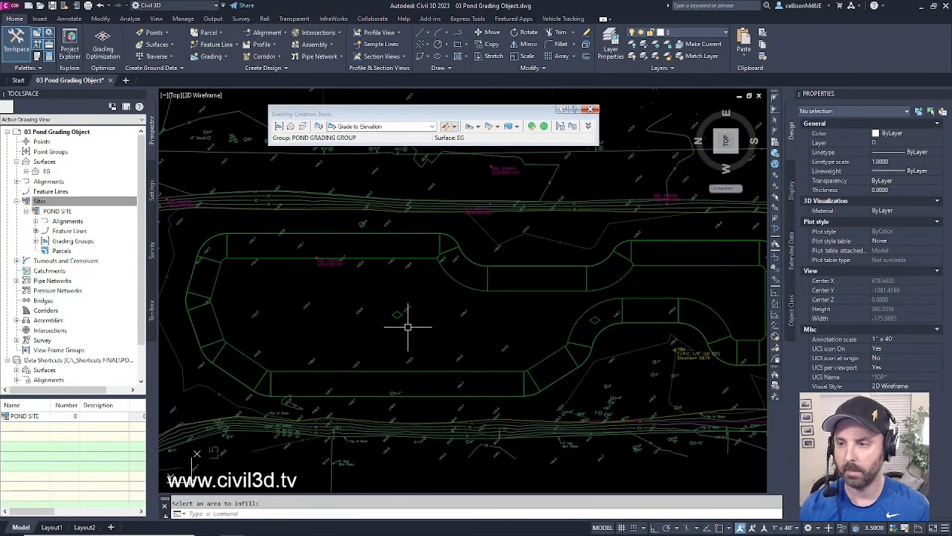
scroll(399, 317, "up", 4)
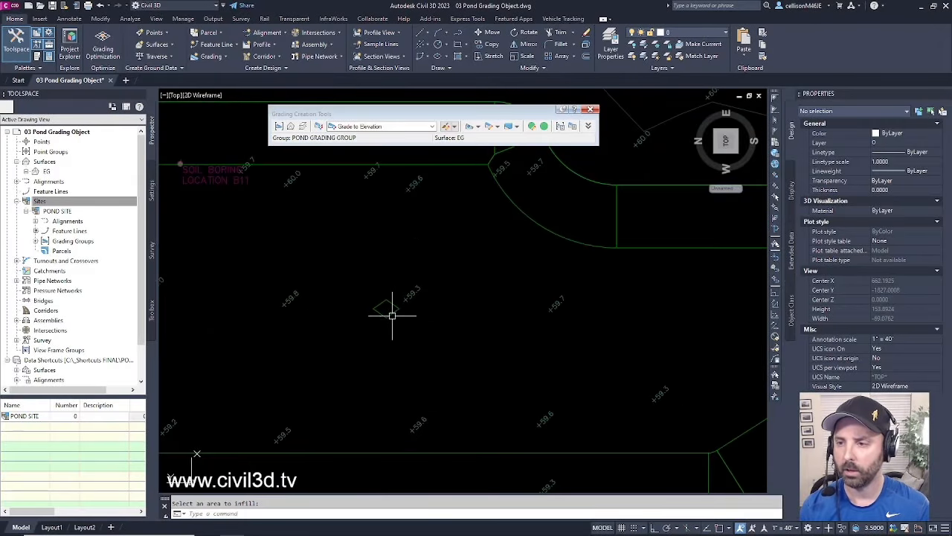
key("Return")
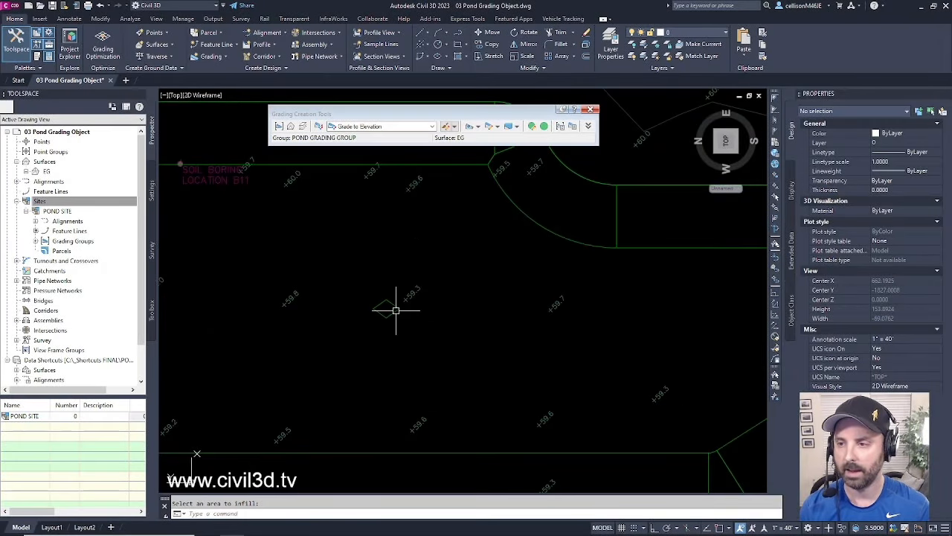
- Inspect the new infill grading and the pond grading, then clear the selection
left_click(393, 312)
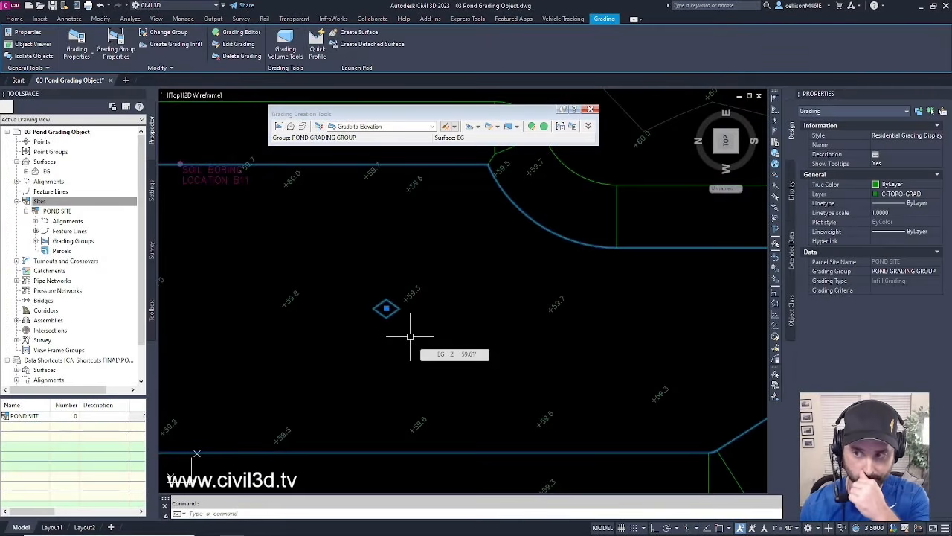
scroll(410, 336, "down", 4)
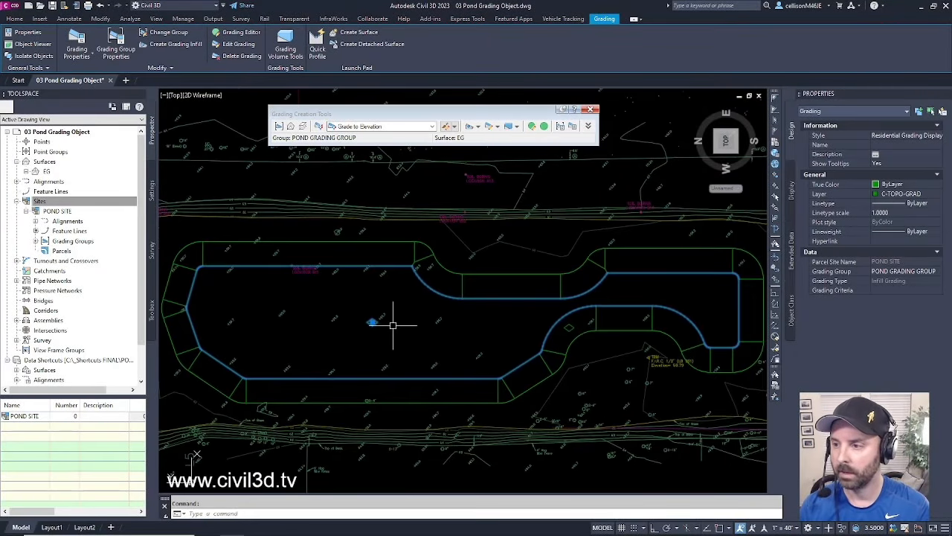
key("Escape")
scroll(573, 334, "up", 4)
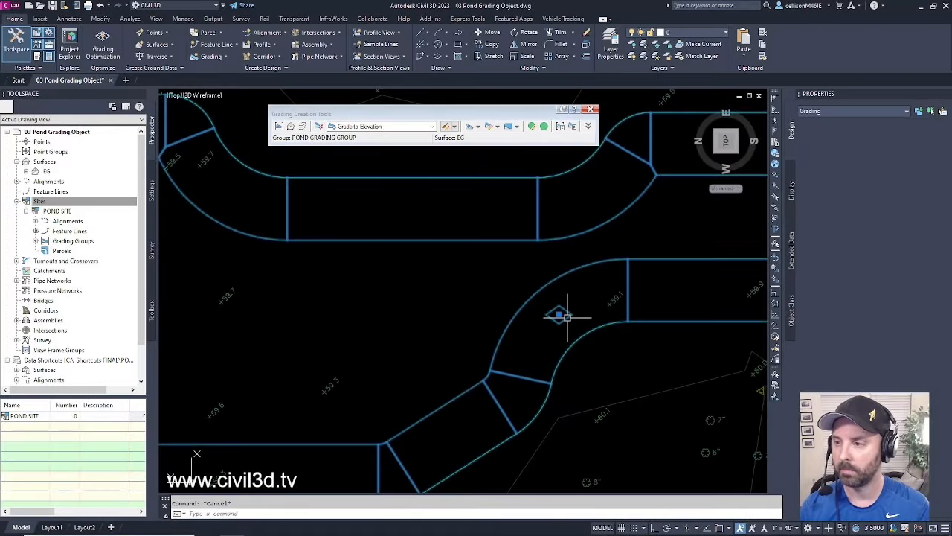
left_click(565, 317)
middle_click_drag(565, 317, 537, 323)
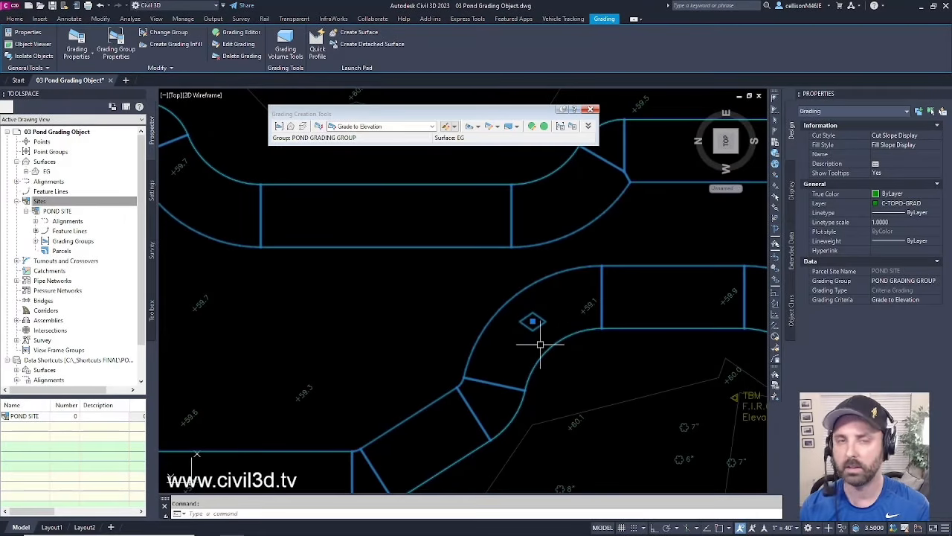
key("Escape")
scroll(531, 337, "down", 2)
scroll(506, 336, "down", 4)
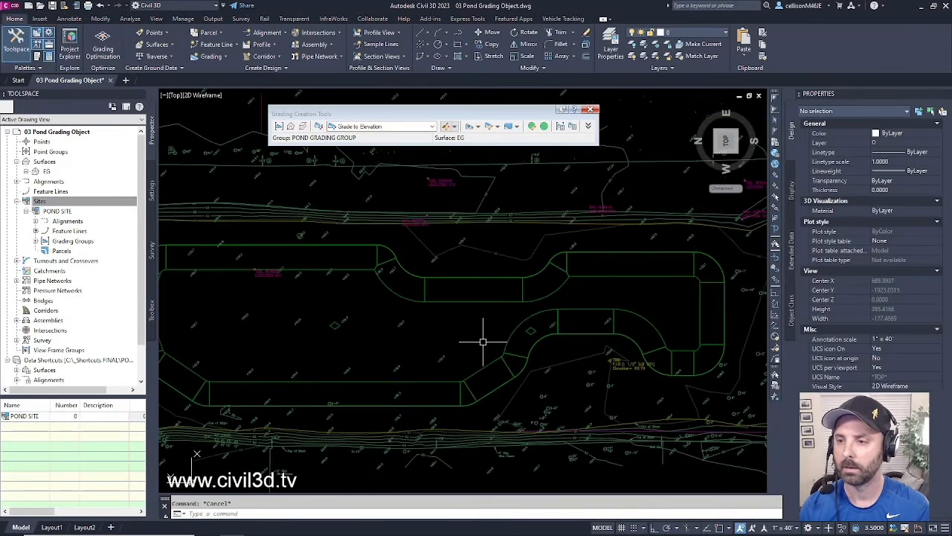
- Centre the pond in view, close the Grading Creation Tools, and select the pond's top feature line
scroll(454, 346, "up", 2)
middle_click_drag(454, 346, 488, 332)
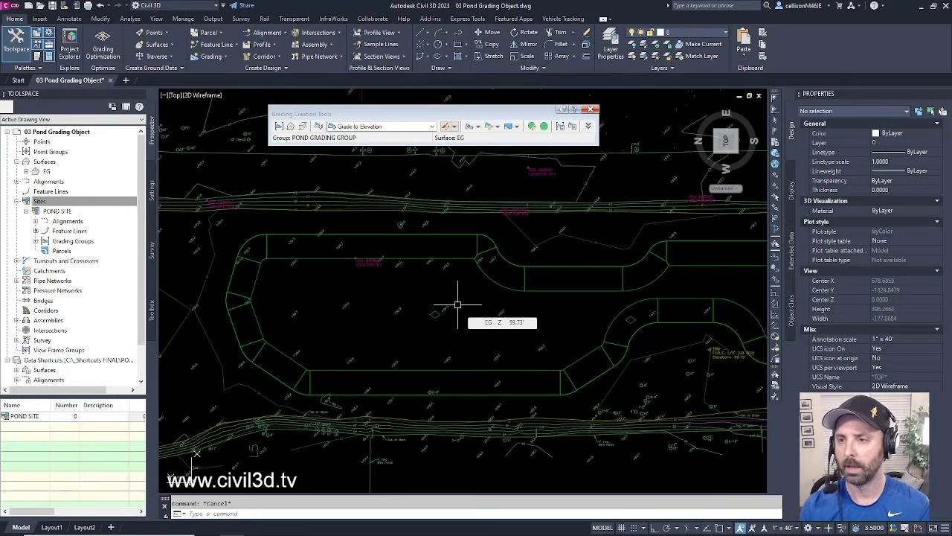
middle_click_drag(346, 294, 389, 303)
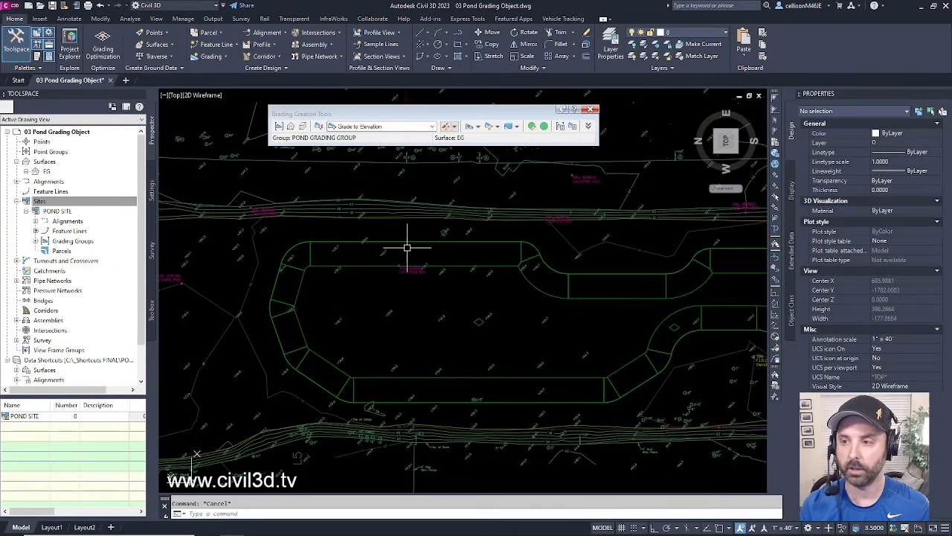
left_click(592, 110)
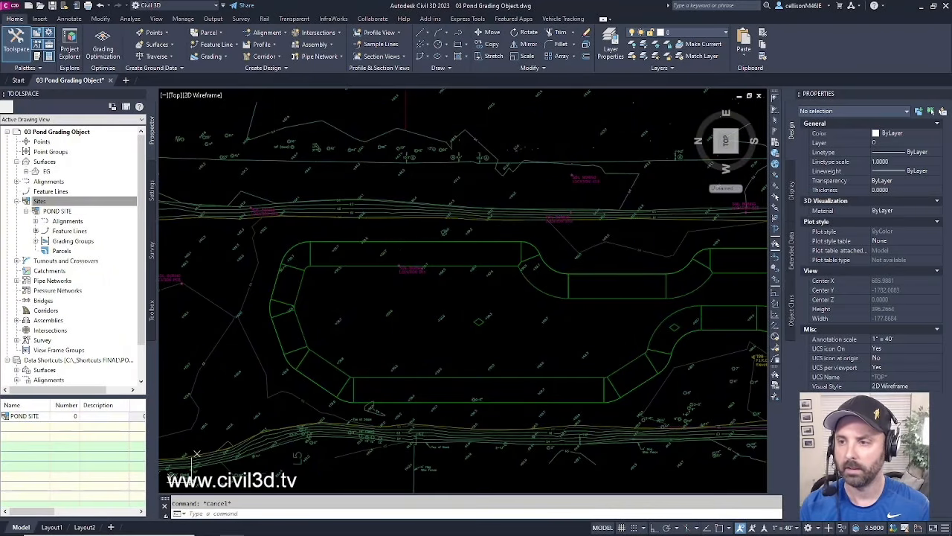
left_click(417, 242)
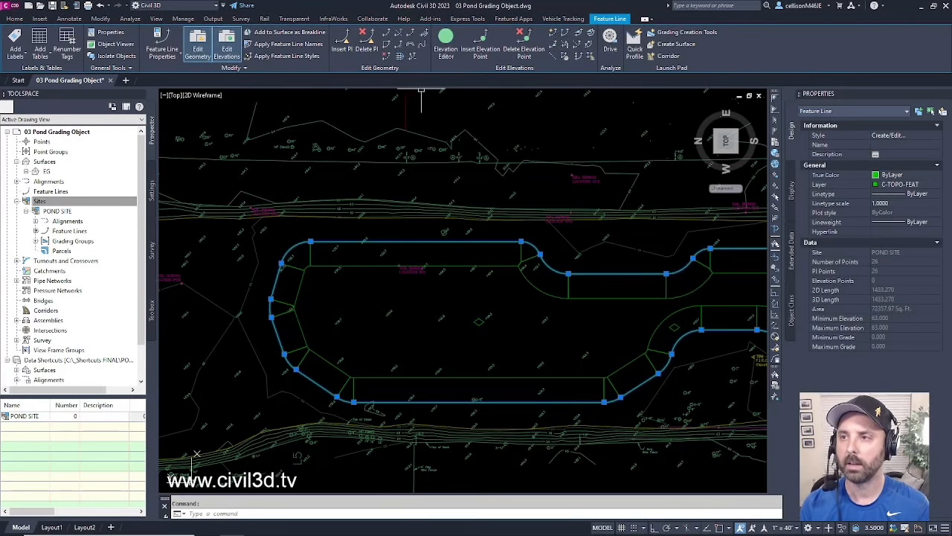
- Stepped-offset the pond's top feature line 5 to the outside at 0.00 elevation difference
left_click(400, 58)
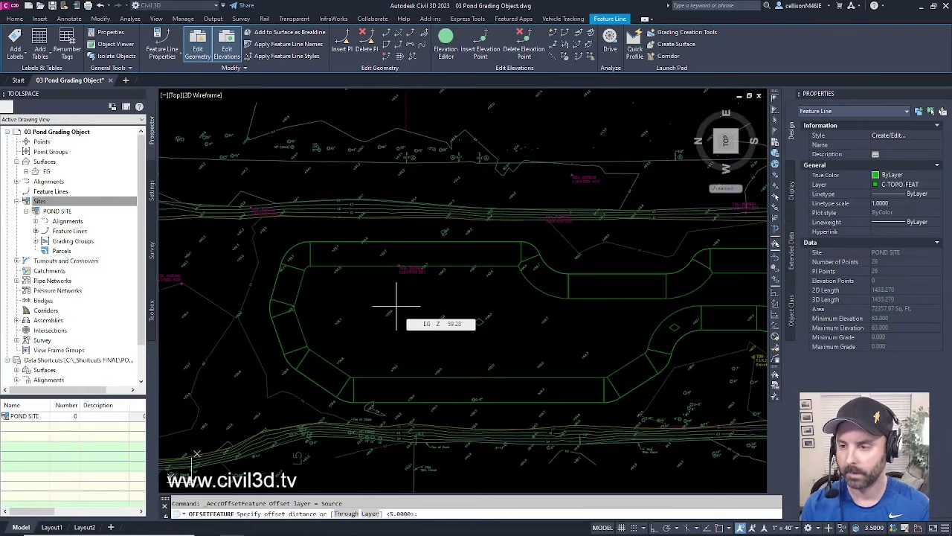
type("5")
key("Return")
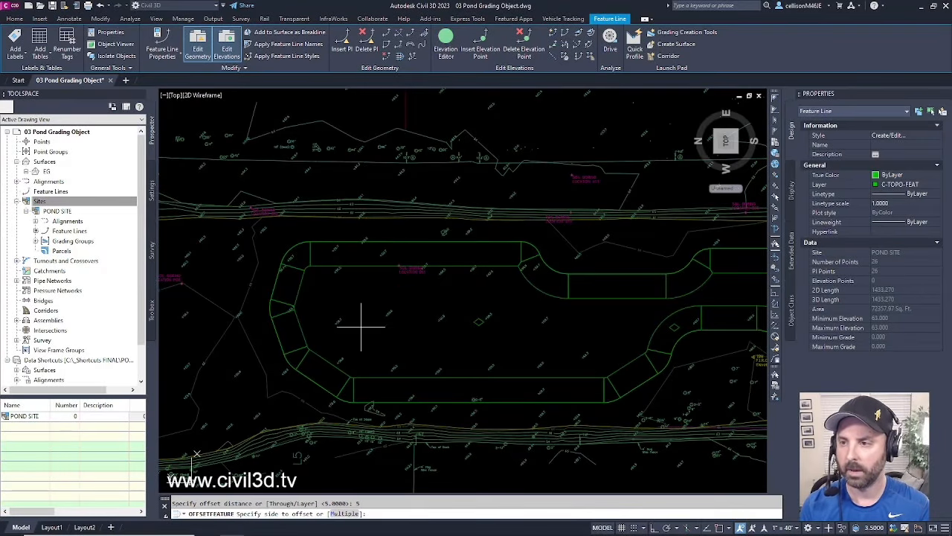
left_click(388, 199)
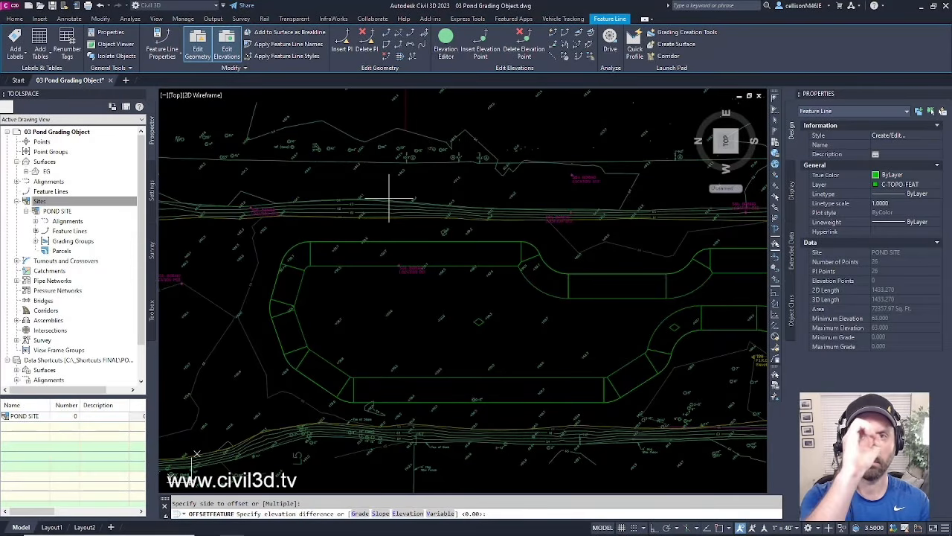
key("Return")
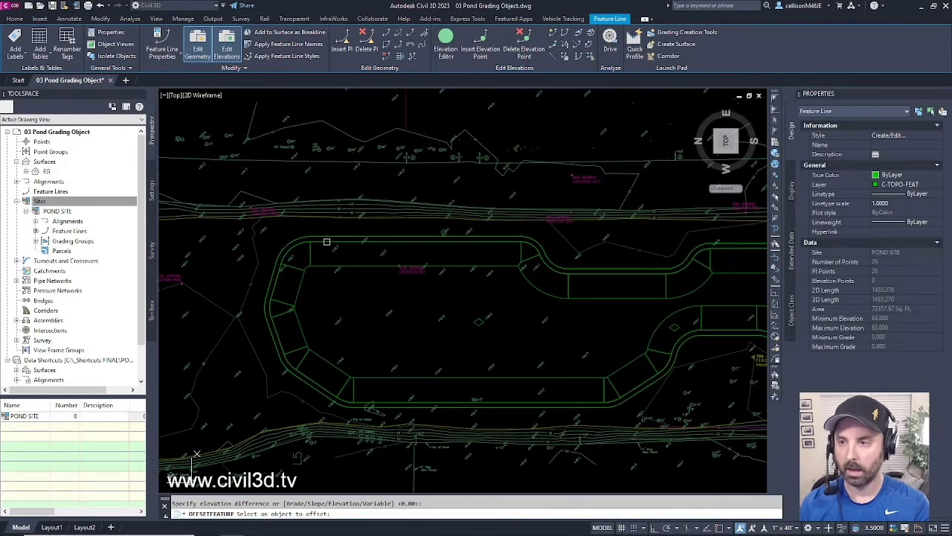
key("Return")
middle_click_drag(331, 253, 342, 253)
key("Escape")
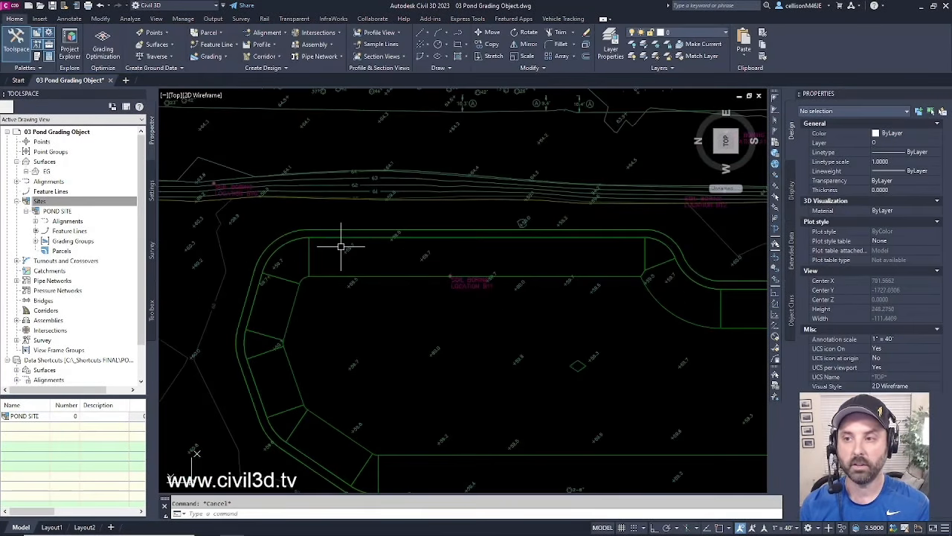
scroll(341, 253, "up", 2)
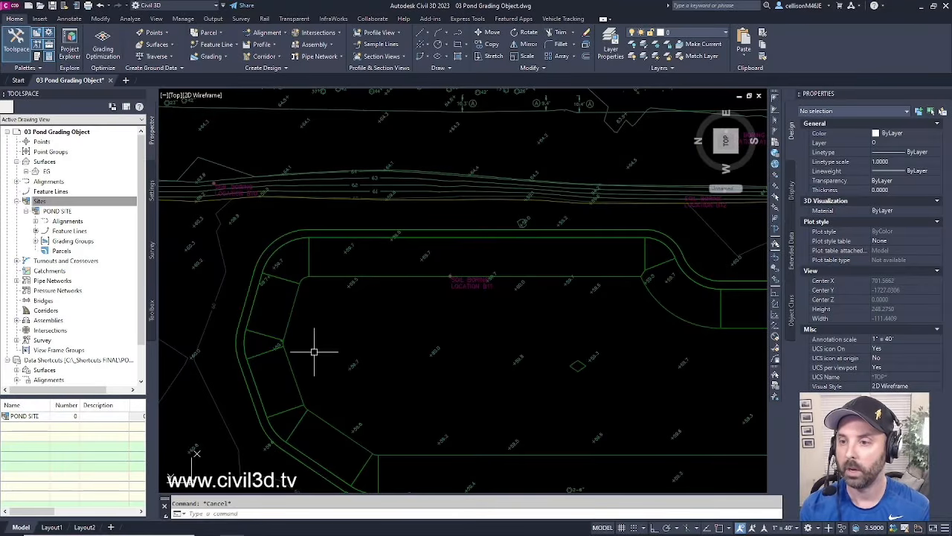
scroll(421, 354, "down", 5)
scroll(593, 362, "up", 5)
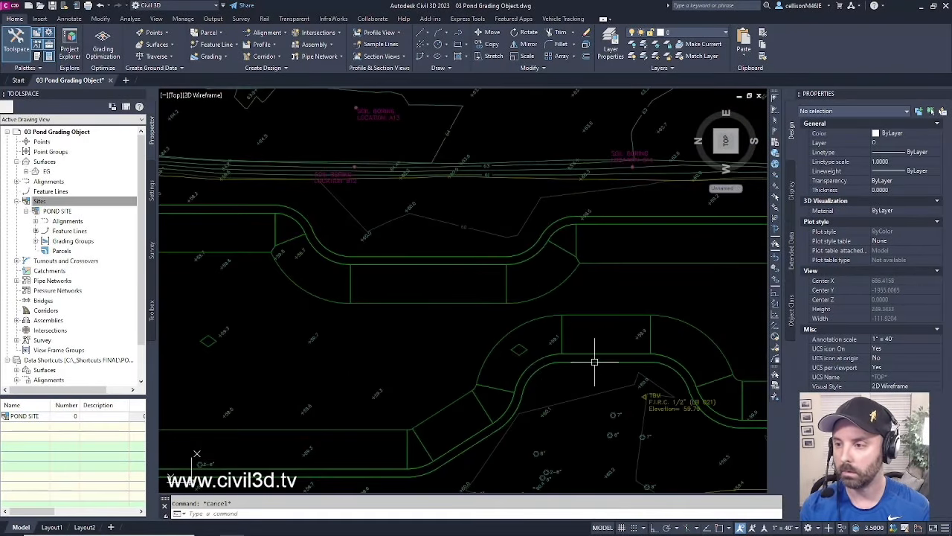
left_click(512, 346)
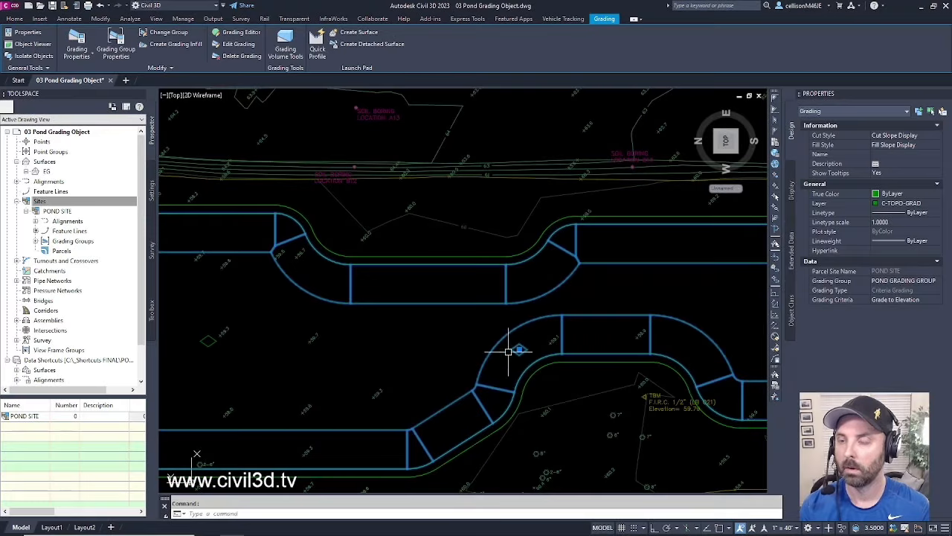
middle_click_drag(398, 336, 412, 338)
scroll(510, 308, "down", 2)
scroll(424, 319, "down", 1)
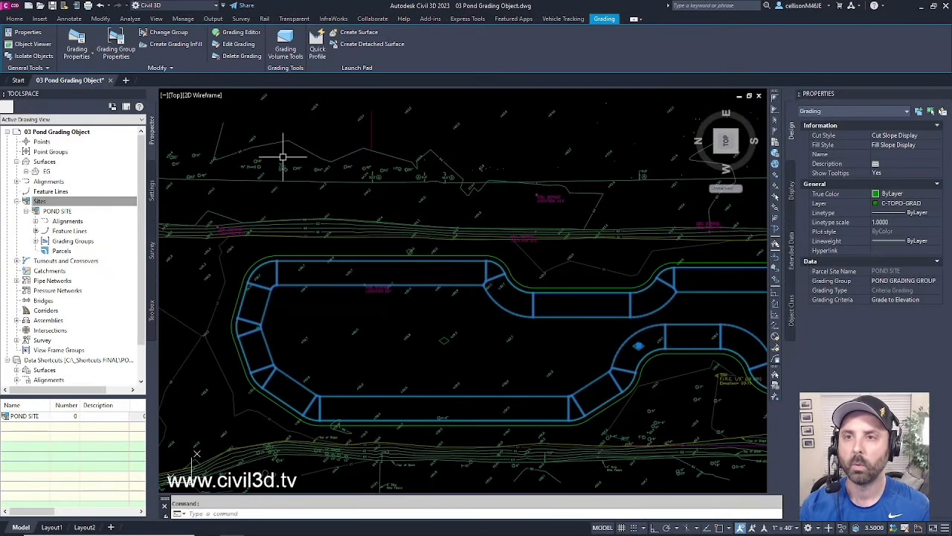
left_click(15, 19)
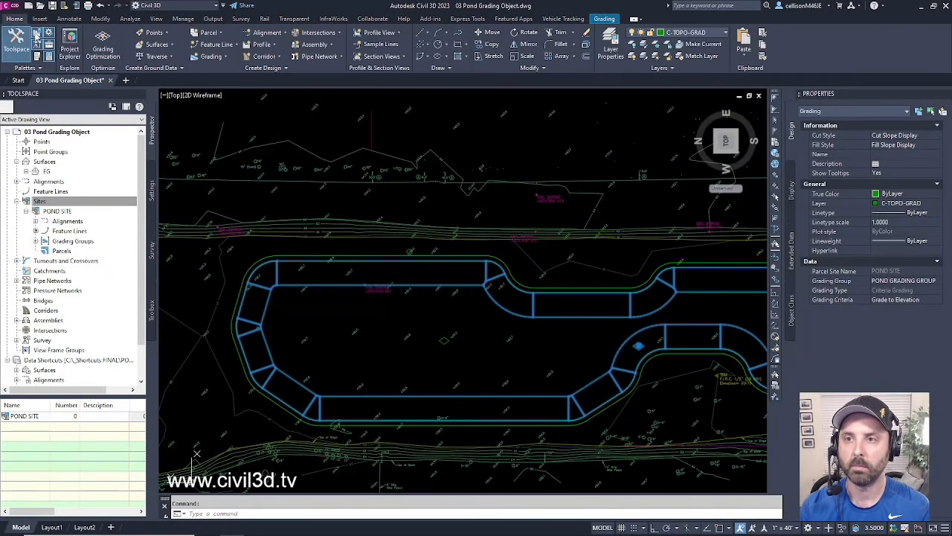
- From Grading Creation Tools, create an infill grading inside the pond
left_click(226, 57)
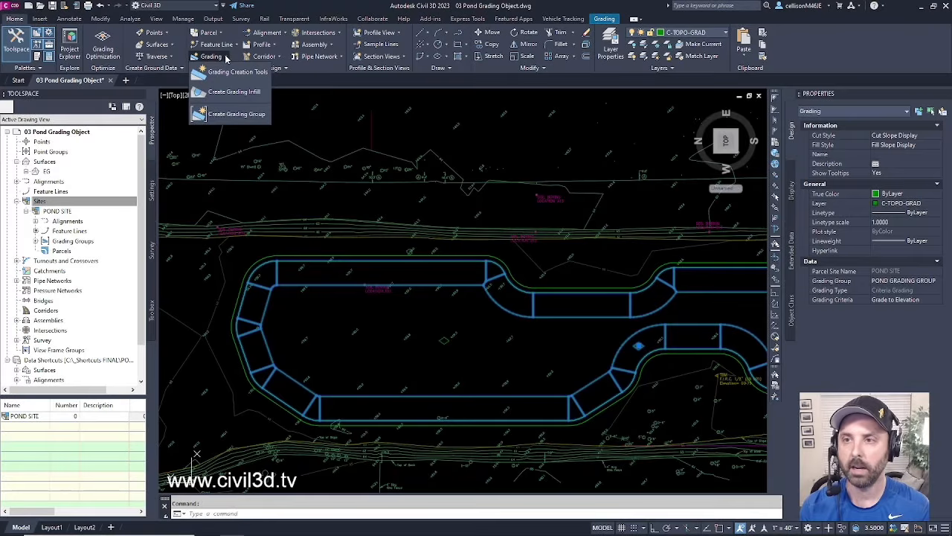
left_click(235, 73)
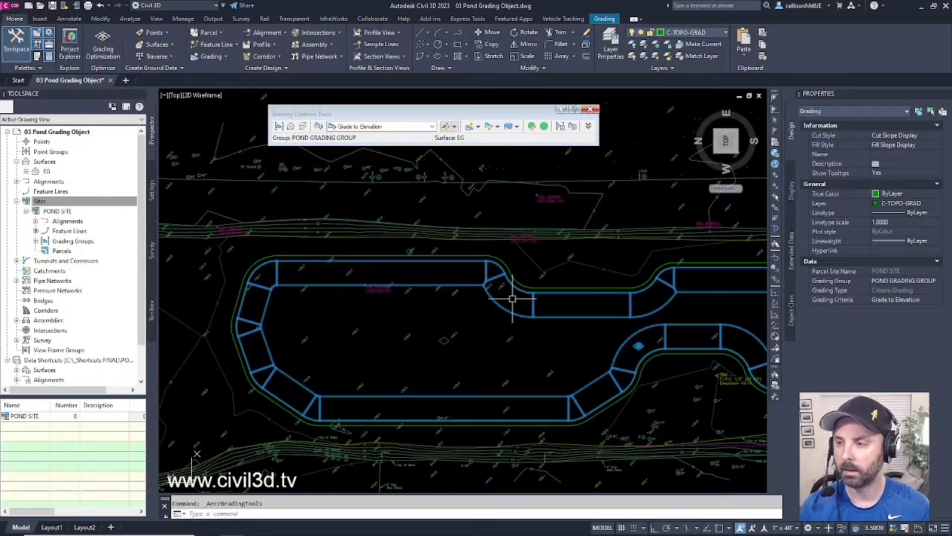
key("Escape")
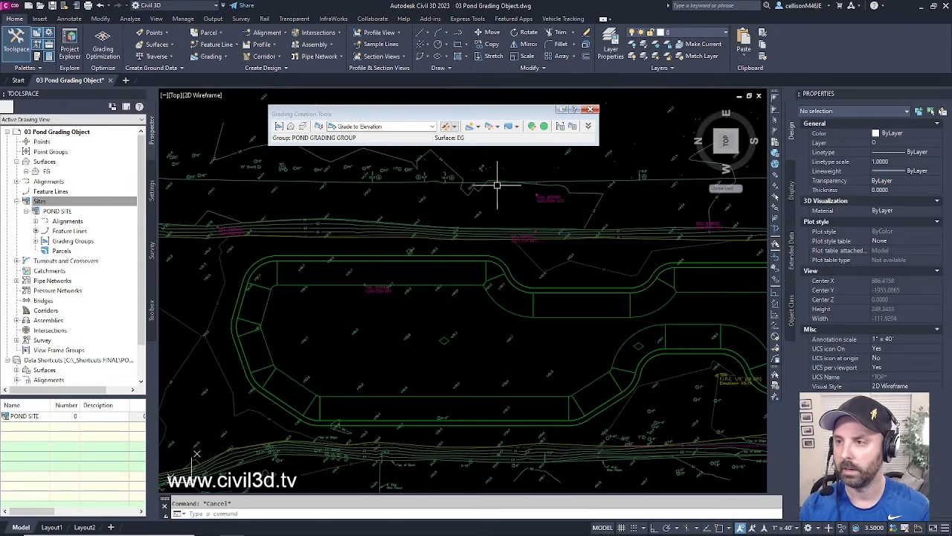
left_click(479, 128)
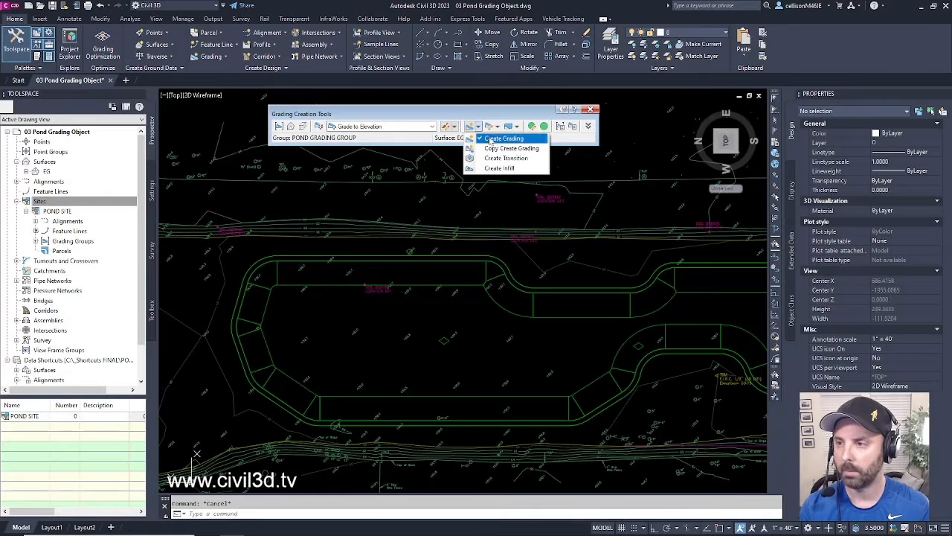
left_click(500, 168)
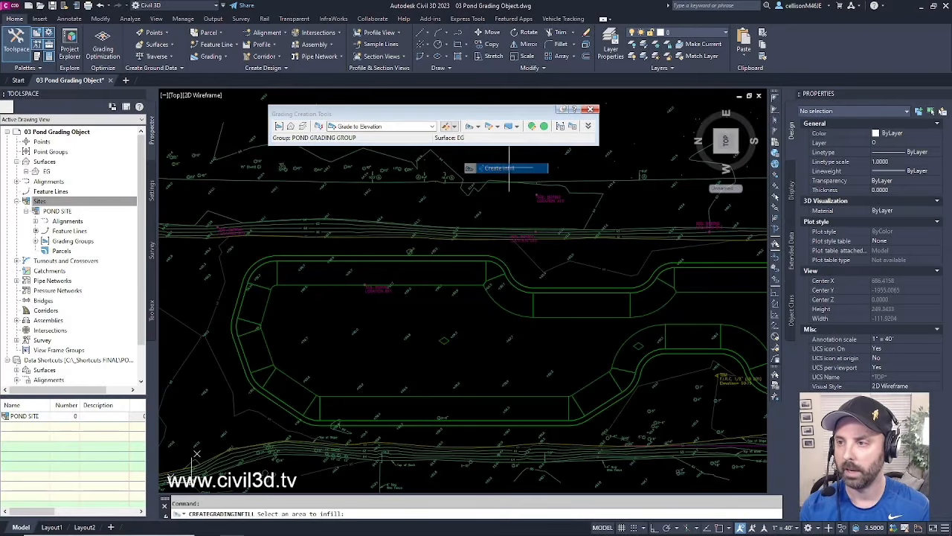
left_click(382, 258)
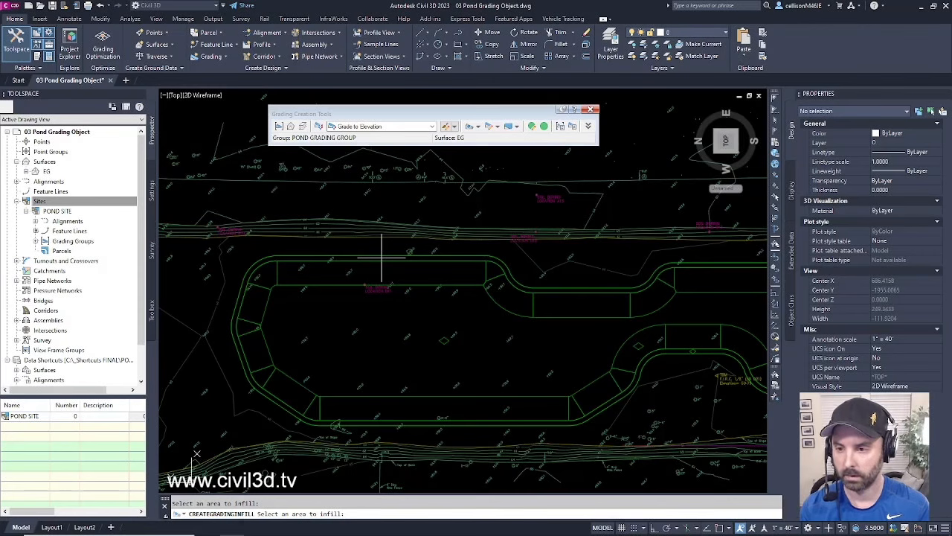
key("Return")
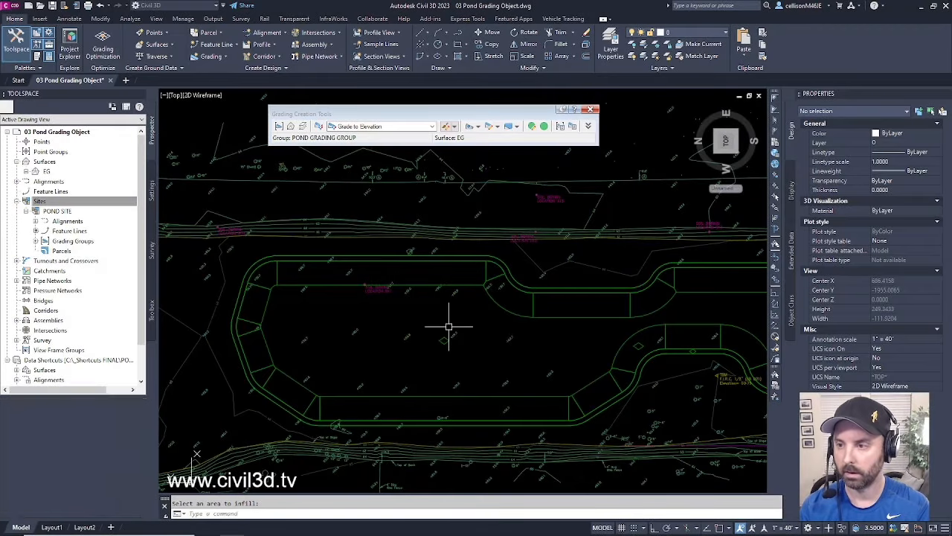
- Select the new infill grading and pan and zoom around the pond to inspect it
middle_click_drag(489, 323, 457, 340)
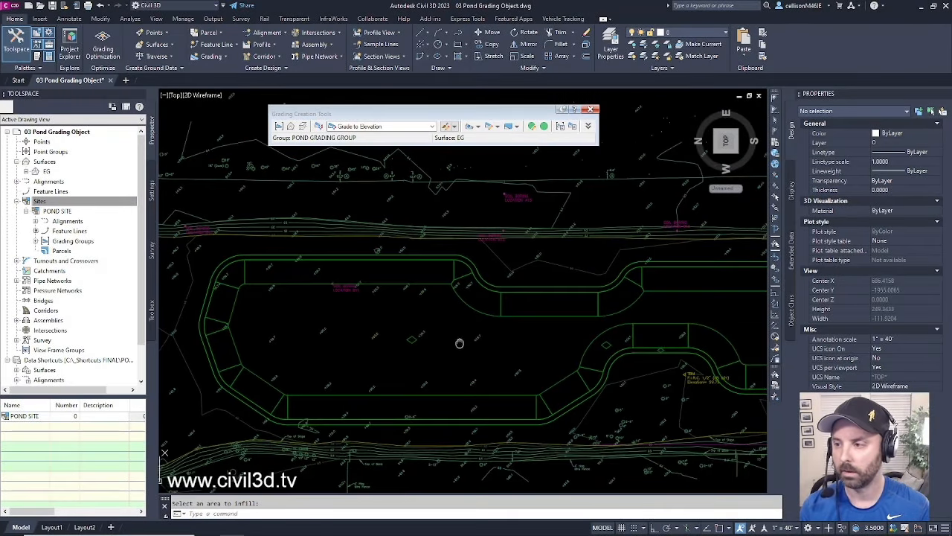
left_click(640, 340)
mouse_move(676, 369)
middle_mouse_down()
mouse_move(599, 360)
mouse_move(526, 390)
middle_mouse_up()
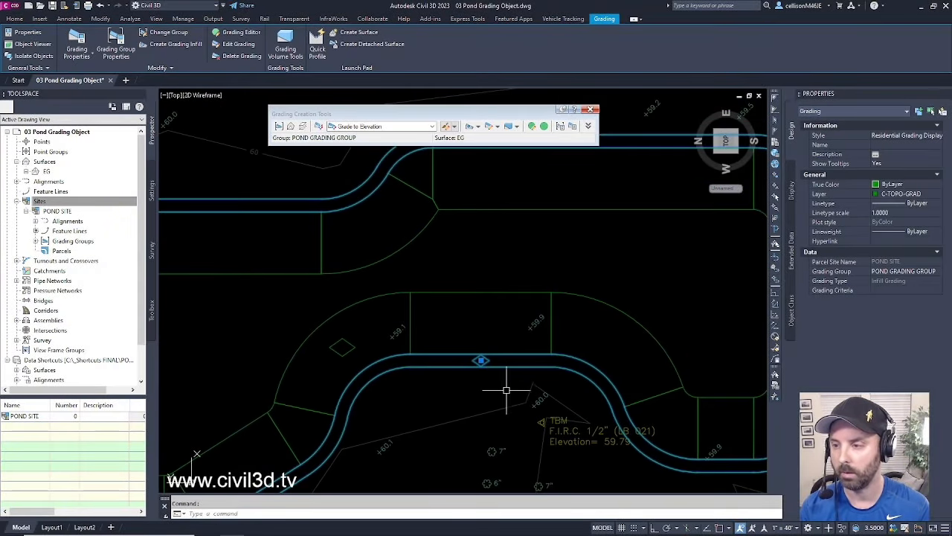
scroll(503, 387, "down", 3)
scroll(505, 385, "down", 2)
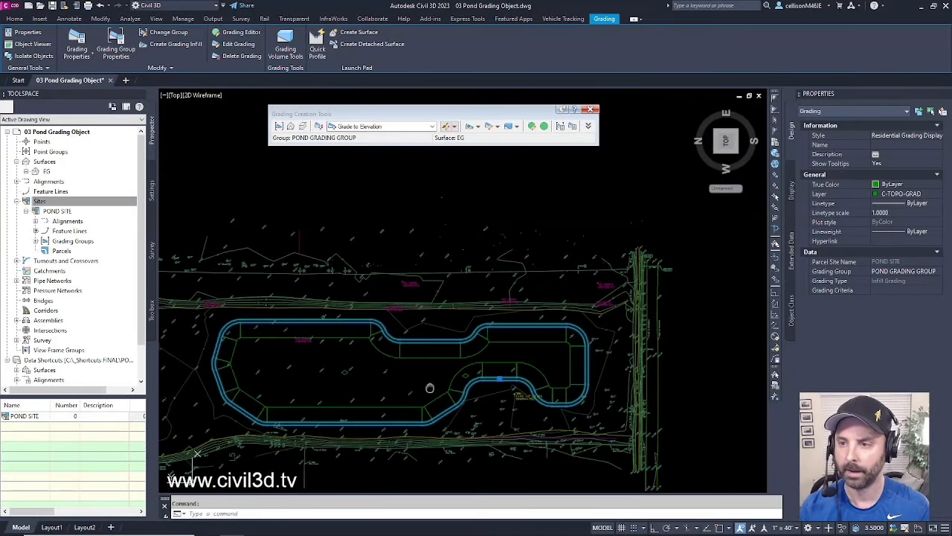
middle_click_drag(430, 388, 506, 350)
scroll(383, 323, "up", 2)
middle_click_drag(389, 326, 399, 348)
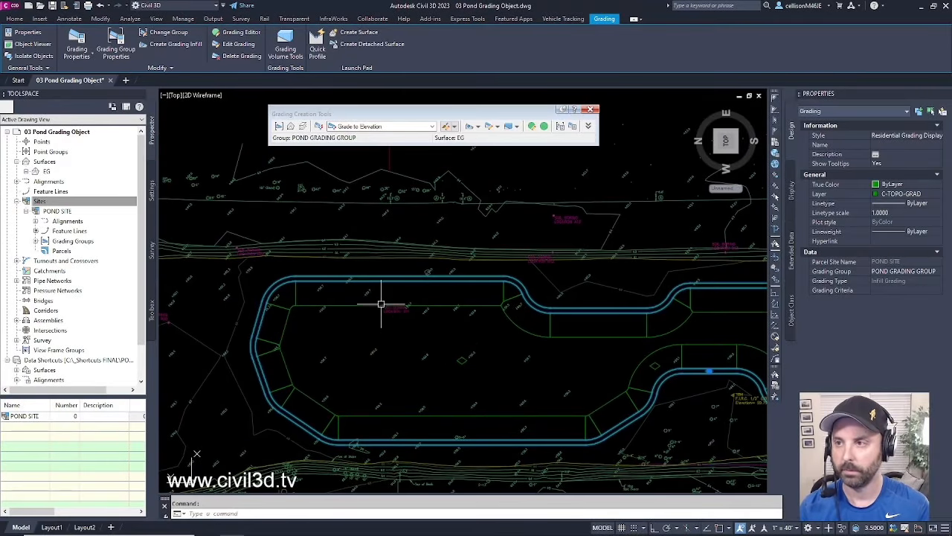
key("Escape")
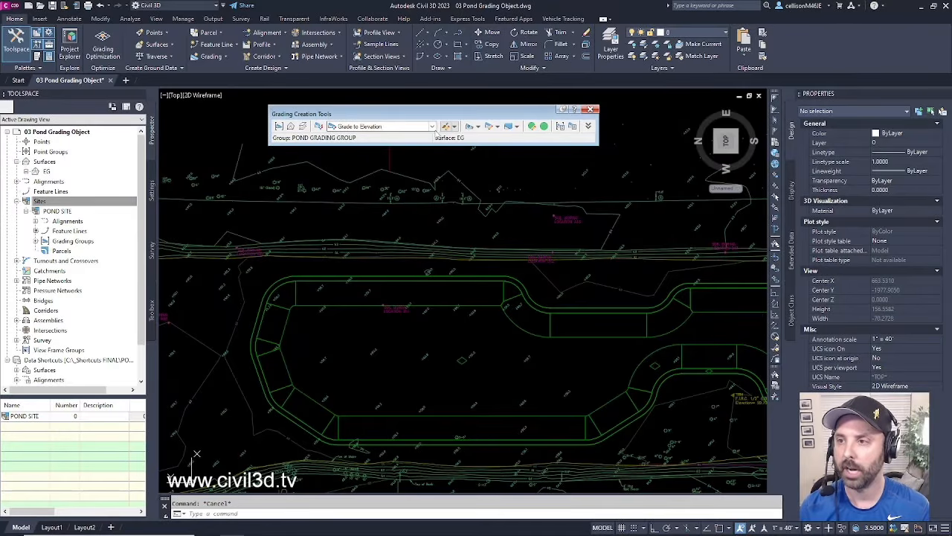
- Set criteria to Grade to Surface and grade outward from the pond's outer feature line
left_click(432, 127)
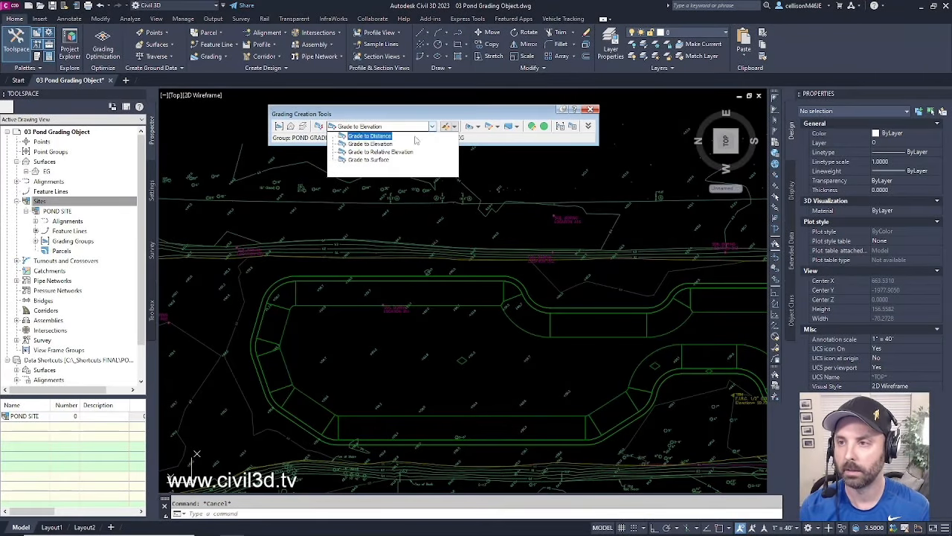
left_click(381, 162)
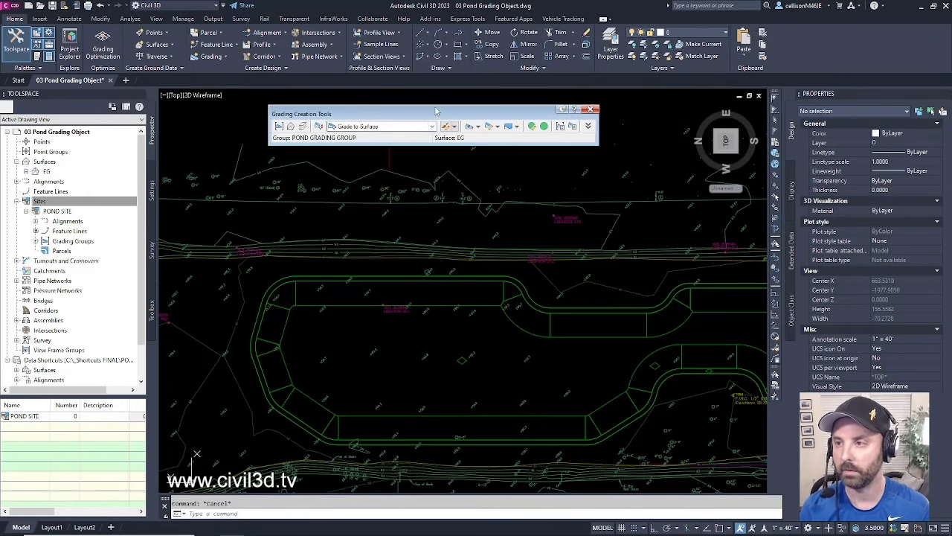
left_click(478, 127)
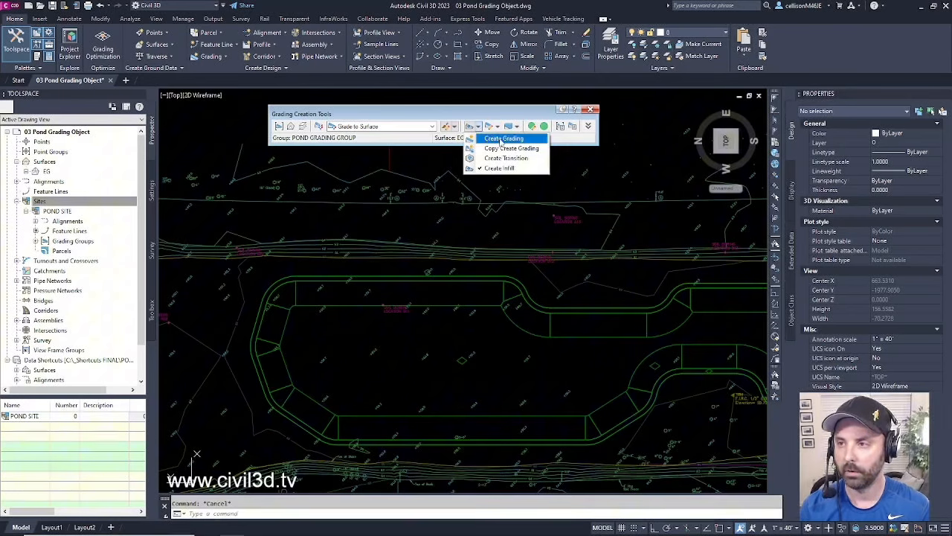
left_click(503, 139)
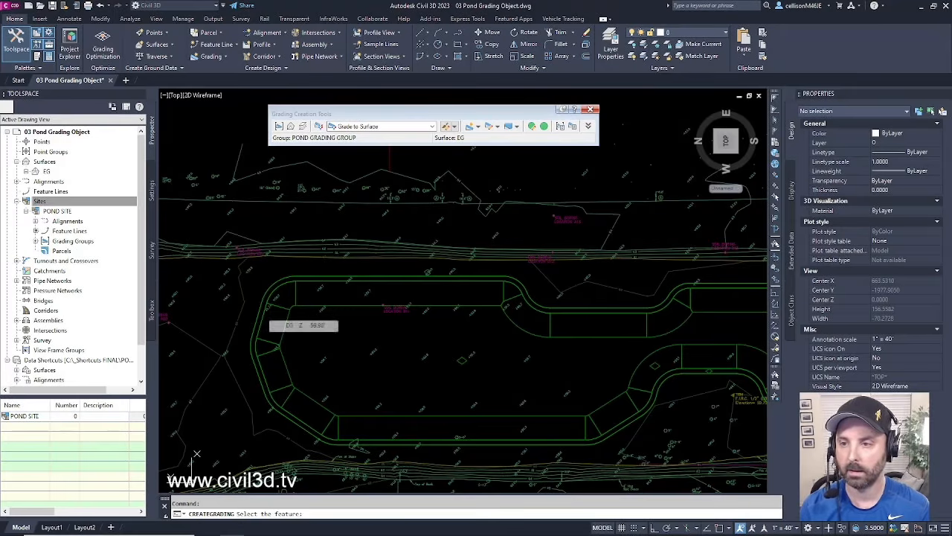
left_click(260, 308)
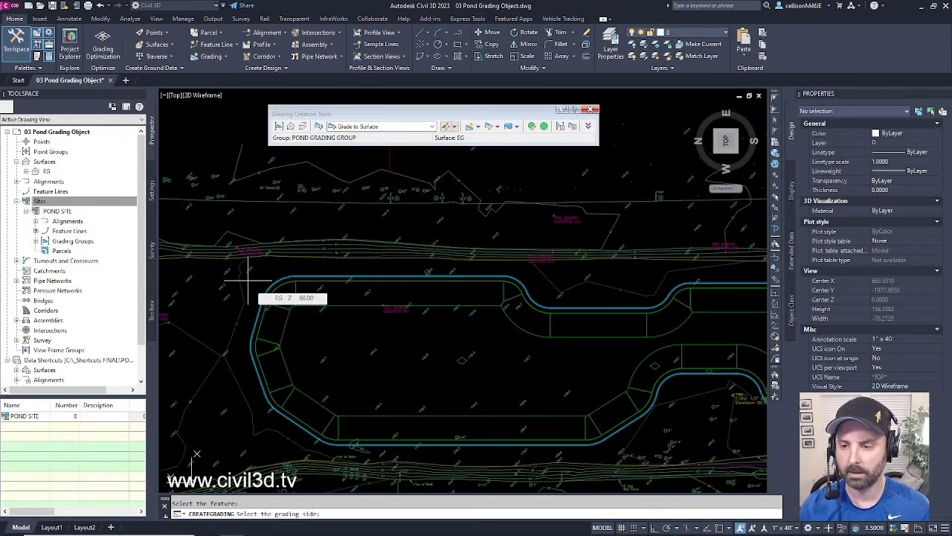
left_click(218, 269)
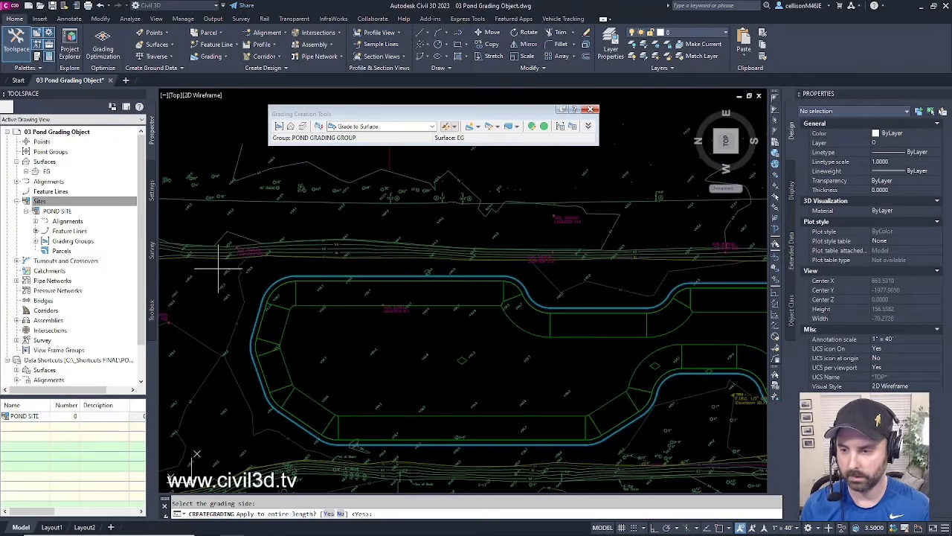
key("Return")
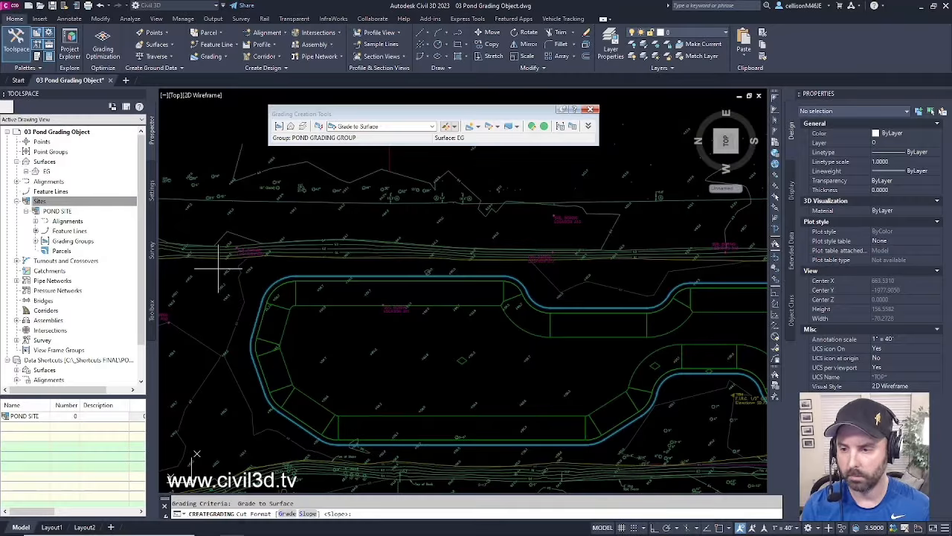
- Apply 4:1 cut and fill slopes, end the grading command, and review the ring
key("Return")
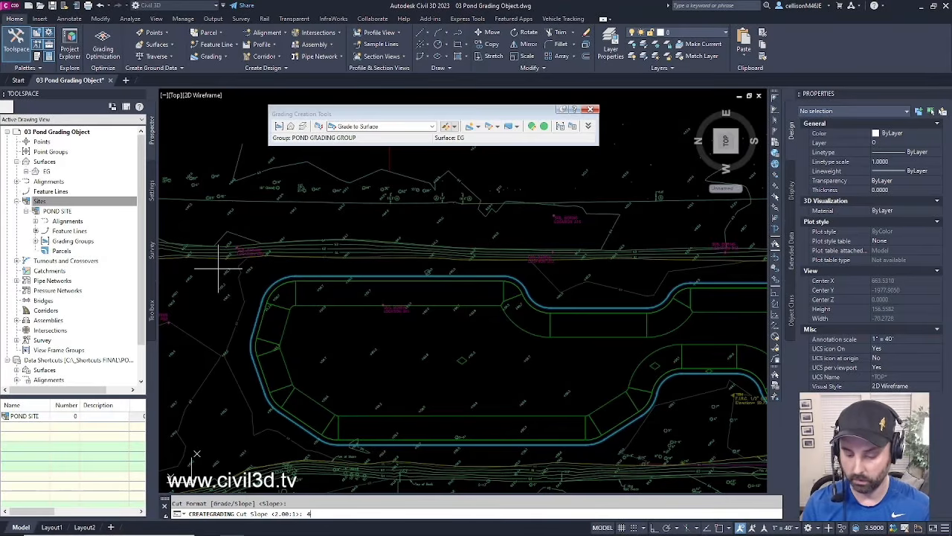
type("4:1")
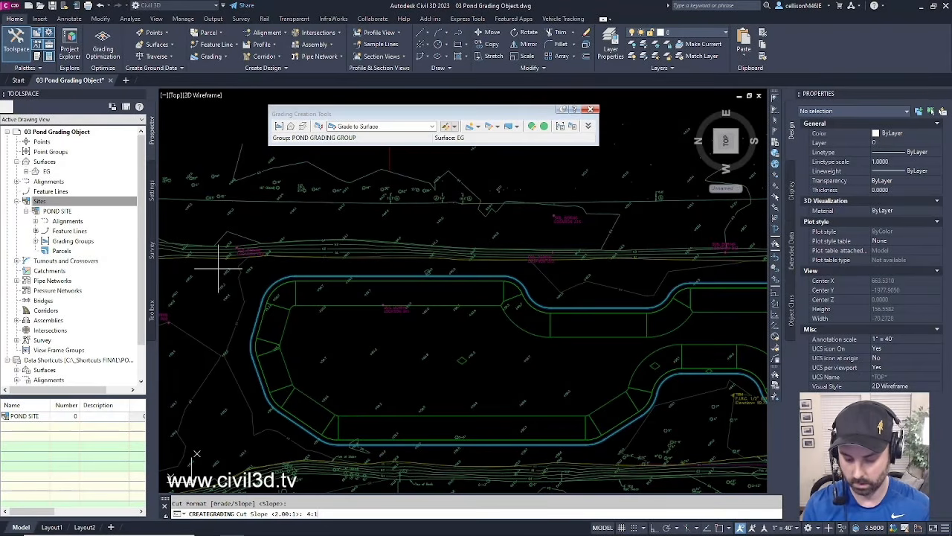
key("Return")
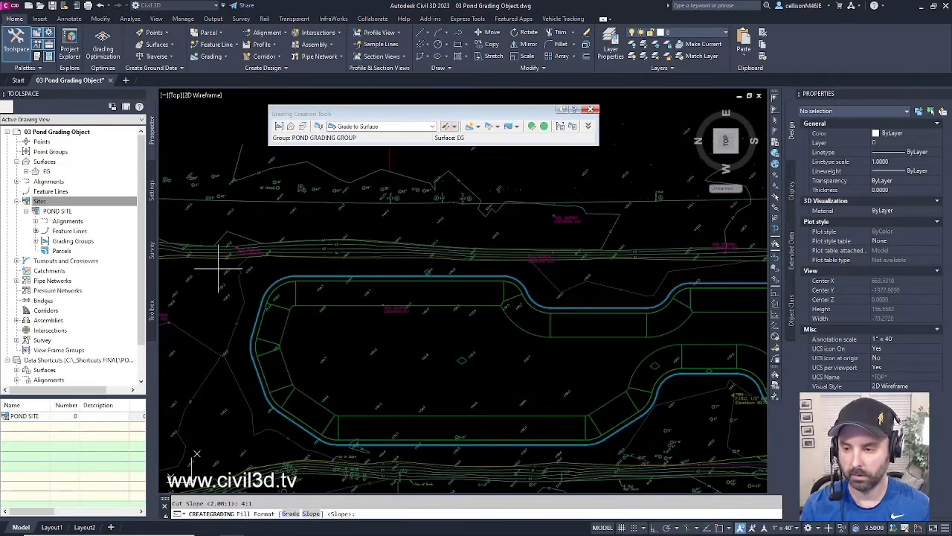
key("Return")
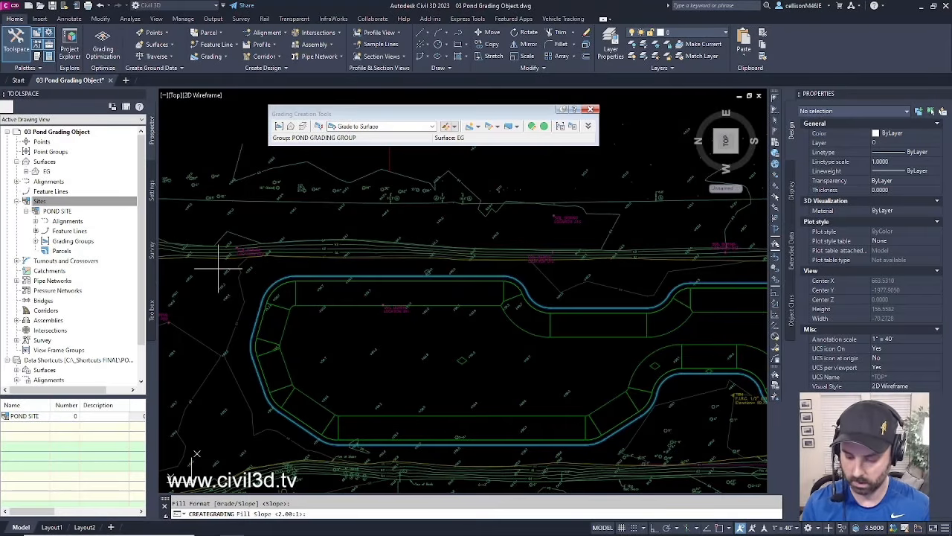
type("4:")
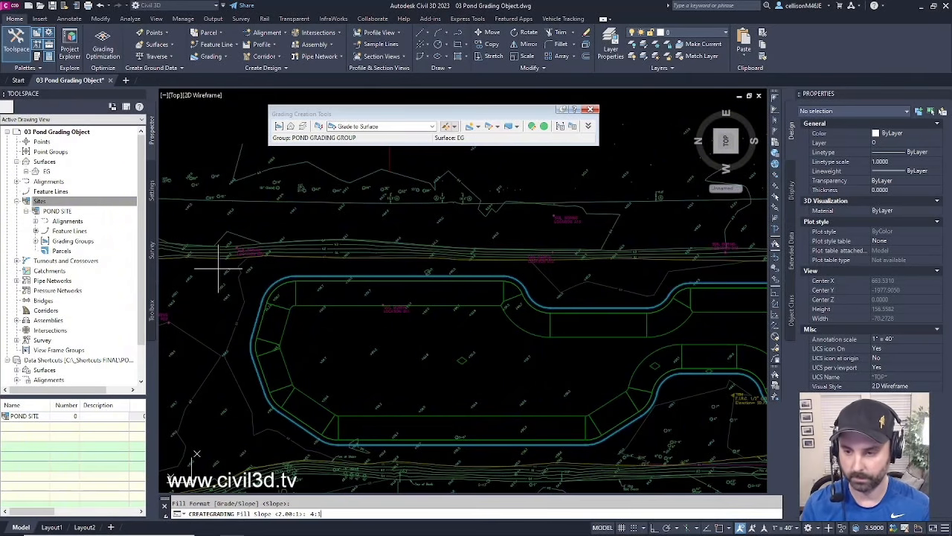
type("1")
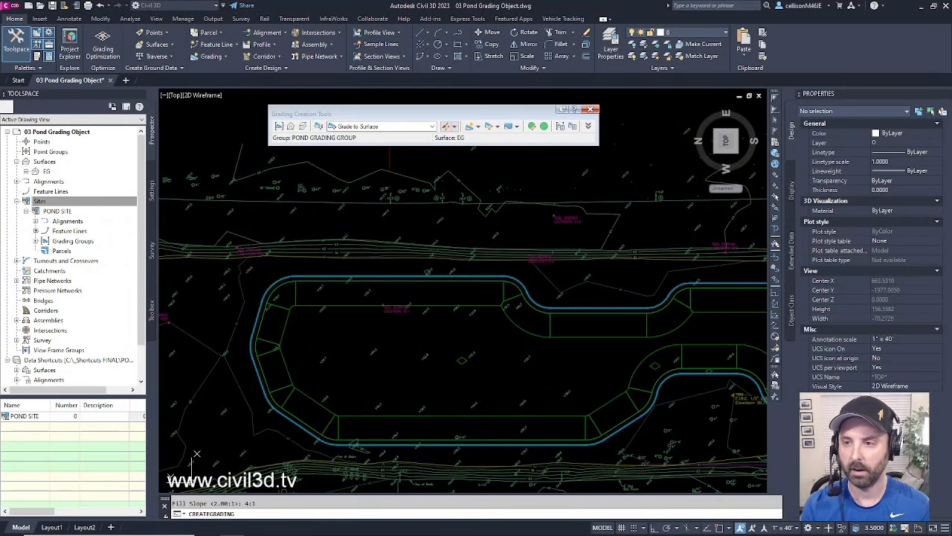
key("Return")
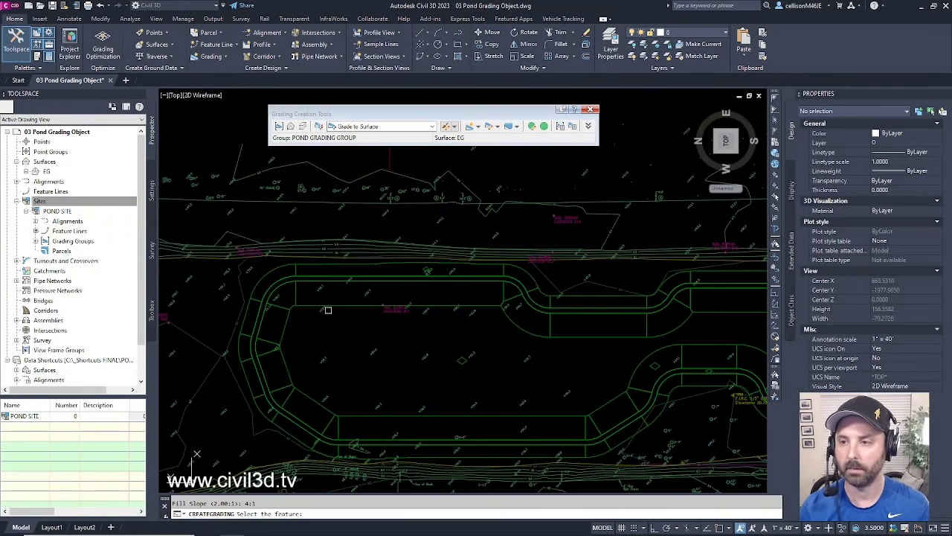
middle_click_drag(413, 333, 364, 332)
key("Escape")
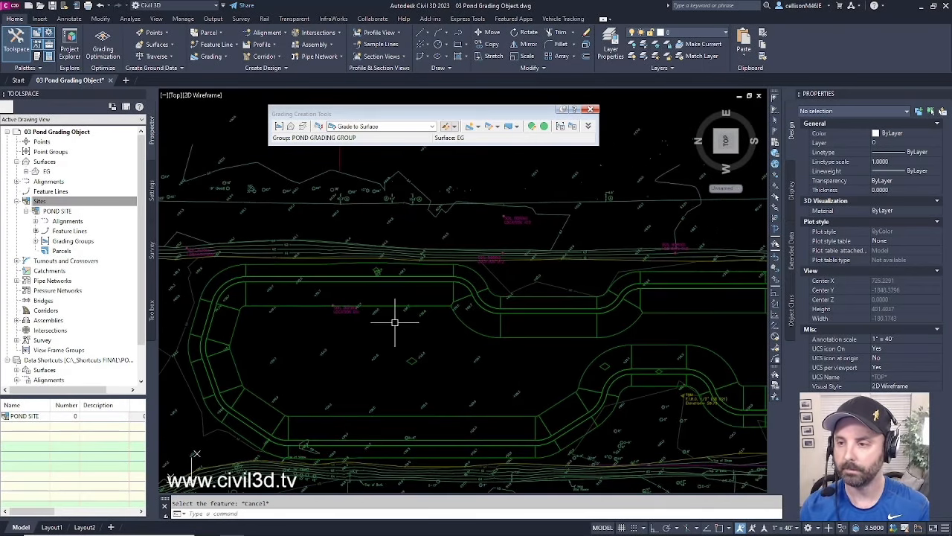
scroll(394, 319, "down", 3)
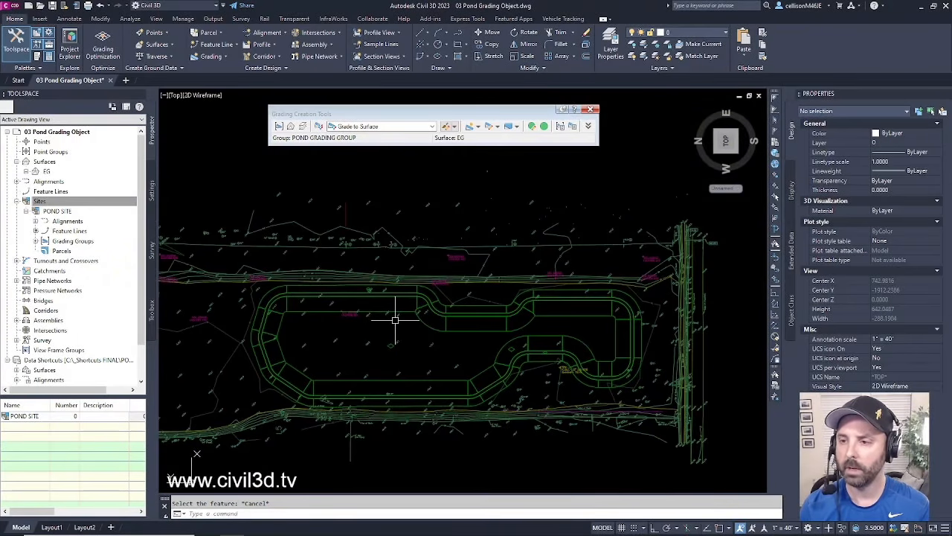
scroll(394, 320, "up", 3)
middle_click_drag(389, 340, 393, 319)
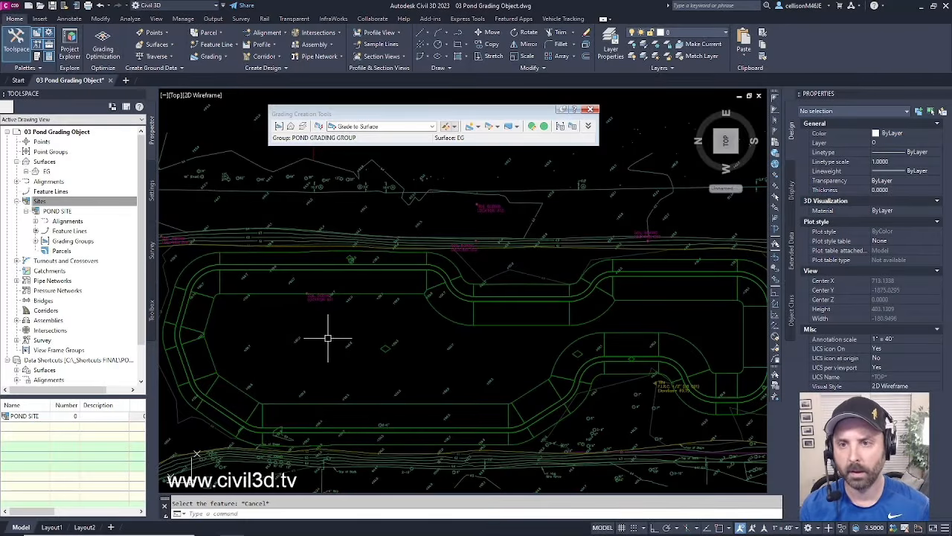
- Enable Automatic Surface Creation for POND GRADING GROUP, creating a TIN surface of that name
left_click(35, 241)
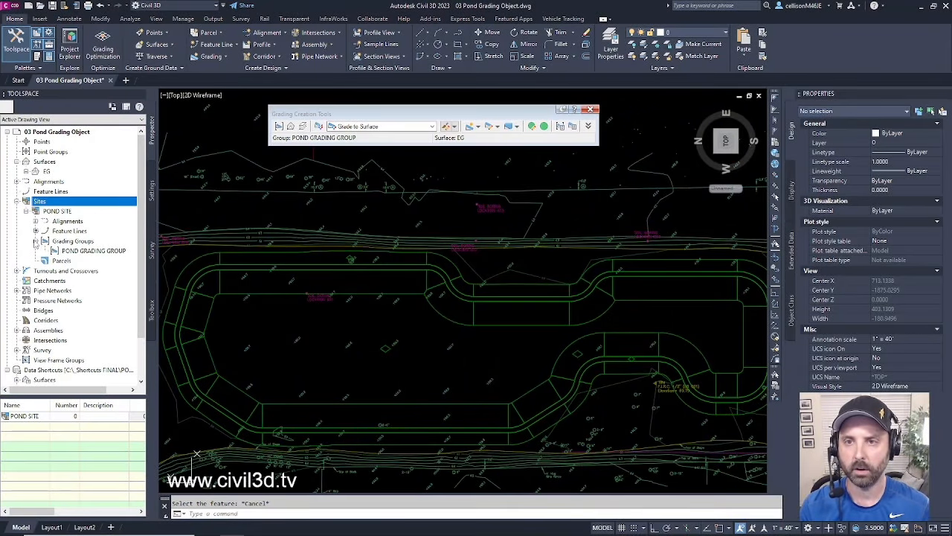
left_click(109, 253)
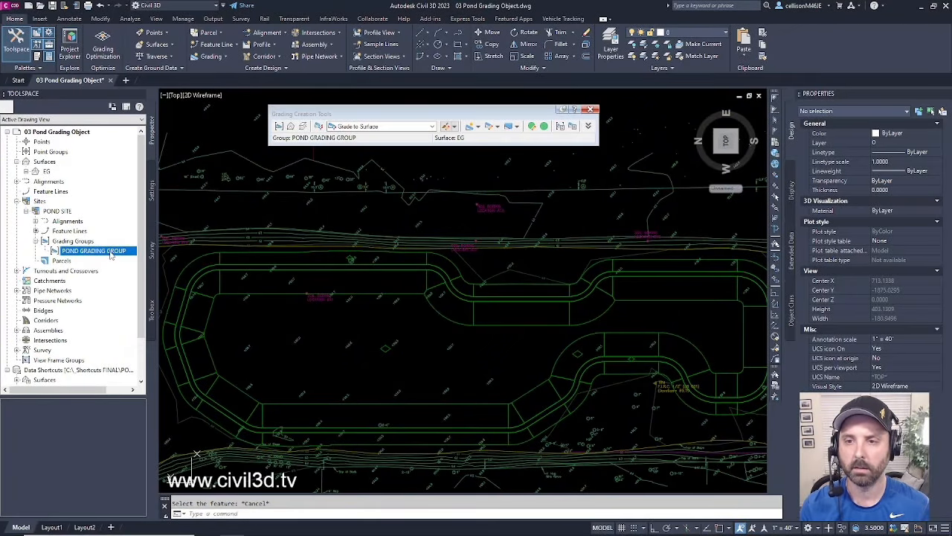
right_click(110, 254)
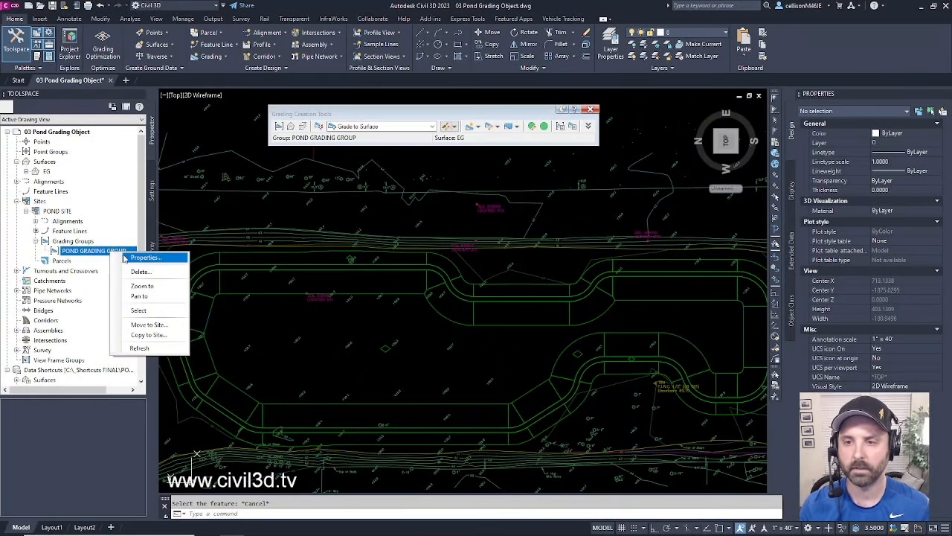
left_click(146, 257)
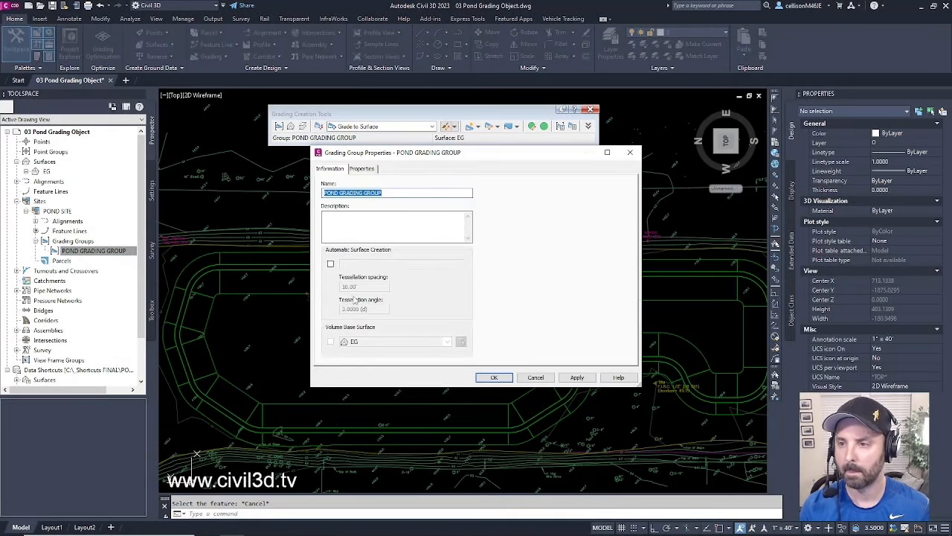
left_click(330, 265)
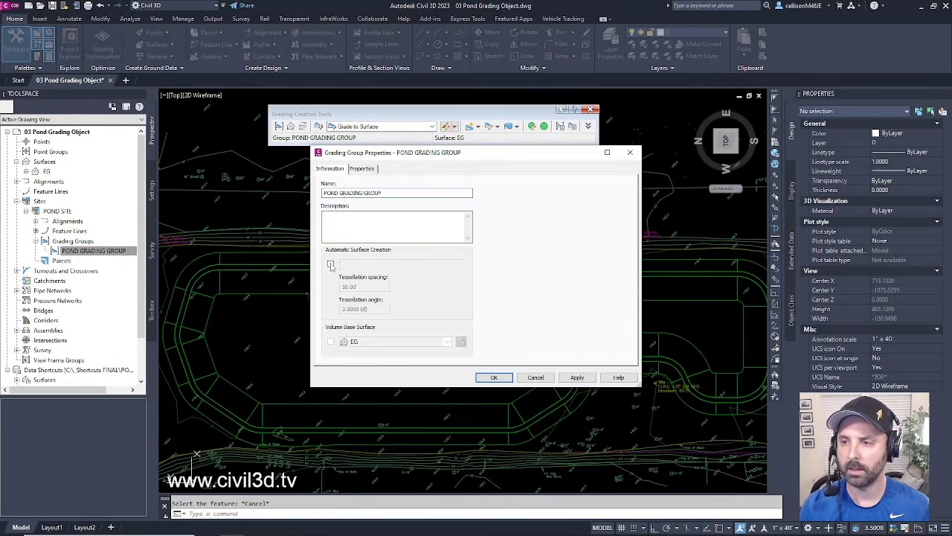
left_click_drag(419, 186, 583, 255)
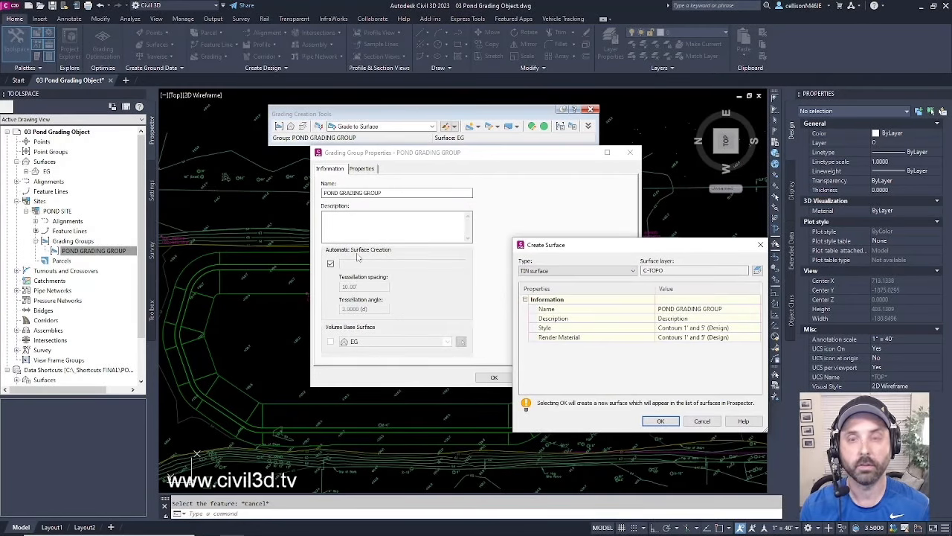
left_click_drag(595, 249, 490, 206)
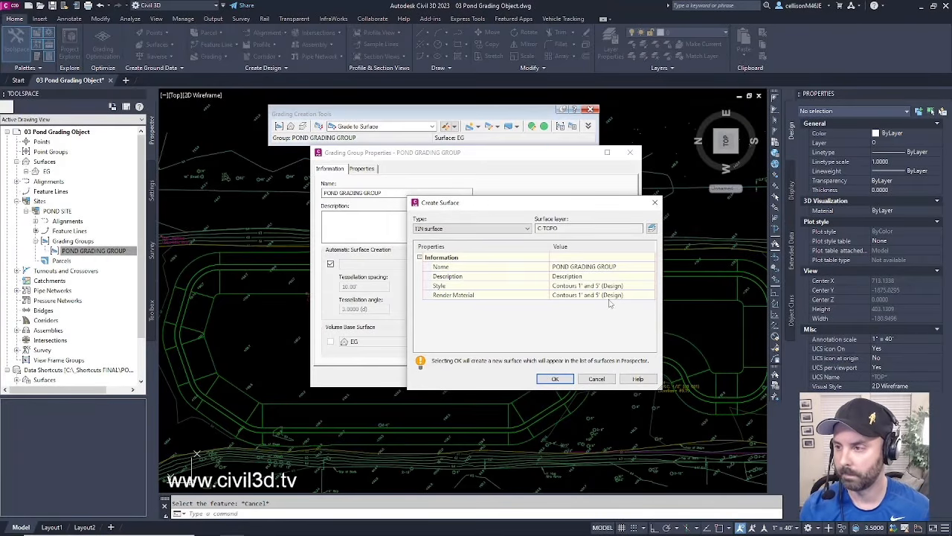
left_click(565, 379)
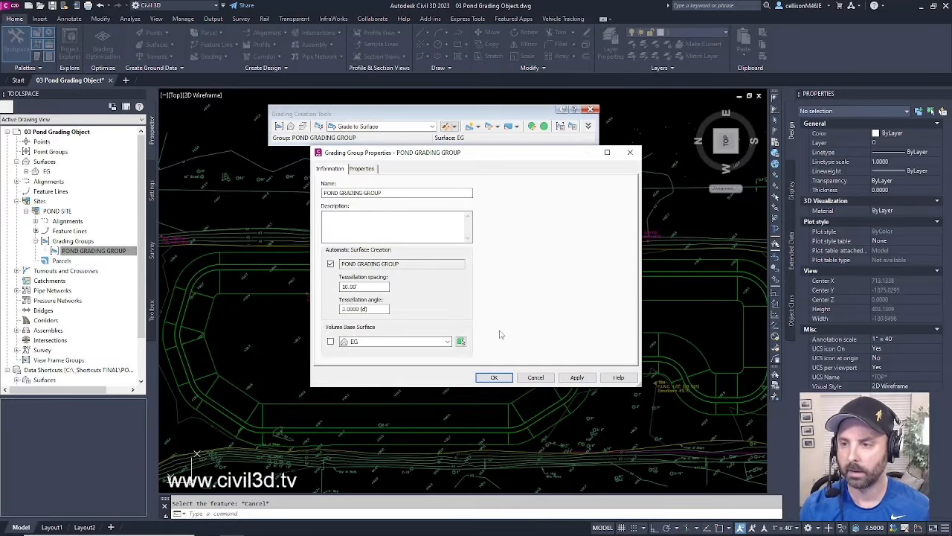
left_click(494, 378)
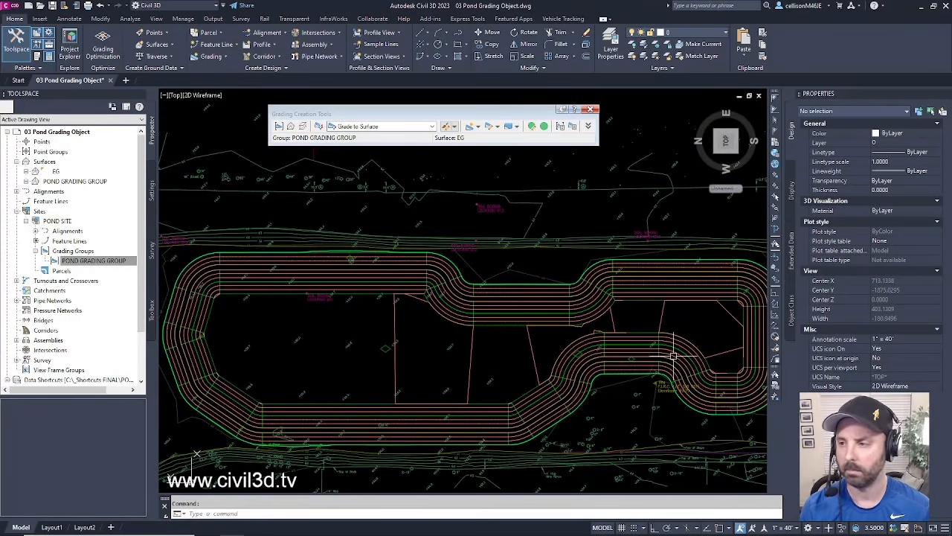
- Pan and zoom in to review the contour lines across the pond grading surface
middle_click_drag(629, 419, 617, 422)
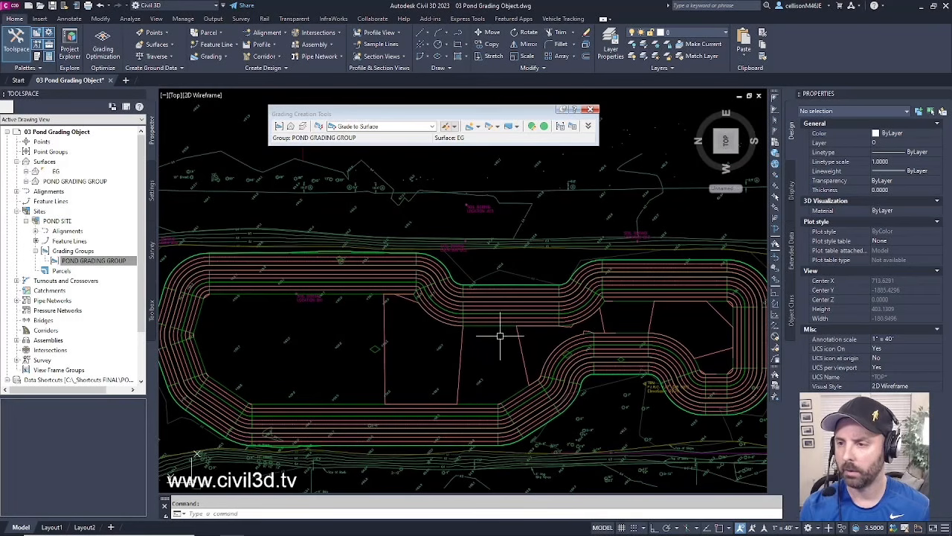
middle_click_drag(485, 362, 498, 366)
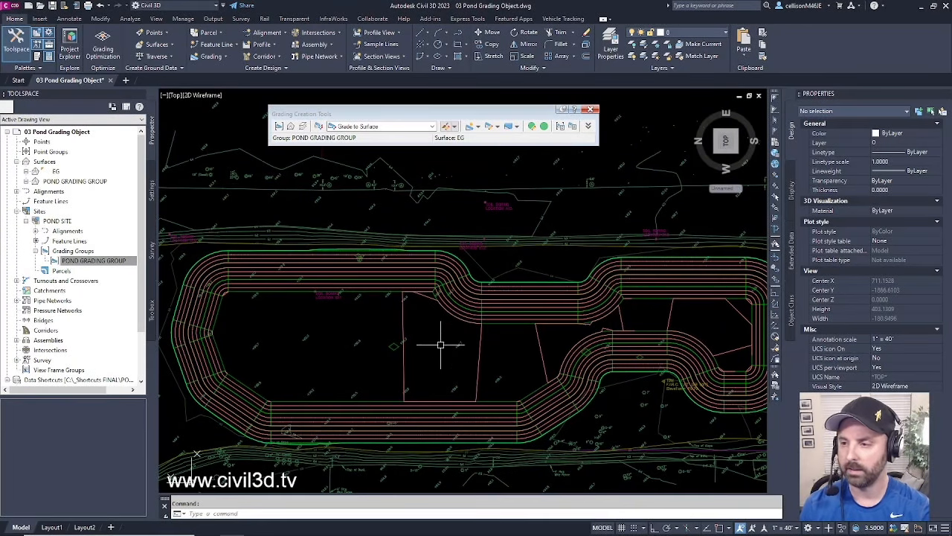
scroll(571, 353, "up", 2)
scroll(571, 353, "up", 3)
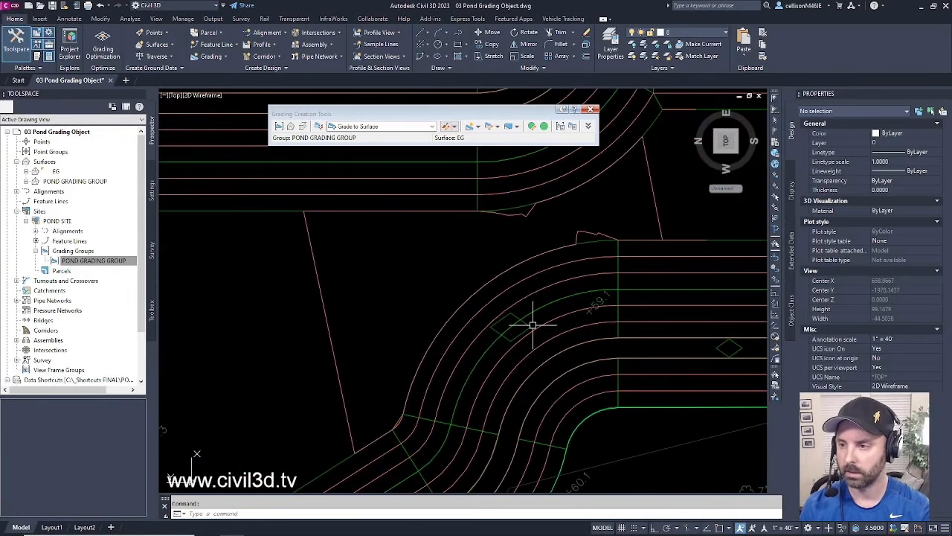
- Select the pond grading and frame the whole grading in view
left_click(531, 324)
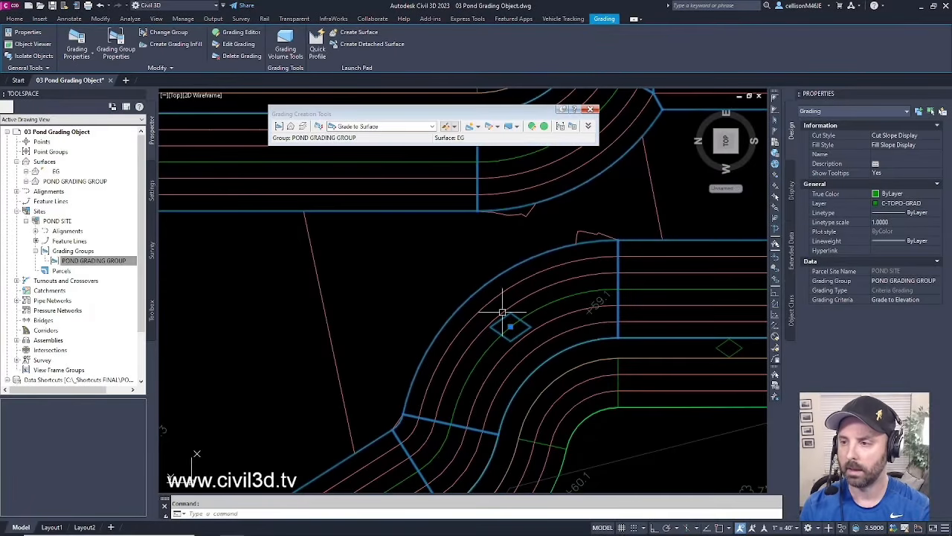
scroll(509, 328, "down", 3)
middle_click_drag(506, 332, 569, 339)
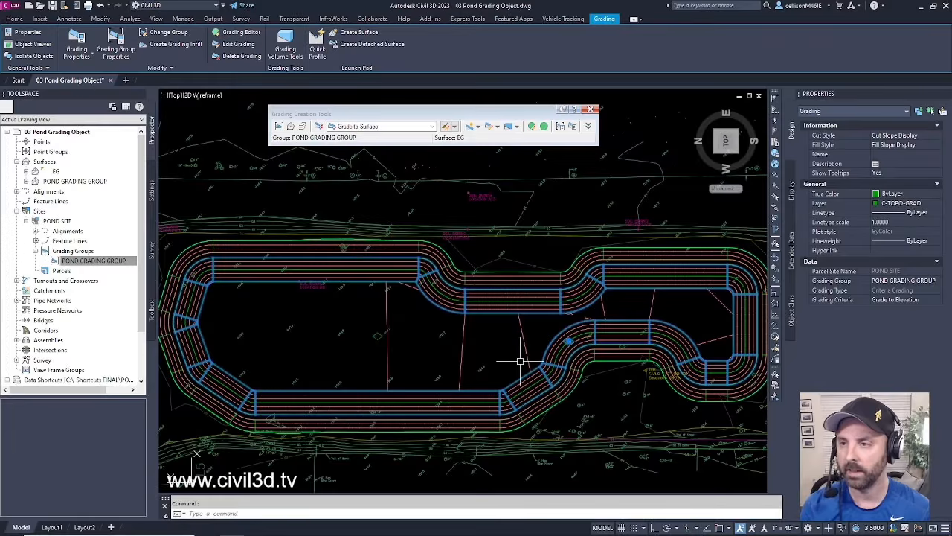
scroll(577, 336, "up", 4)
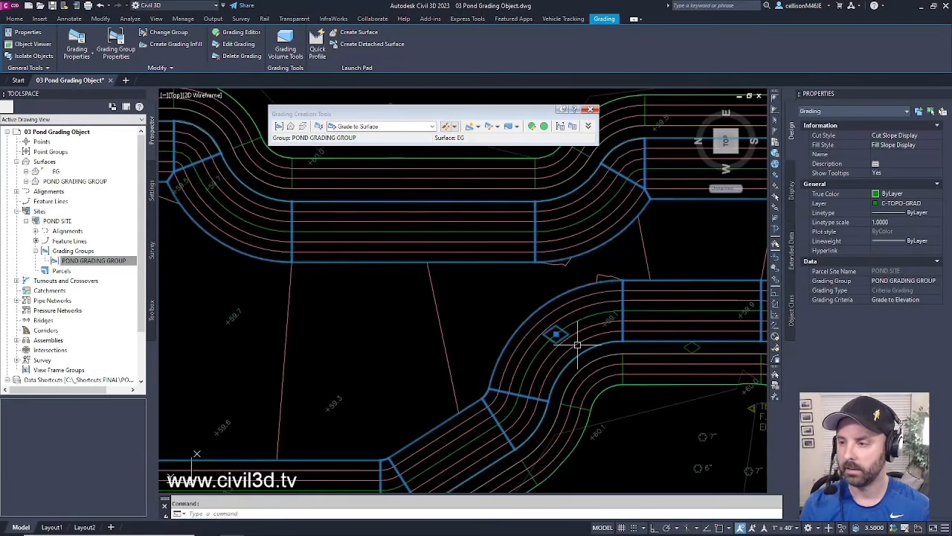
key("Escape")
scroll(567, 335, "down", 5)
left_click(568, 344)
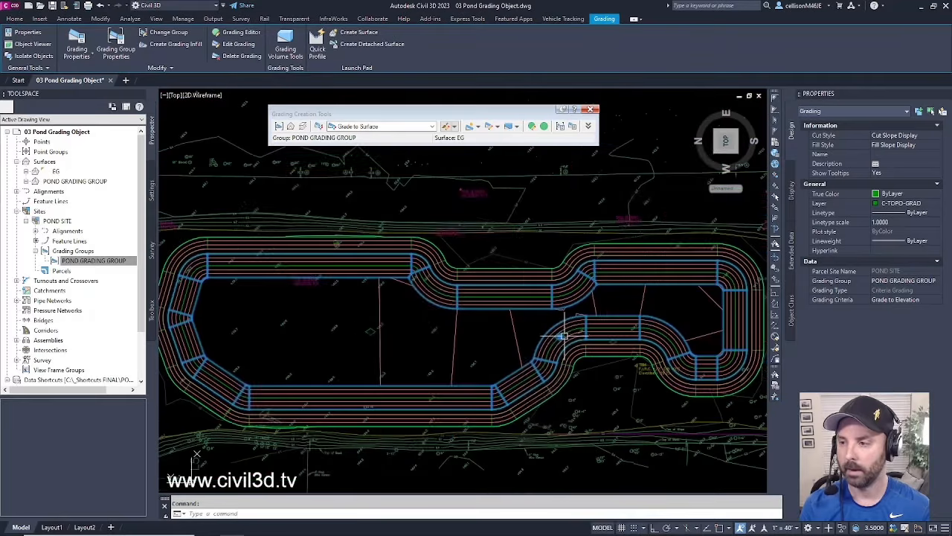
- Edit the grading to target elevation 56.999, keeping 4:1 cut and fill slopes
left_click(238, 45)
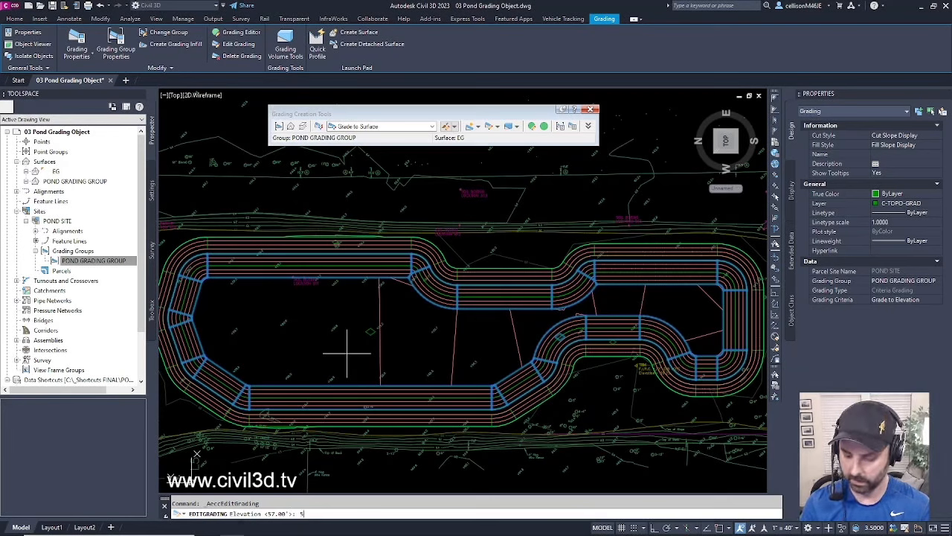
type("56.")
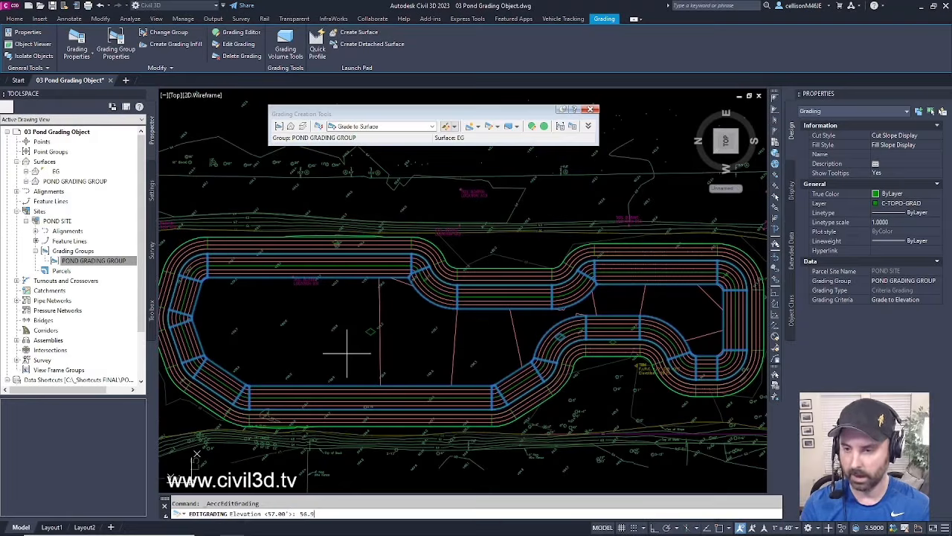
type("99")
key("Return")
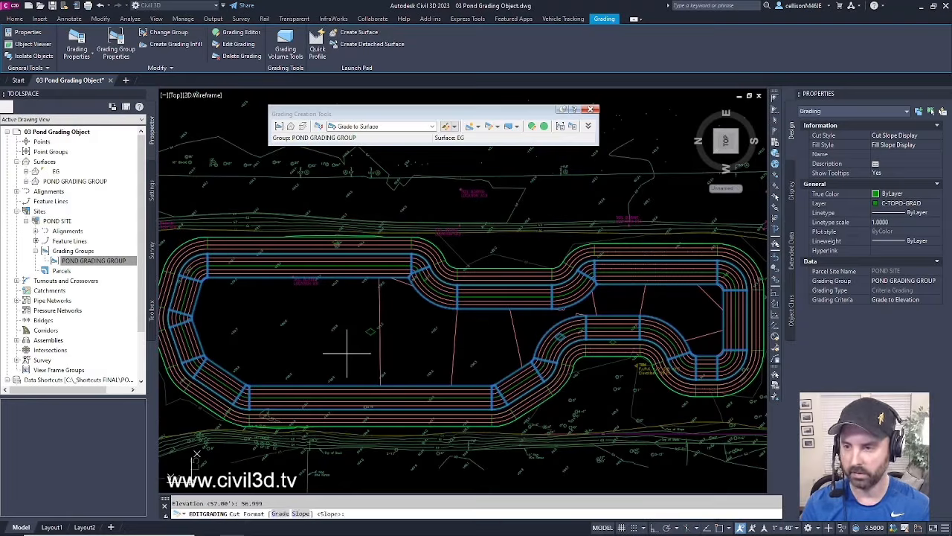
key("Return")
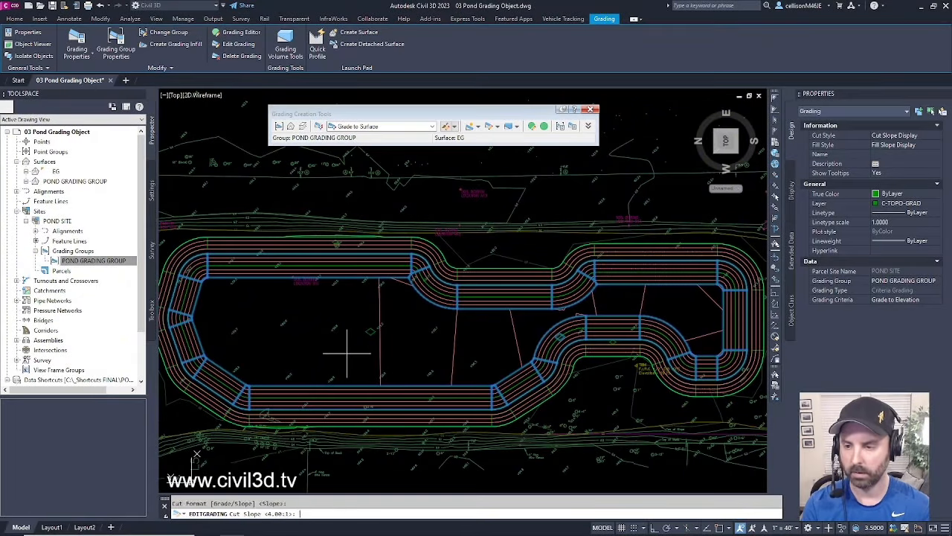
key("Return")
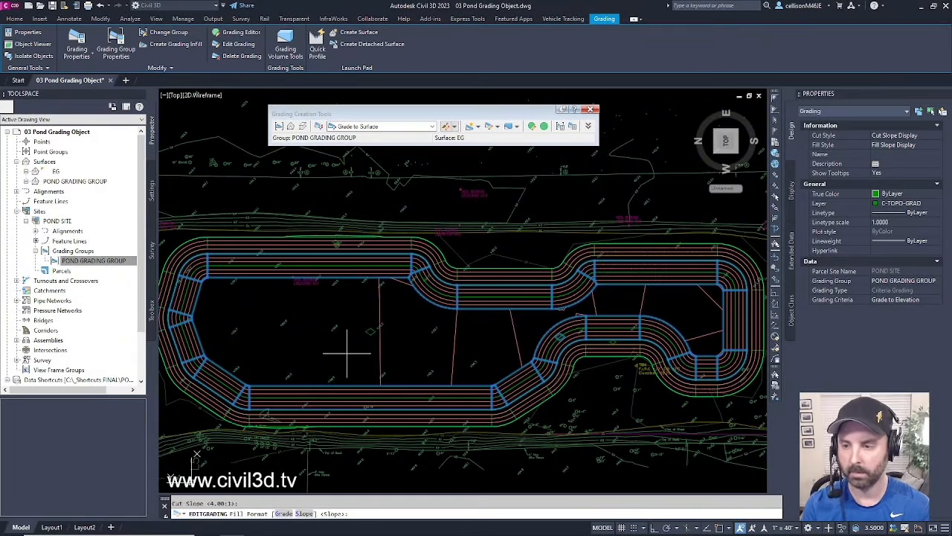
key("Return")
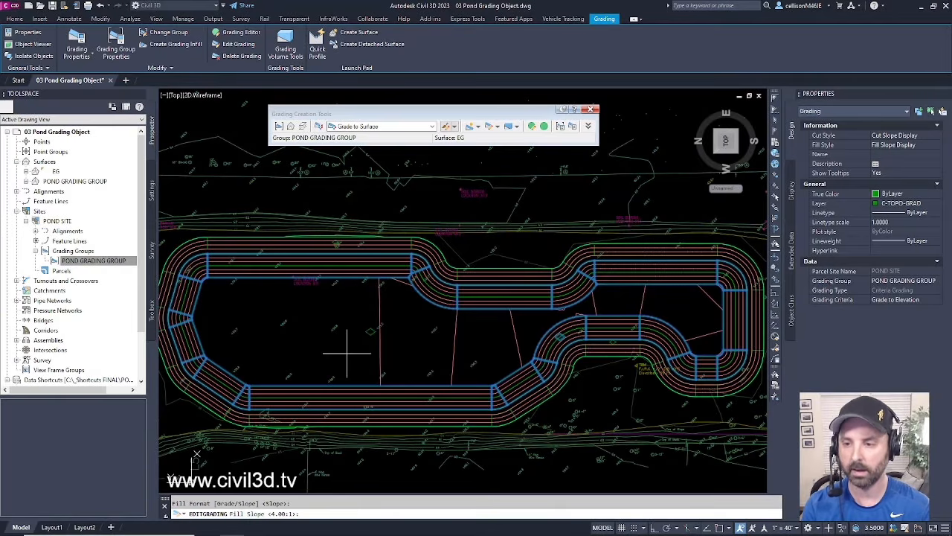
key("Return")
key("Escape")
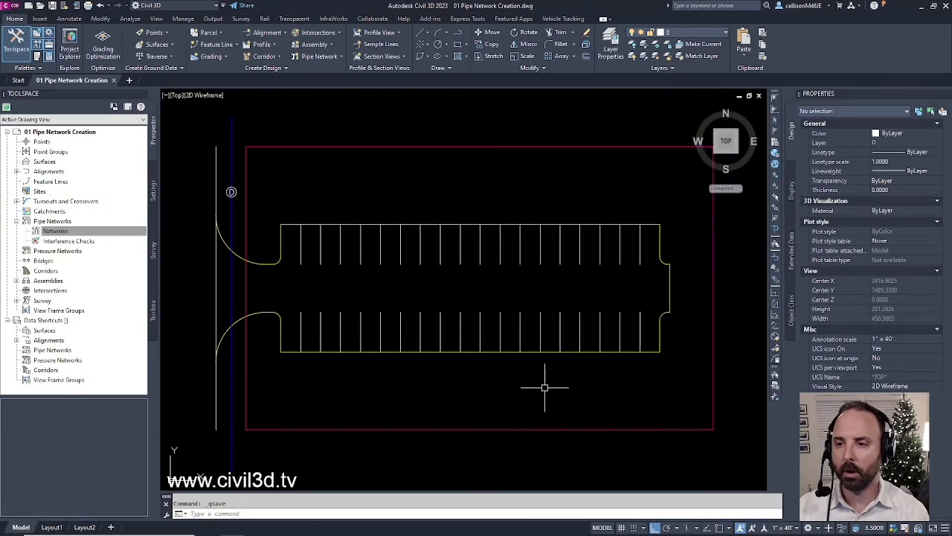
left_click(231, 156)
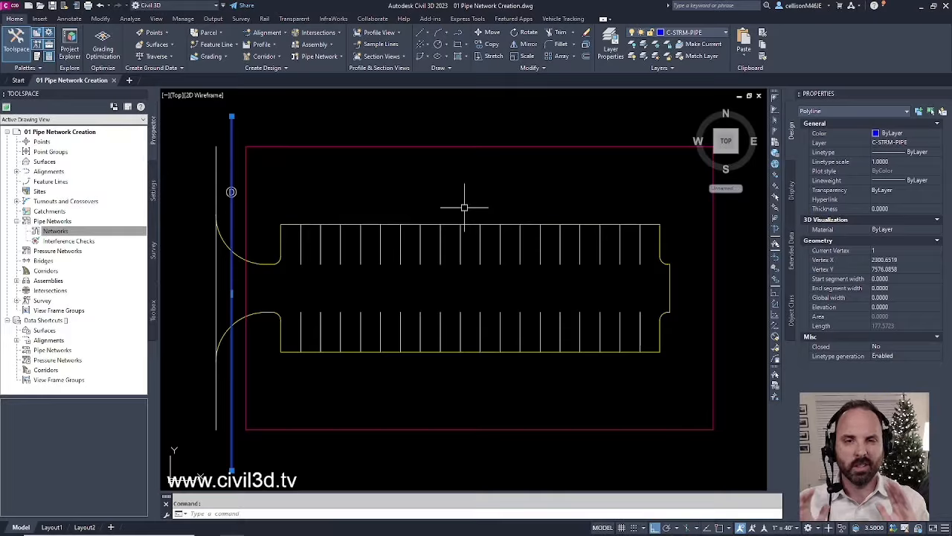
key("Escape")
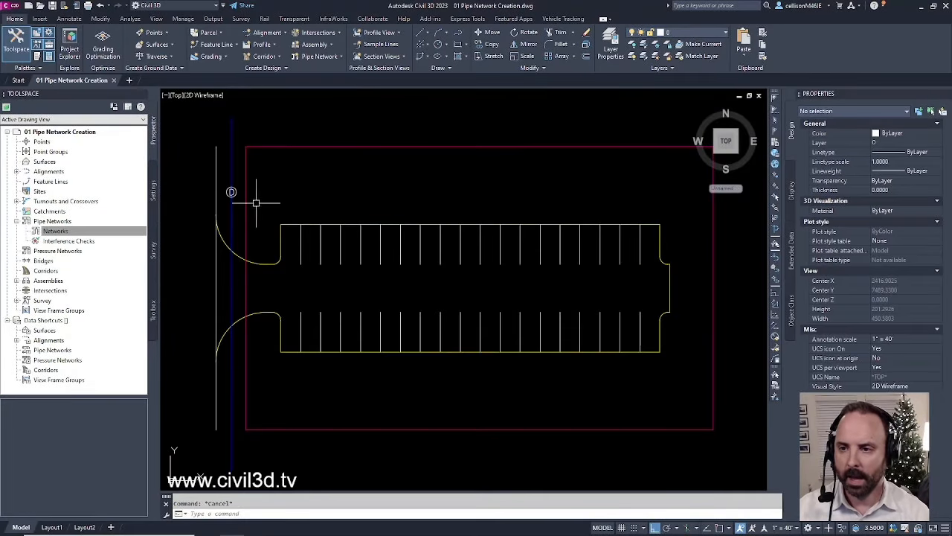
left_click(231, 192)
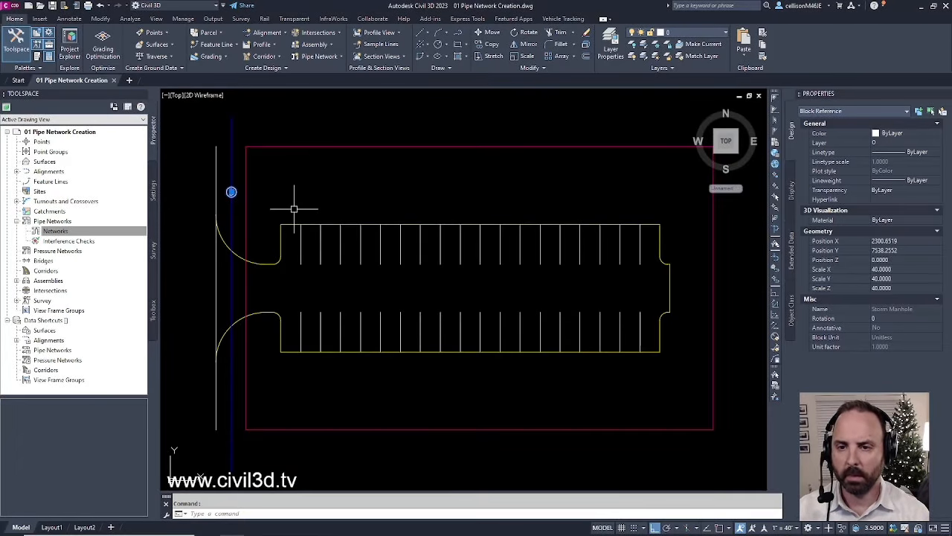
key("Escape")
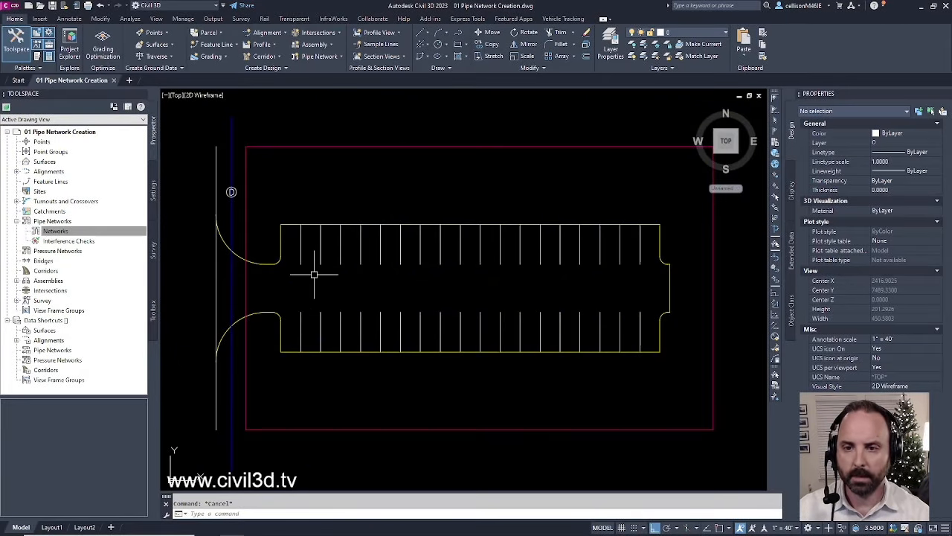
left_click(56, 232)
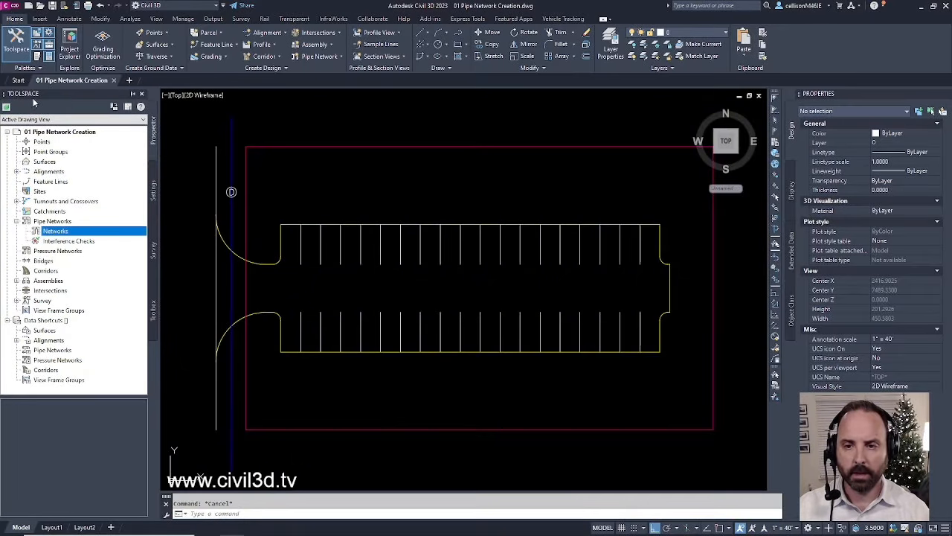
left_click(61, 223)
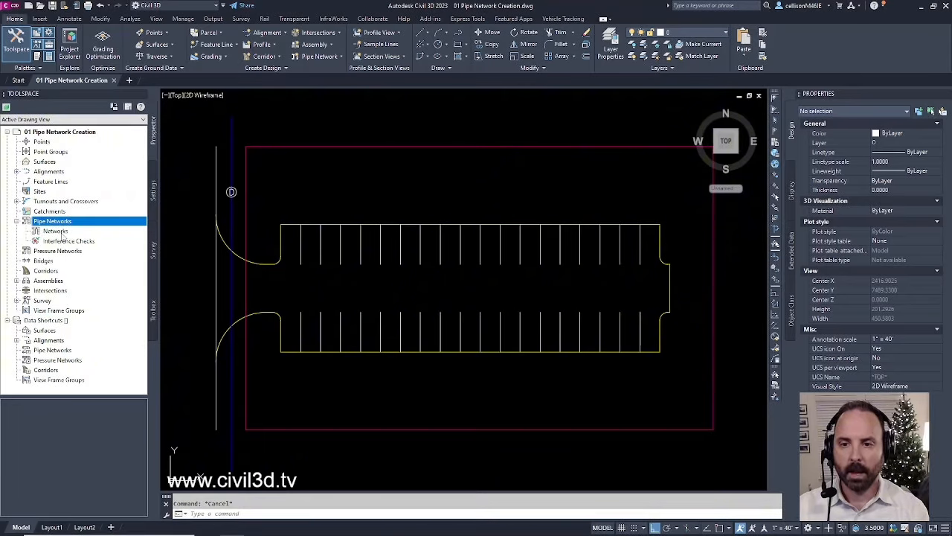
left_click(64, 232)
- Create a pipe network by layout named STORM using the Storm Sewer parts list
right_click(63, 235)
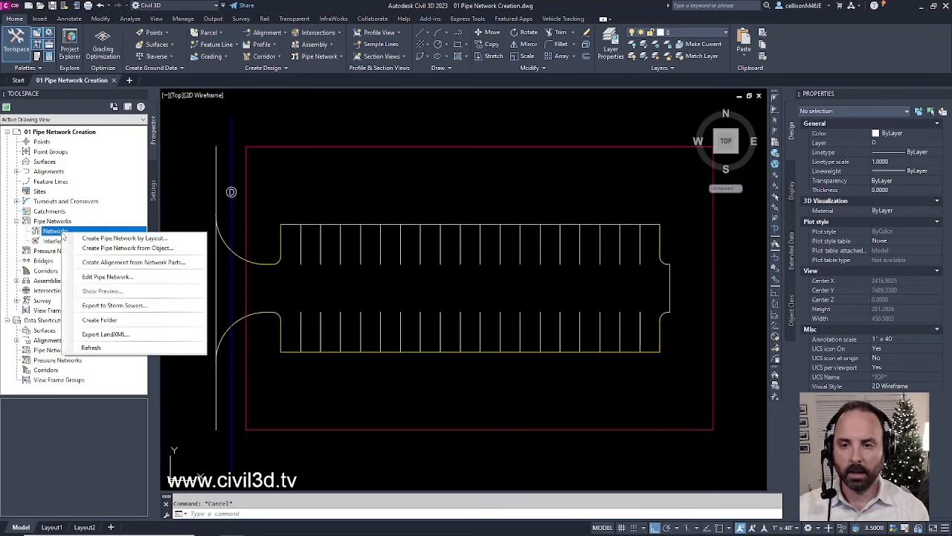
left_click(168, 239)
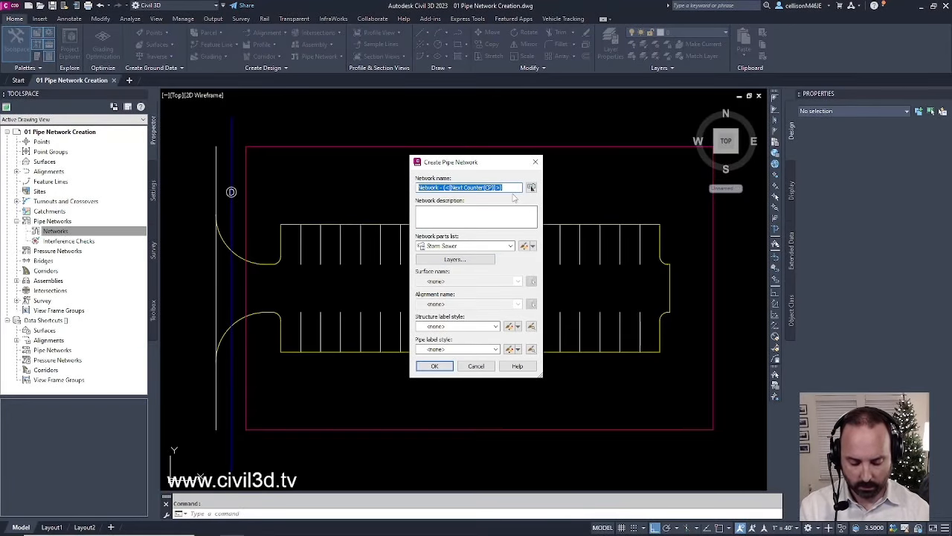
type("S")
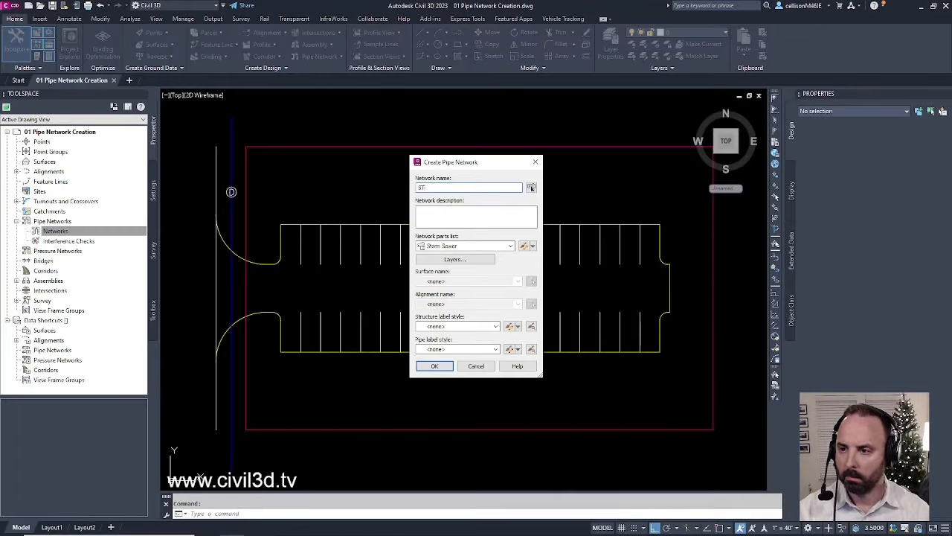
type("TORM")
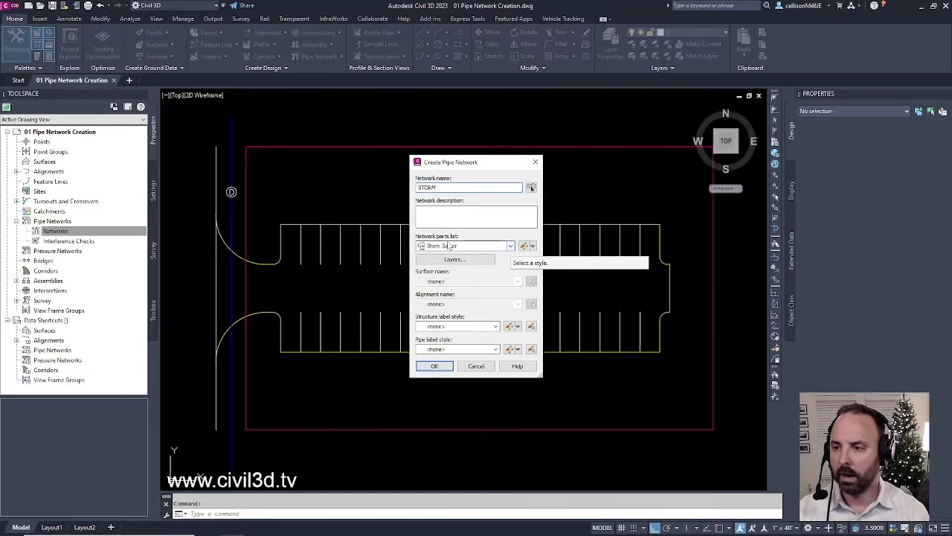
left_click(510, 246)
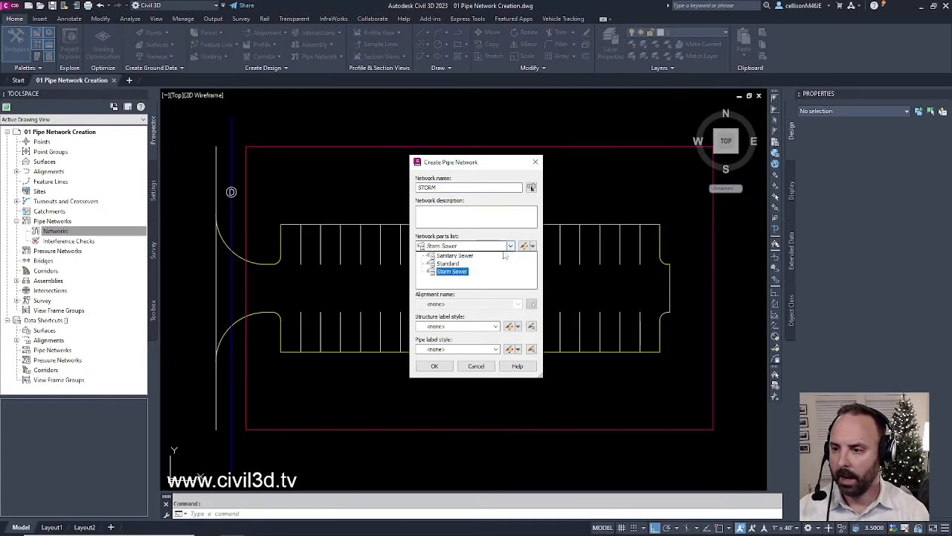
left_click(464, 275)
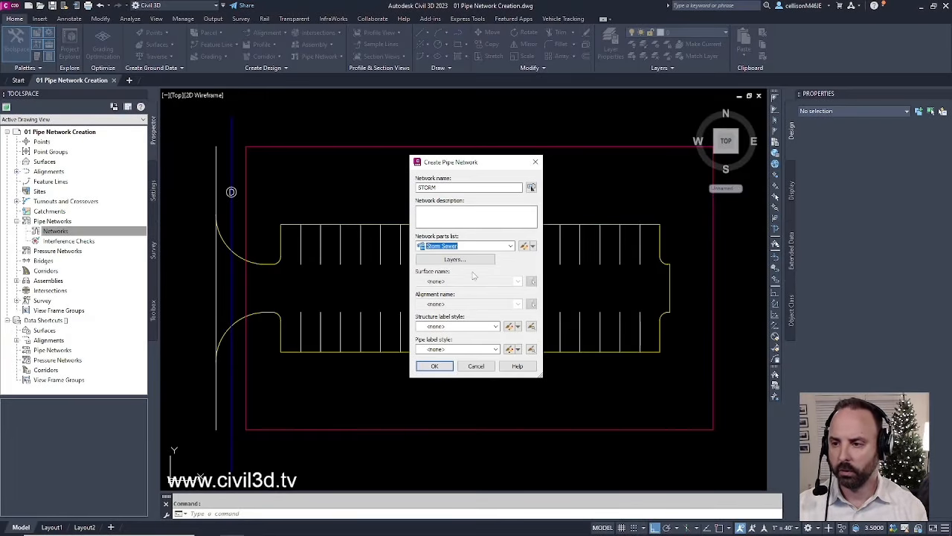
left_click(435, 366)
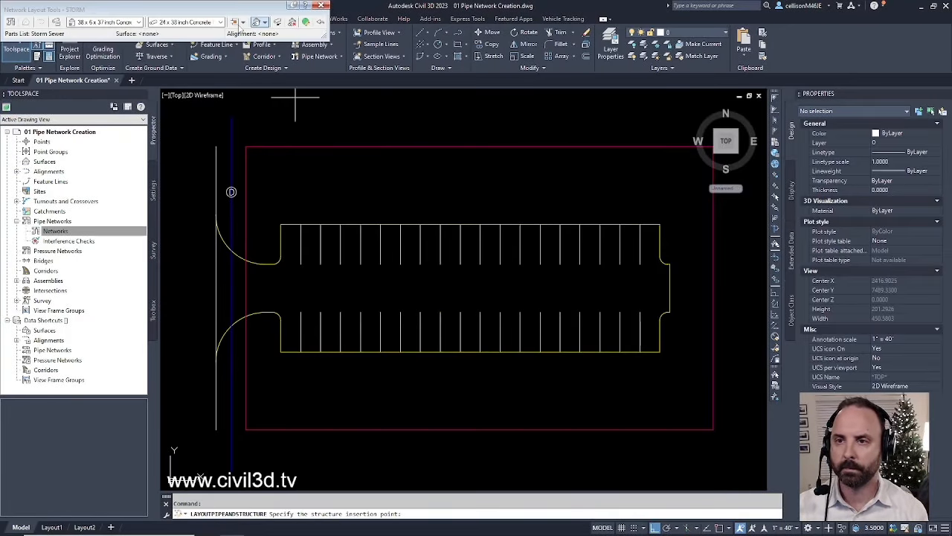
- Reposition the layout toolbar and confirm Storm Sewer as the network's parts list
mouse_move(232, 6)
left_mouse_down()
mouse_move(308, 73)
mouse_move(475, 112)
left_mouse_up()
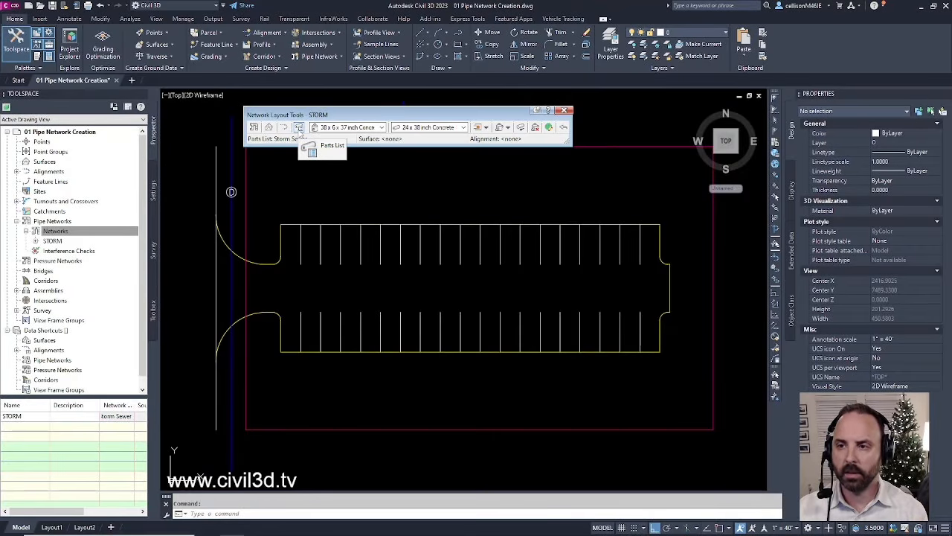
left_click(299, 127)
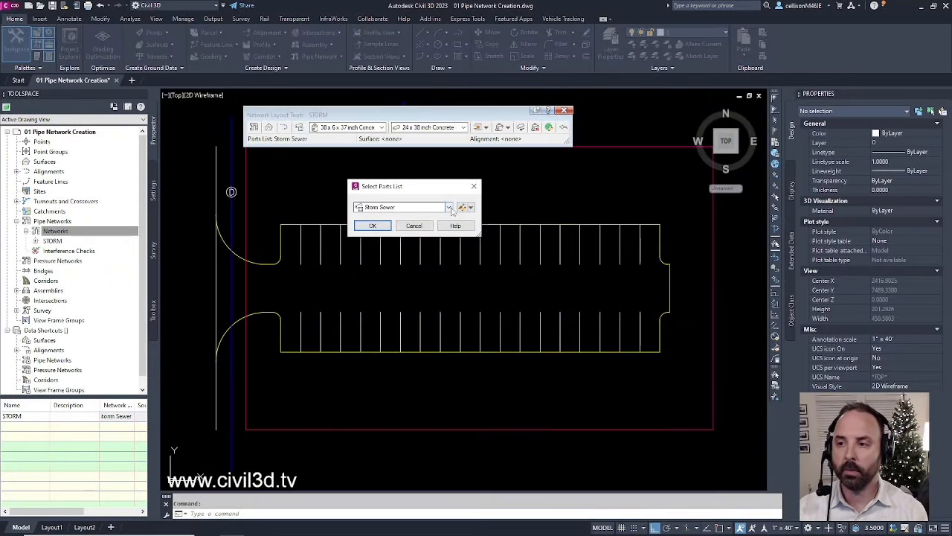
left_click(449, 207)
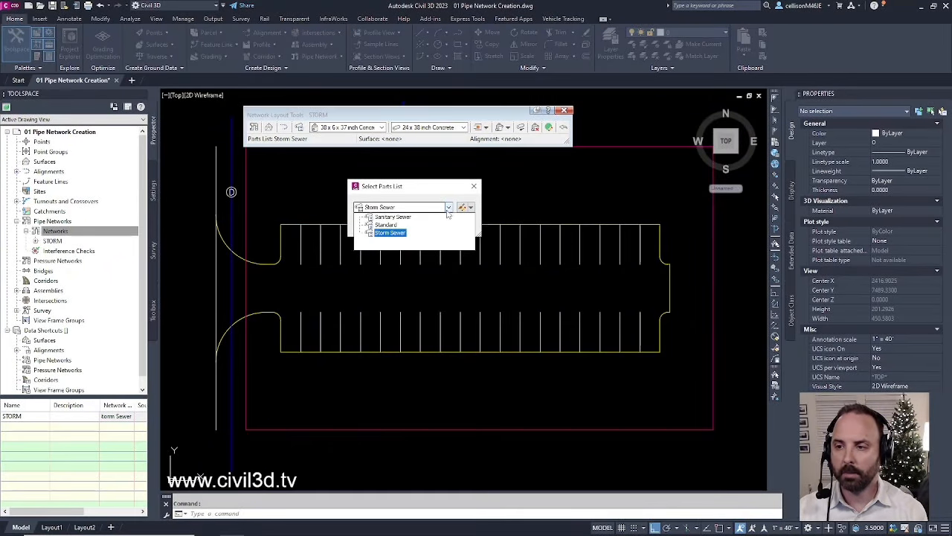
left_click(392, 234)
left_click(379, 229)
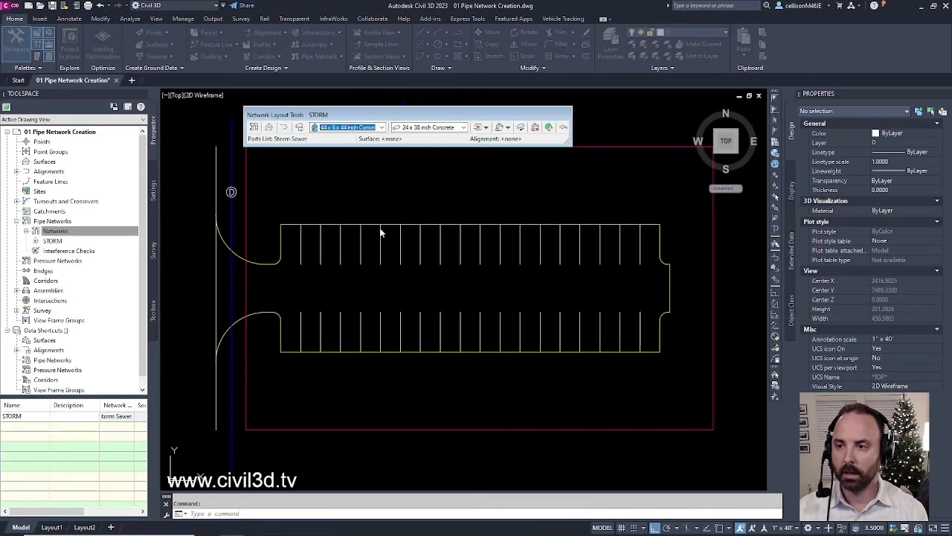
- Pick the 24 x 24 inch Rectangular Structure from the Rectangular Junction Structure NF family
left_click(382, 128)
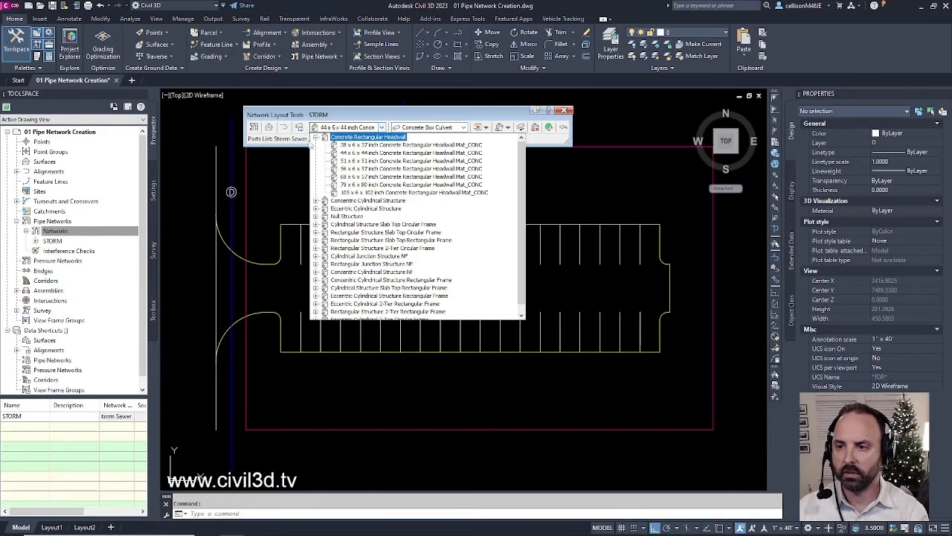
left_click(316, 201)
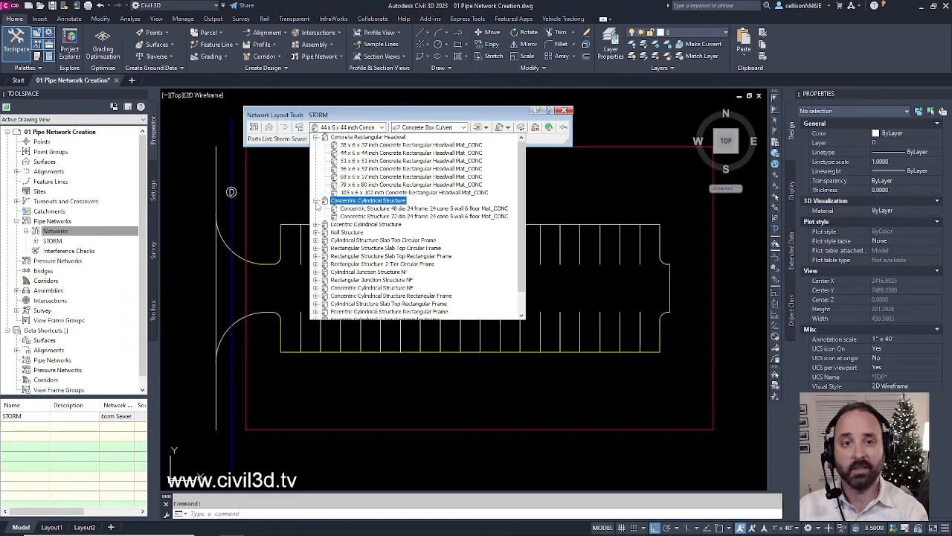
left_click(315, 224)
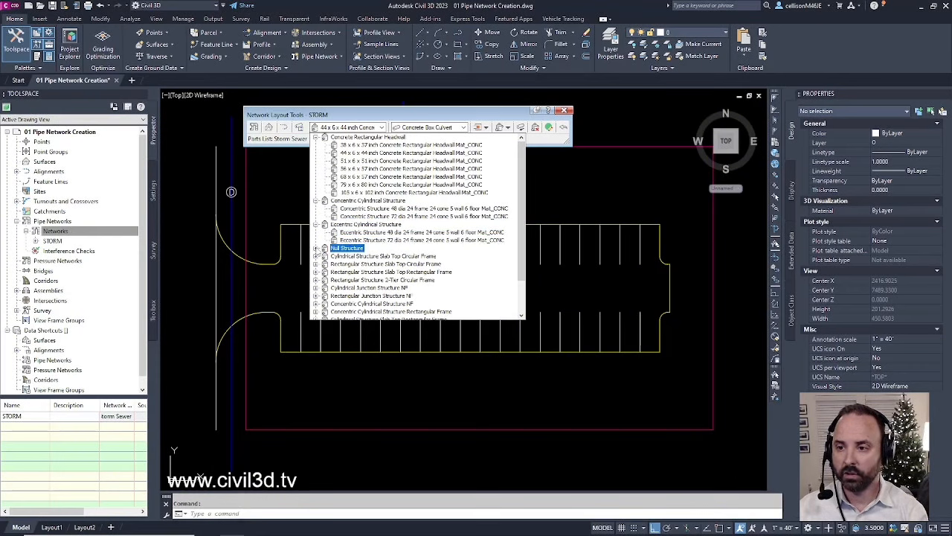
left_click(316, 248)
left_click(315, 264)
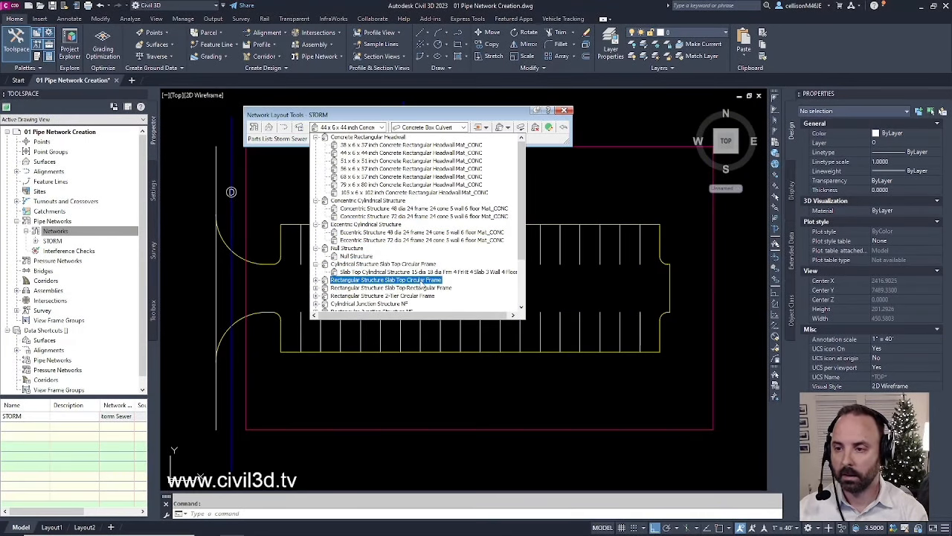
scroll(434, 232, "down", 1)
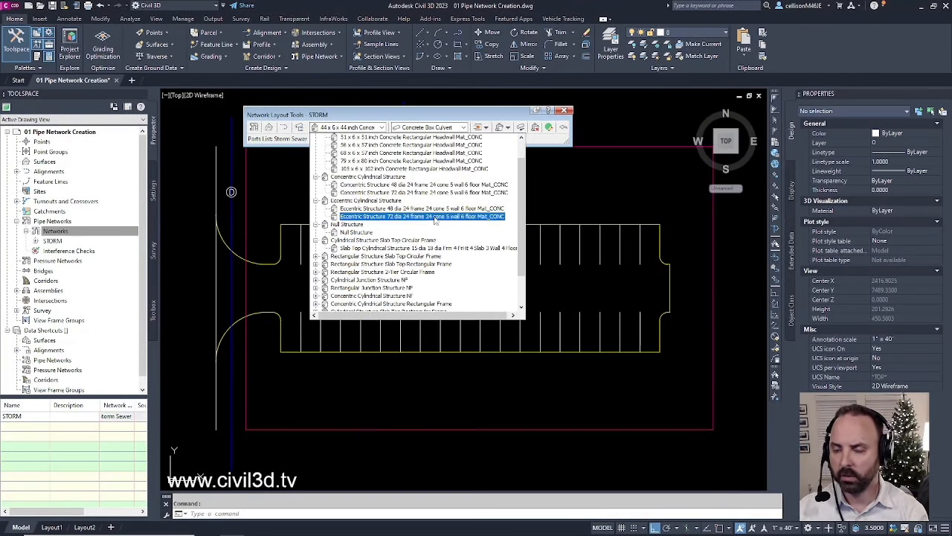
scroll(437, 227, "down", 1)
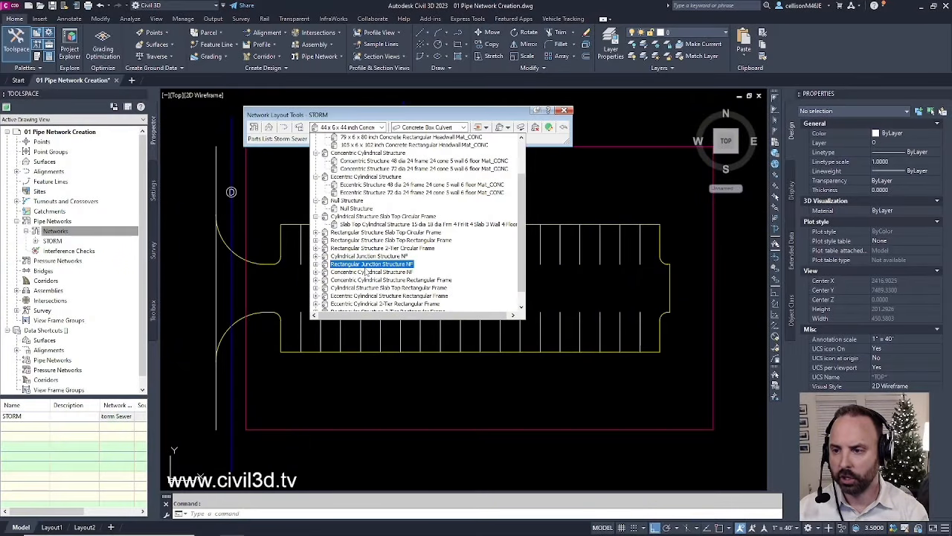
left_click(315, 264)
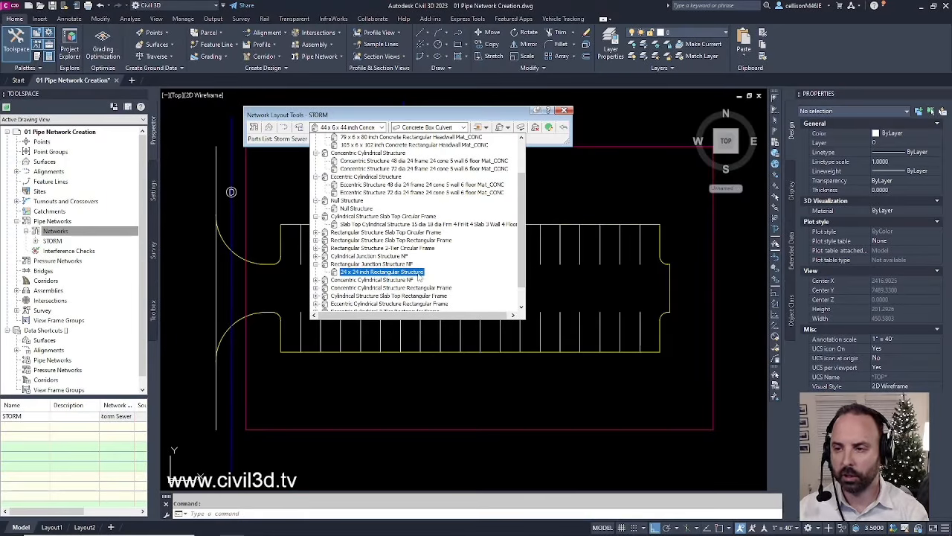
left_click(419, 273)
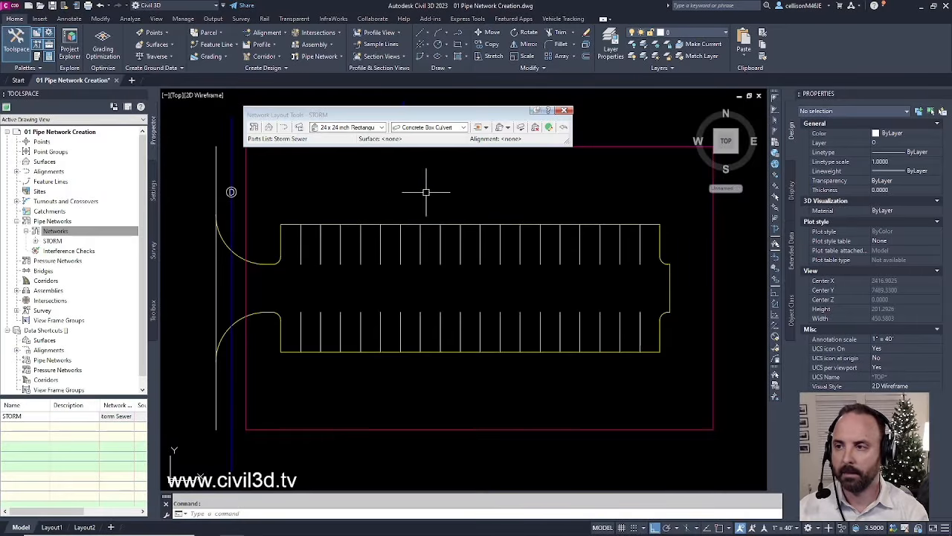
- Place a structure only at the parking lot's top-left curb corner
left_click(508, 128)
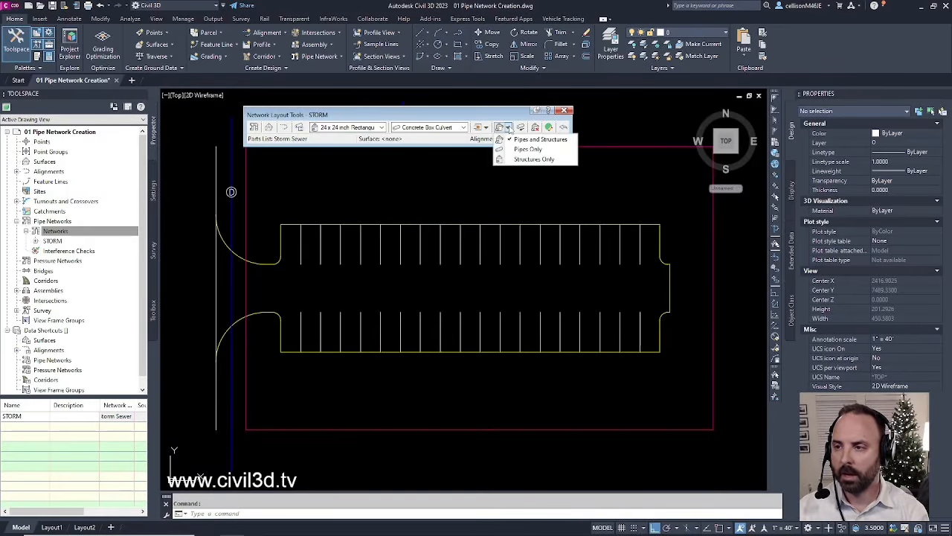
left_click(548, 160)
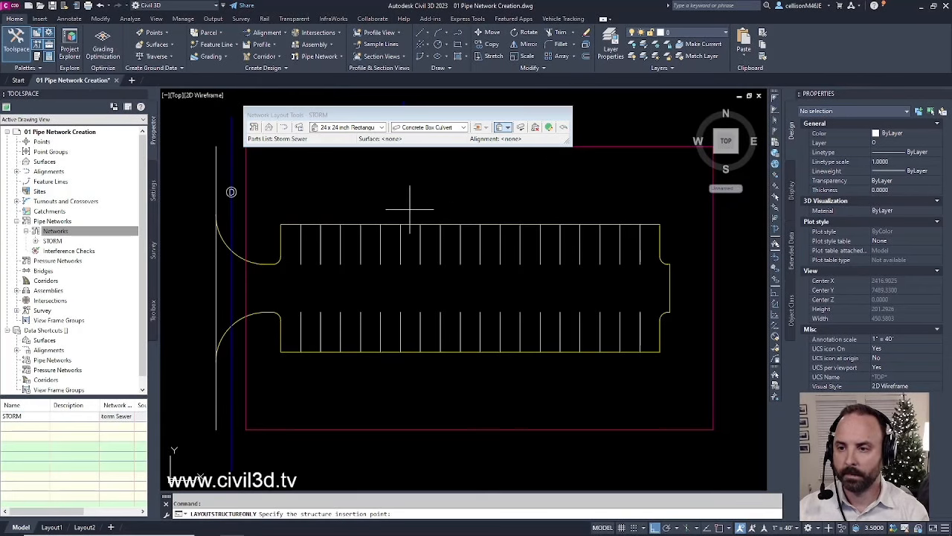
scroll(286, 256, "up", 4)
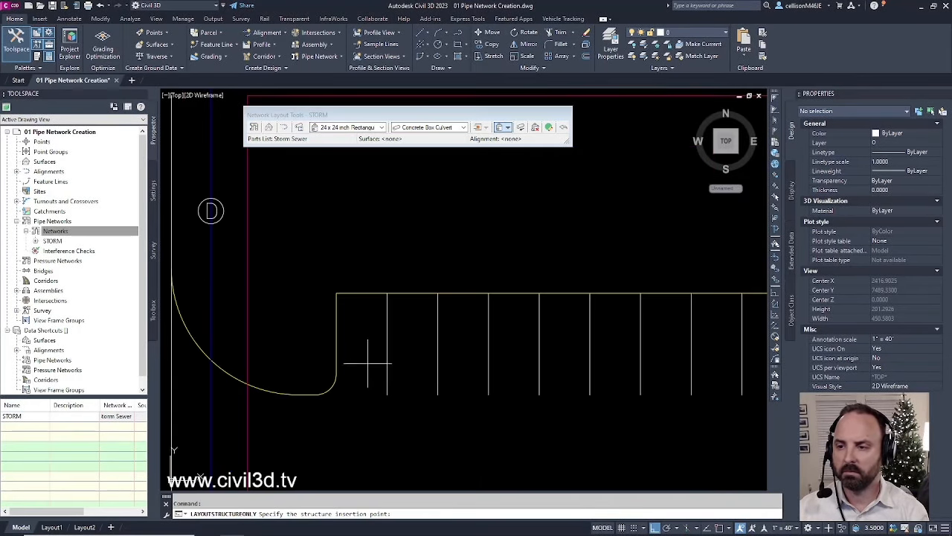
left_click(342, 272)
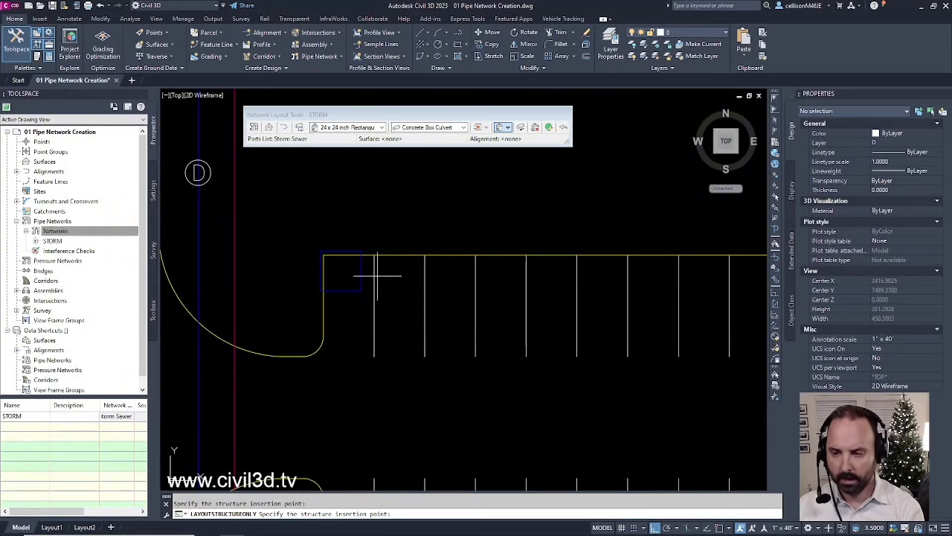
key("Escape")
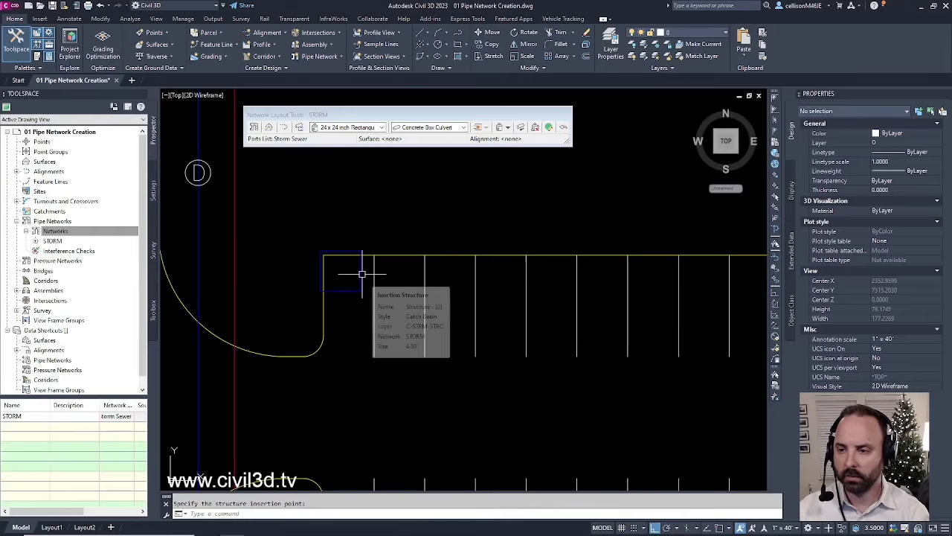
- Inspect the placed catch basin and the yellow curb line, then close the layout tools
left_click(358, 272)
scroll(350, 287, "up", 6)
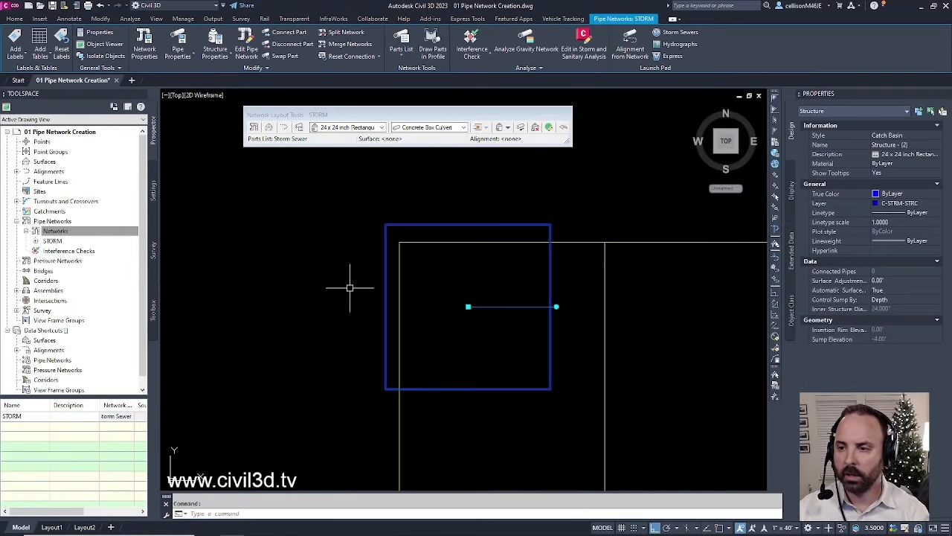
mouse_move(350, 288)
middle_mouse_down()
mouse_move(332, 272)
mouse_move(317, 276)
middle_mouse_up()
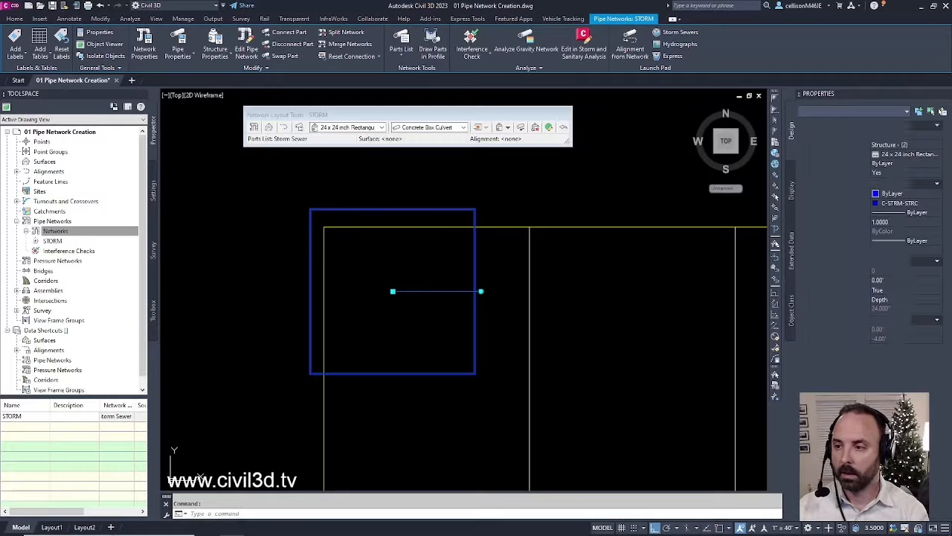
key("Escape")
left_click(508, 227)
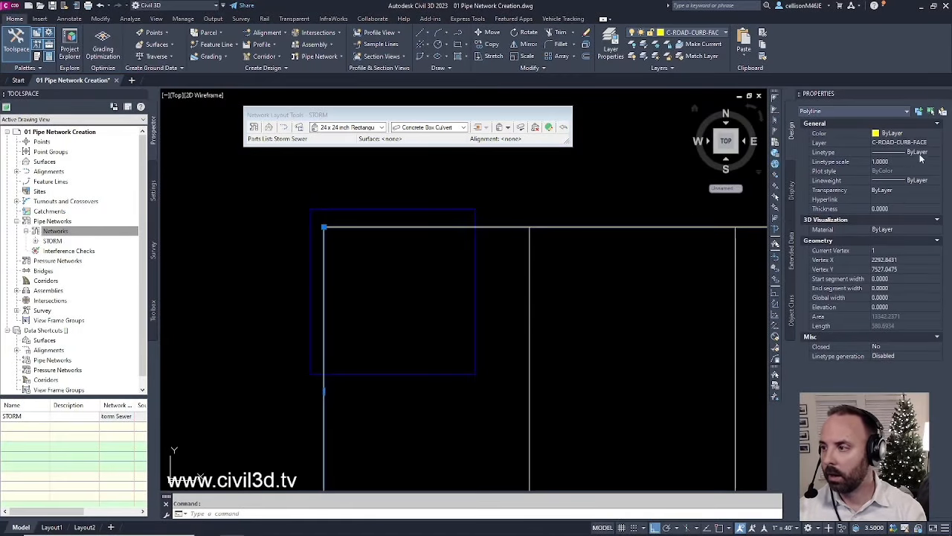
key("Escape")
scroll(451, 305, "down", 4)
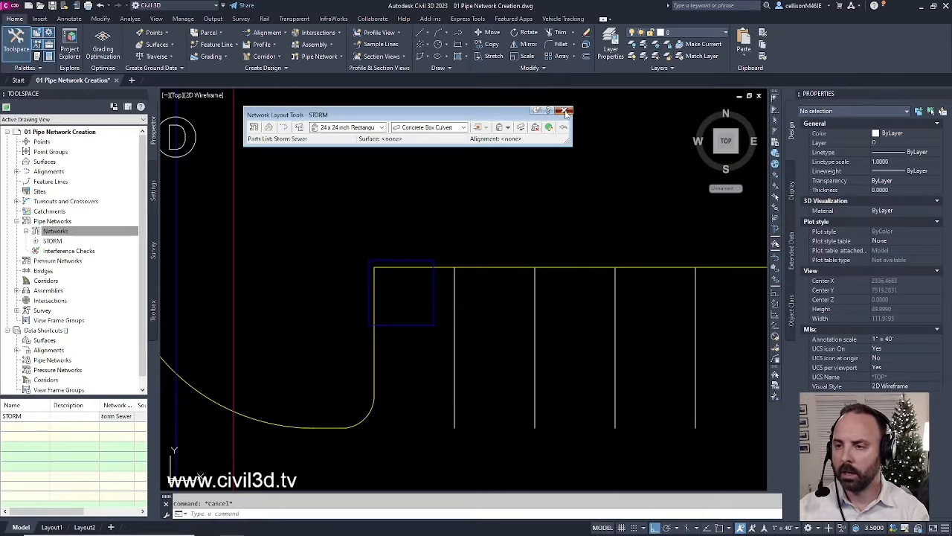
left_click(565, 112)
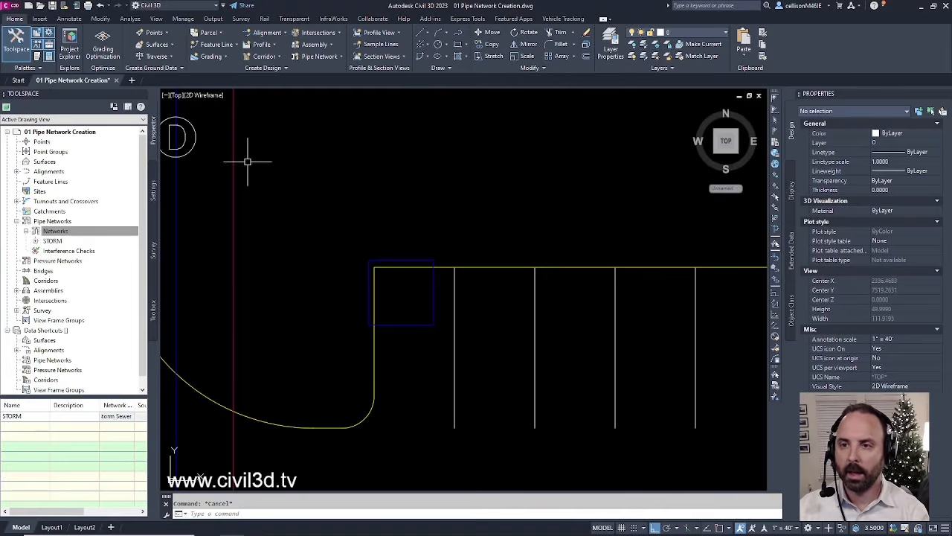
- Switch to SW Isometric and zoom in on the catch basin box beside the curb
left_click(178, 95)
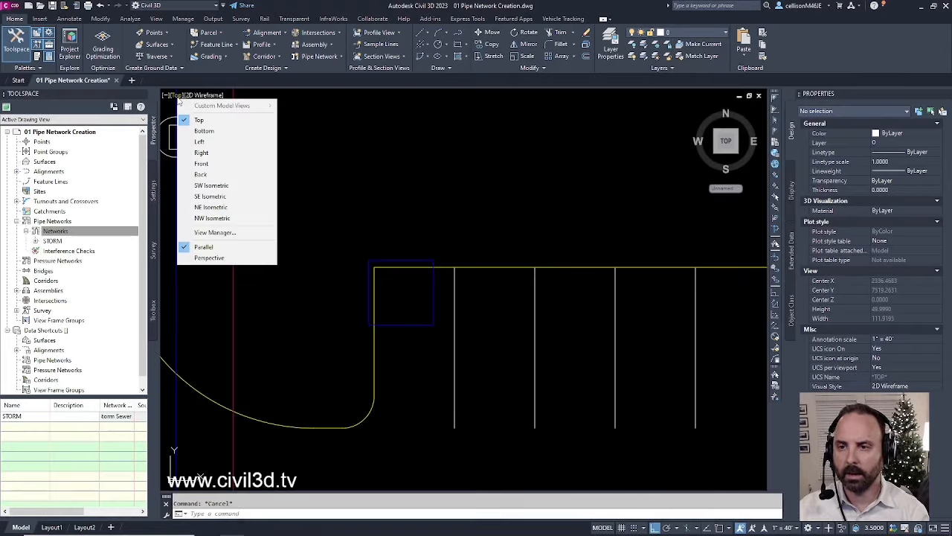
left_click(230, 188)
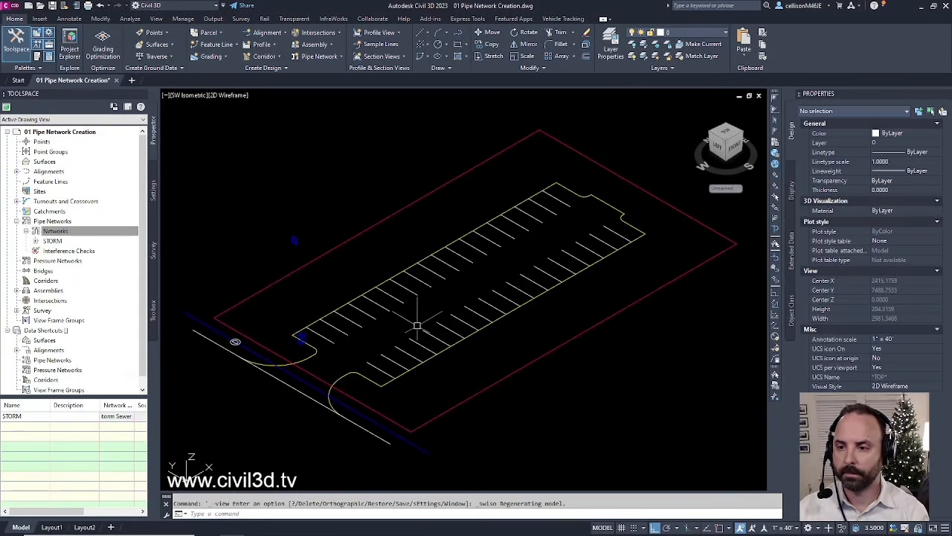
scroll(292, 364, "up", 8)
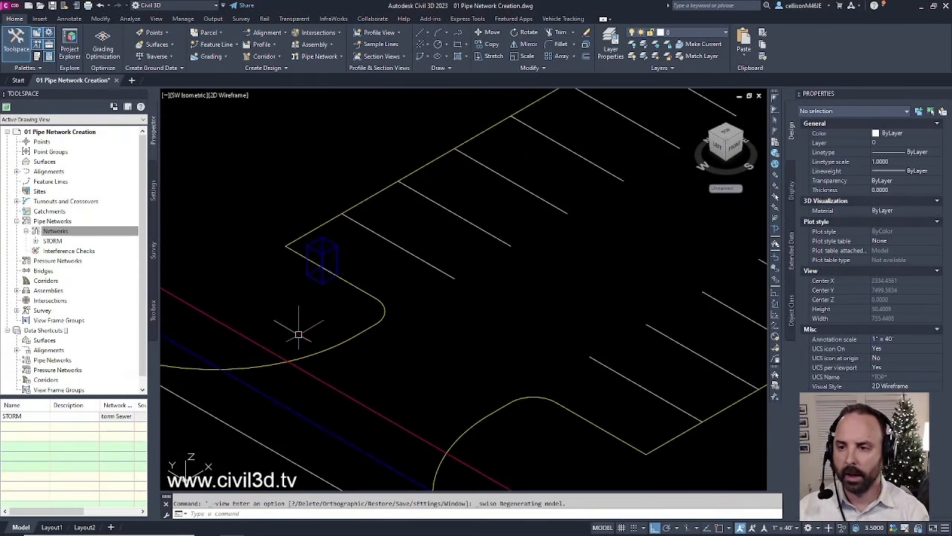
middle_click_drag(308, 293, 329, 333)
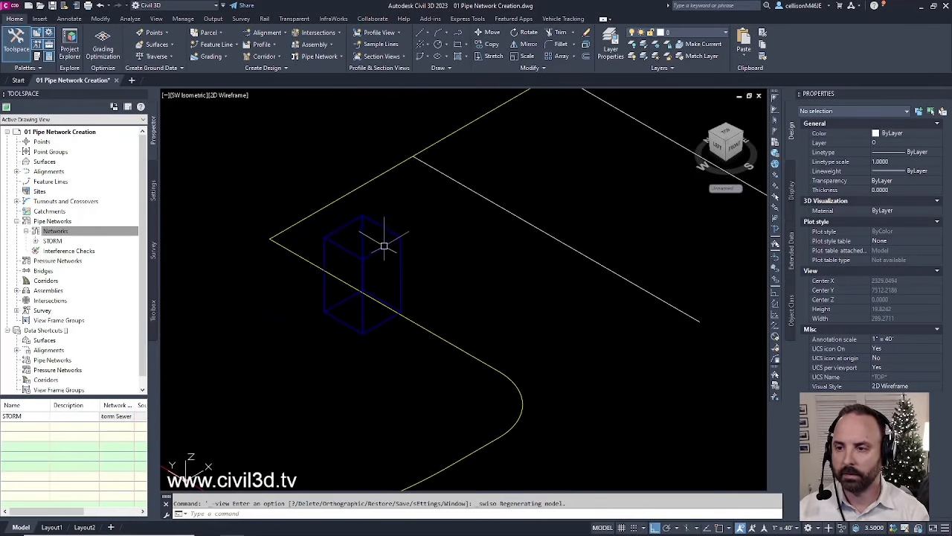
left_click(372, 231)
middle_click_drag(436, 292, 465, 308)
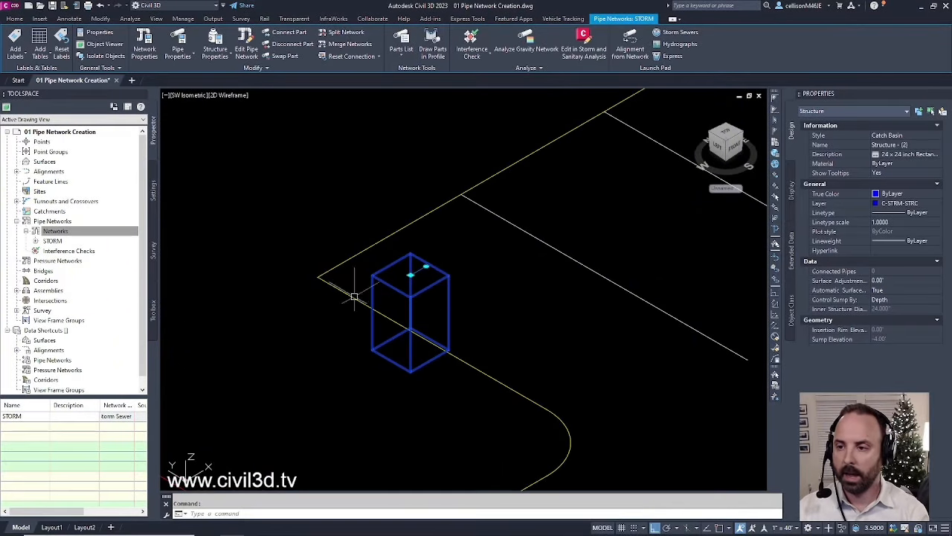
scroll(353, 299, "up", 4)
middle_click_drag(353, 301, 409, 300)
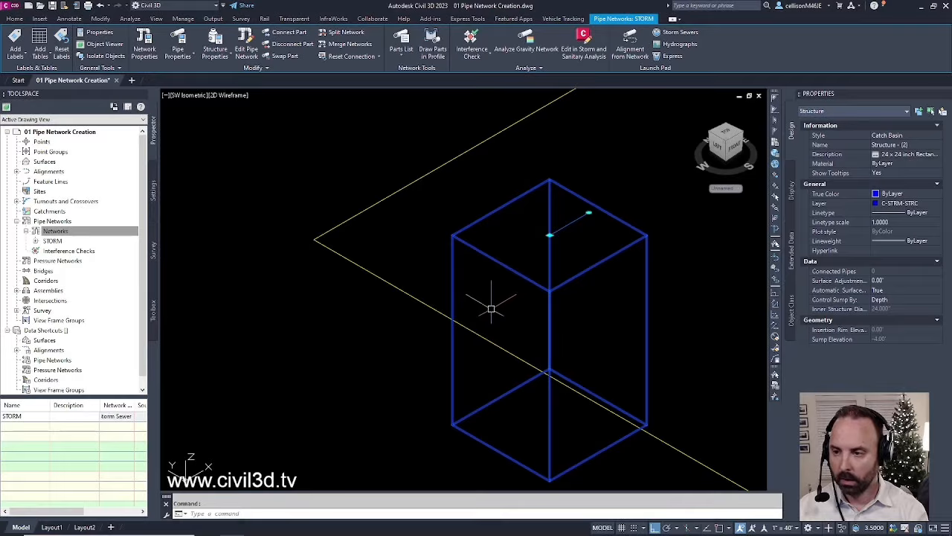
- Move the catch basin so its corner snaps exactly onto the endpoint of the yellow curb line
key("Escape")
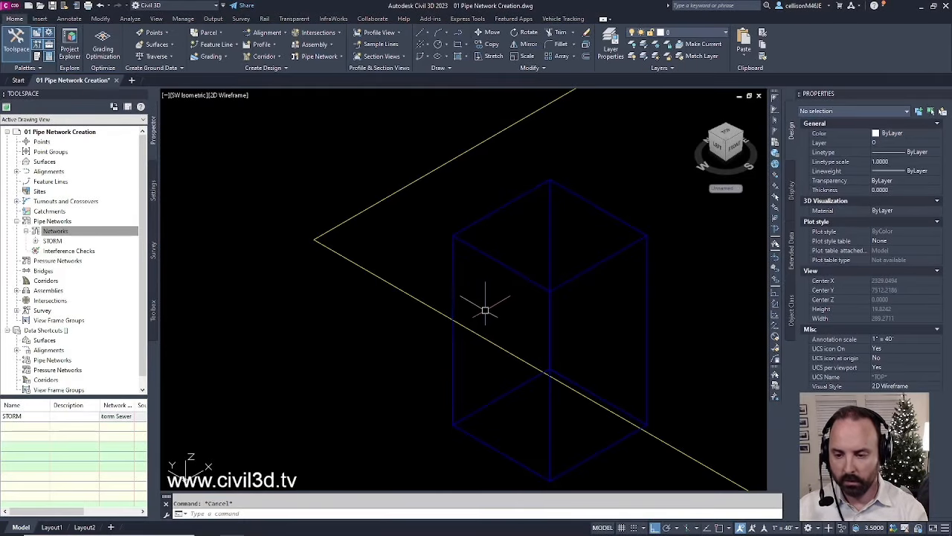
type("M")
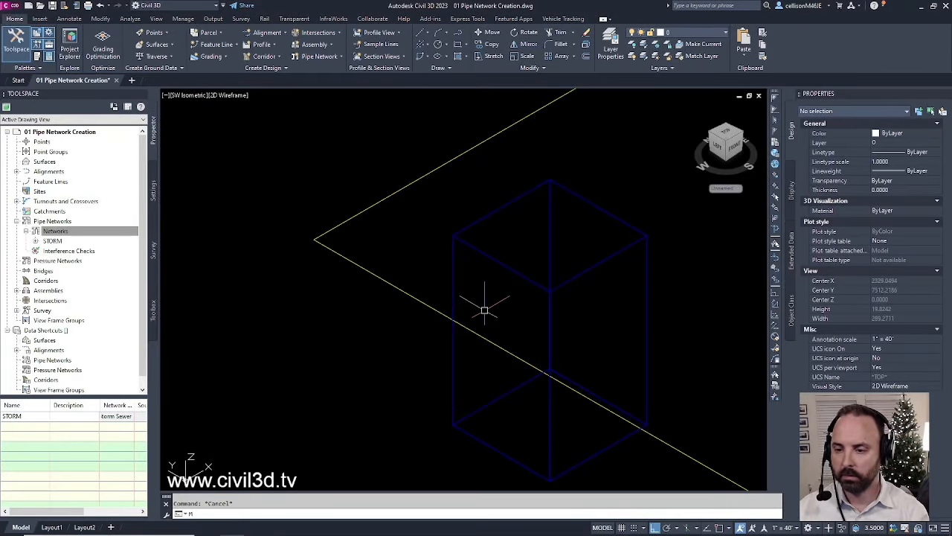
key("Return")
left_click(477, 250)
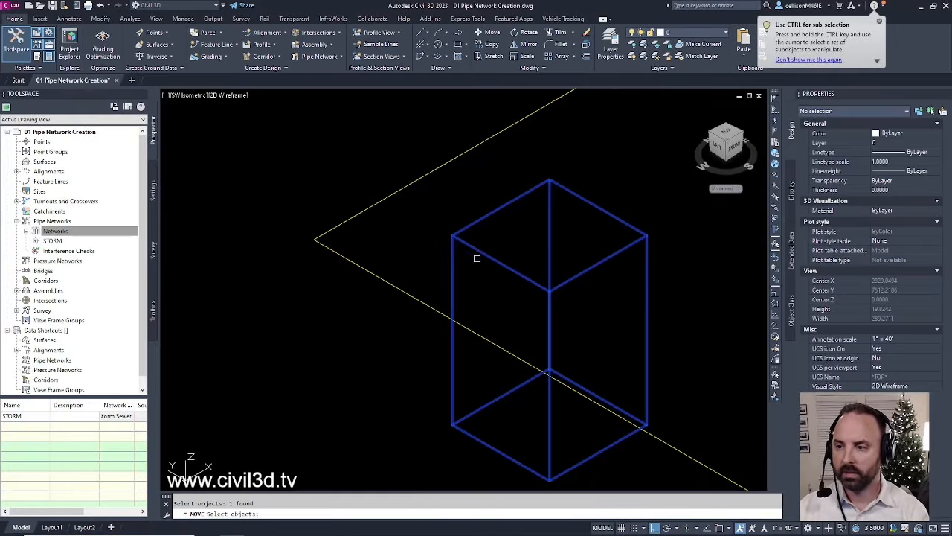
key("Return")
type("end")
key("Return")
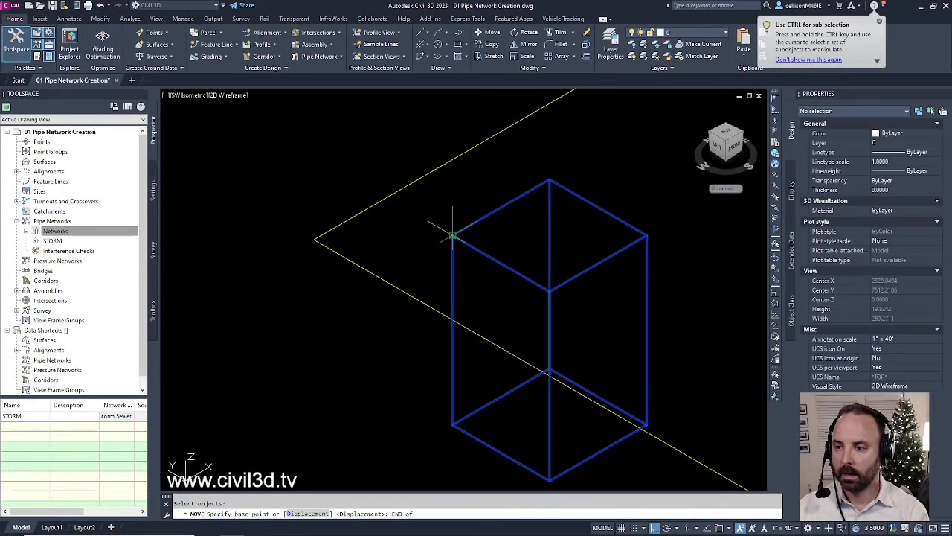
left_click(452, 235)
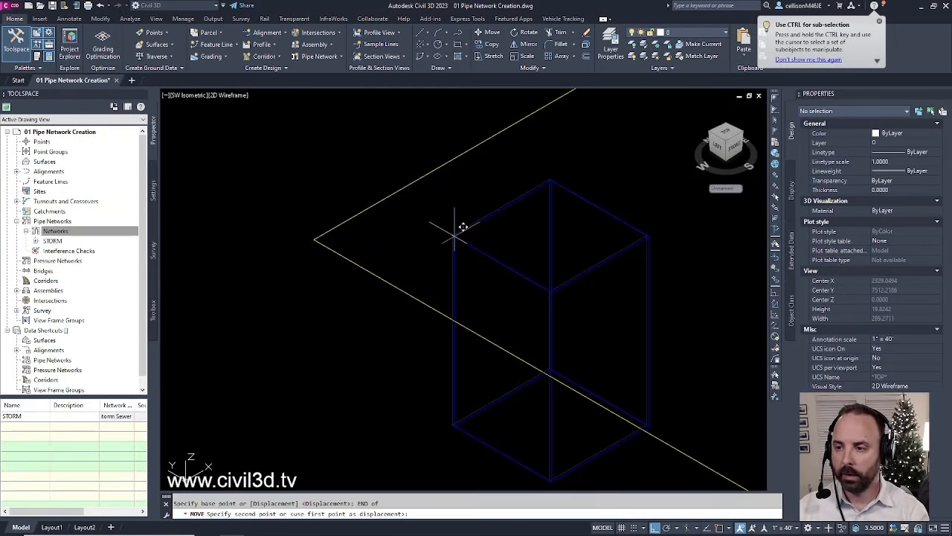
type("end")
key("Return")
left_click(312, 240)
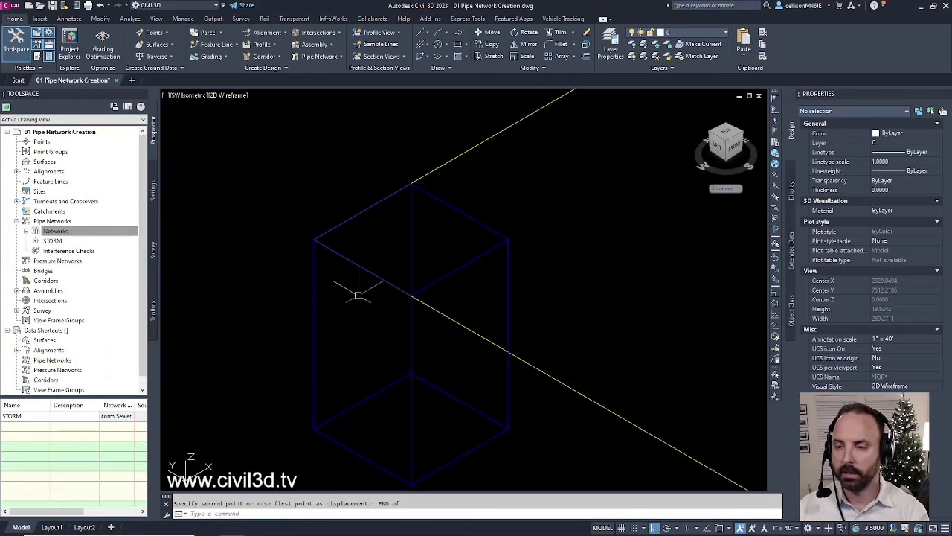
- Select the curb line to check the placement, then pan the view to the left
left_click(429, 172)
key("Escape")
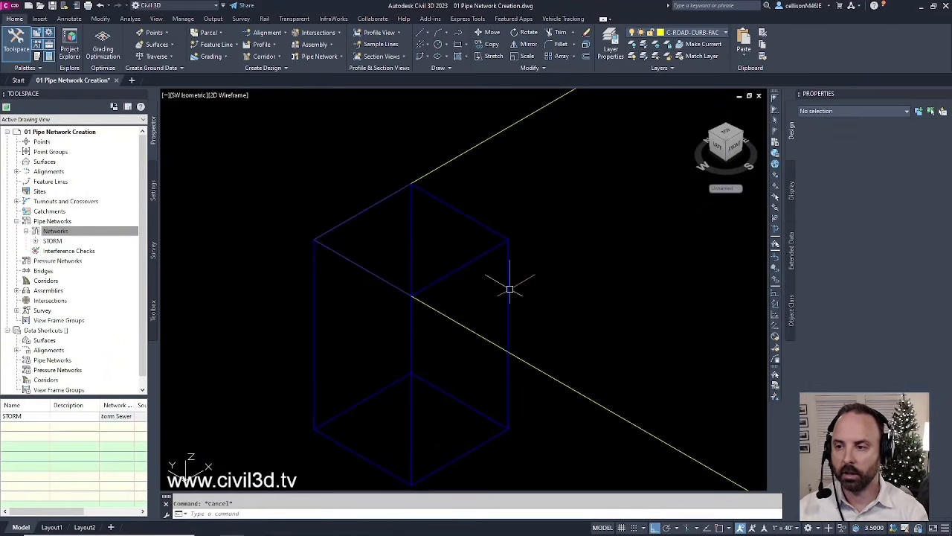
scroll(503, 296, "down", 3)
mouse_move(502, 289)
middle_mouse_down()
mouse_move(454, 316)
mouse_move(430, 305)
middle_mouse_up()
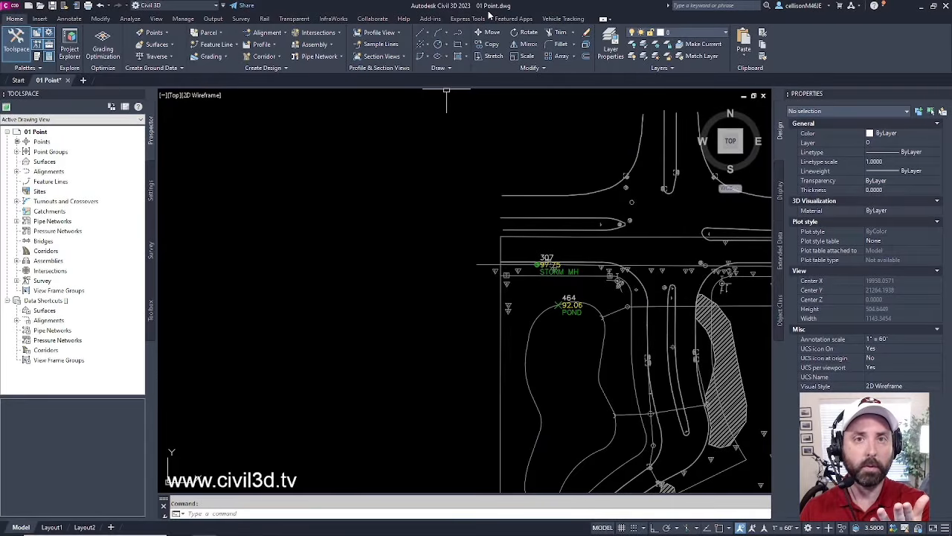
- Zoom out over the whole site, then zoom and pan to points 307 STORM MH and 464 POND
scroll(425, 272, "down", 6)
middle_click_drag(425, 274, 442, 293)
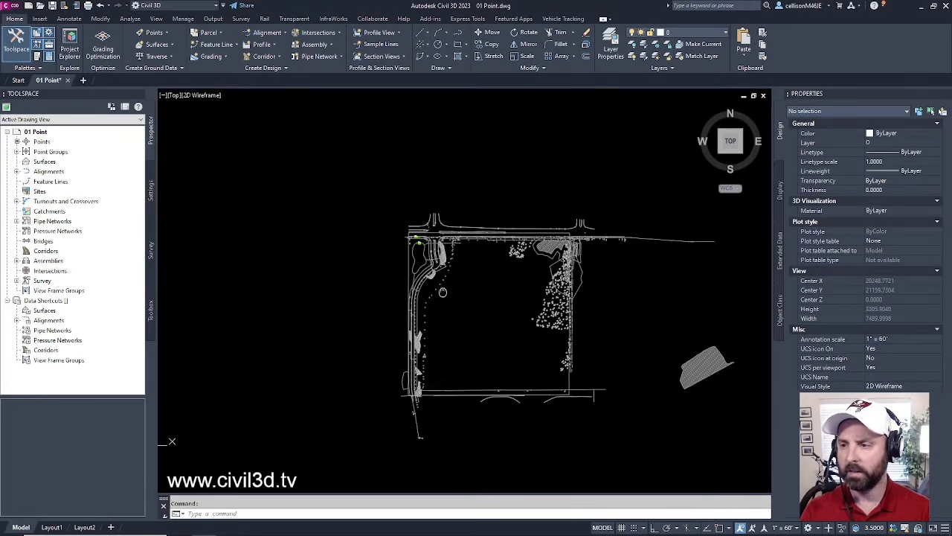
scroll(440, 289, "up", 3)
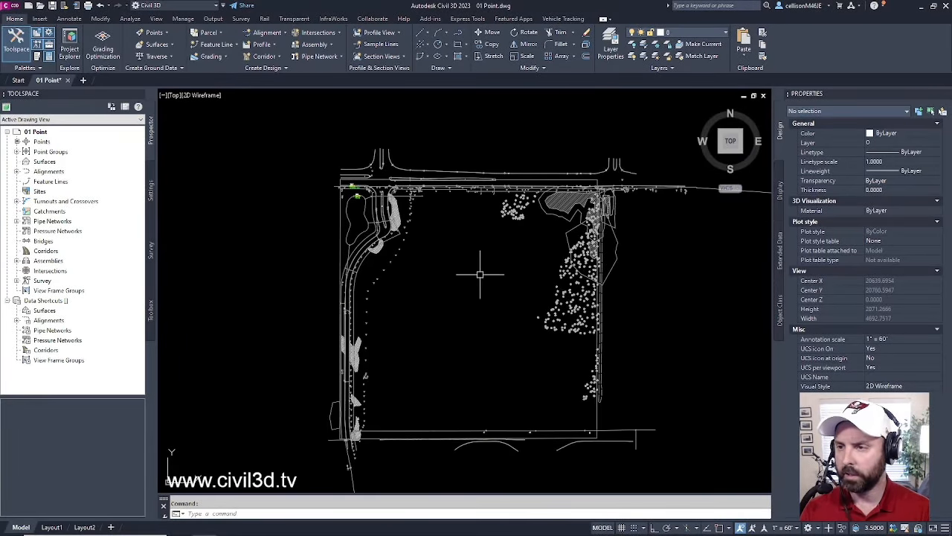
scroll(417, 190, "up", 6)
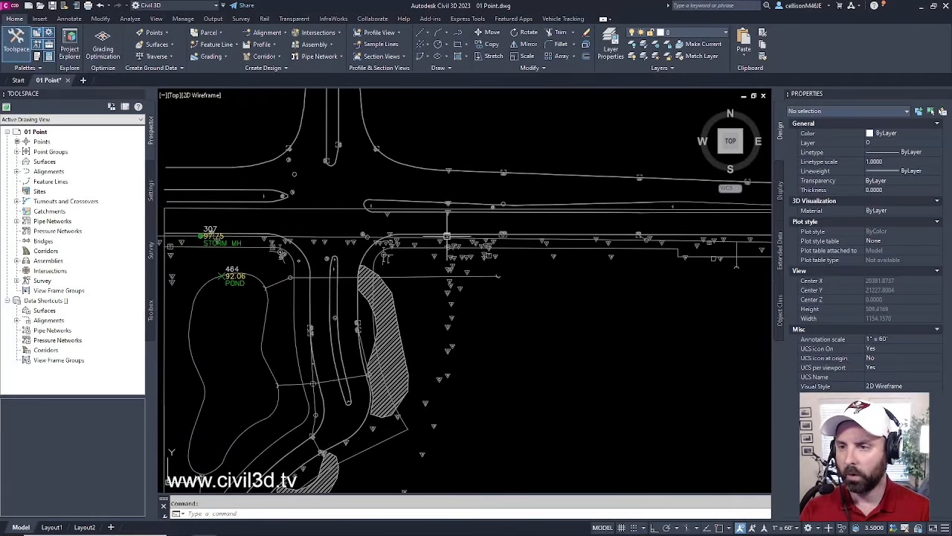
middle_click_drag(390, 257, 497, 255)
scroll(403, 267, "up", 4)
middle_click_drag(360, 262, 602, 264)
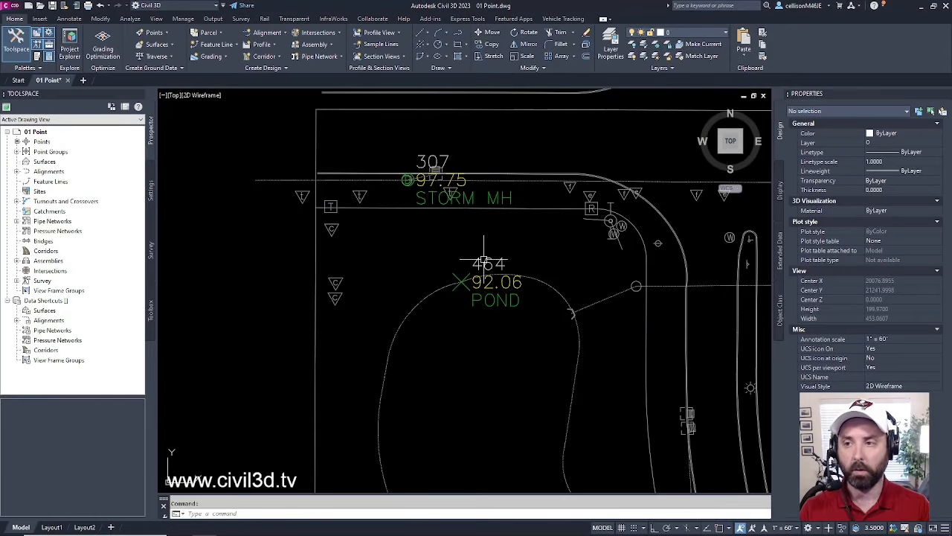
scroll(484, 259, "down", 2)
mouse_move(366, 271)
middle_mouse_down()
mouse_move(514, 263)
mouse_move(509, 288)
middle_mouse_up()
scroll(514, 263, "down", 2)
type("p")
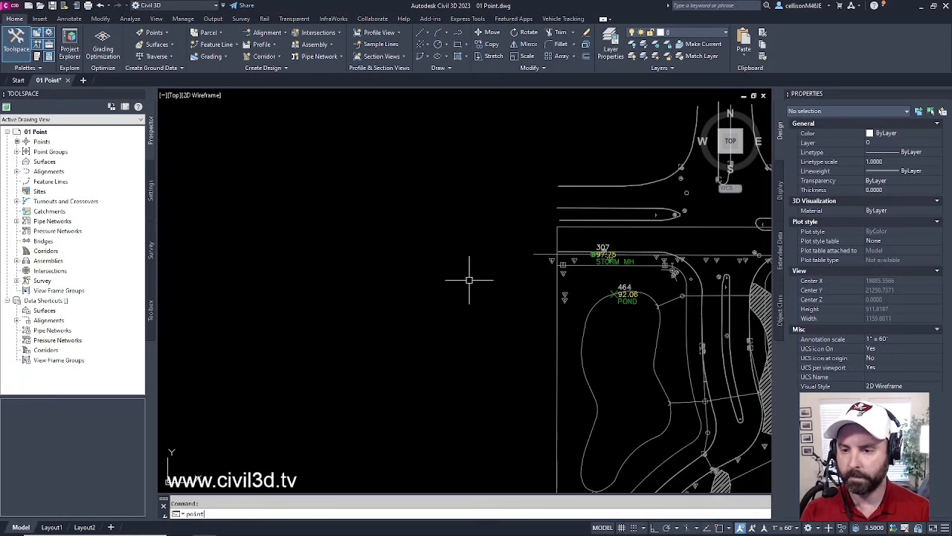
type("oint")
- Place a plain AutoCAD point in empty space west of the COGO points and select it
key("Return")
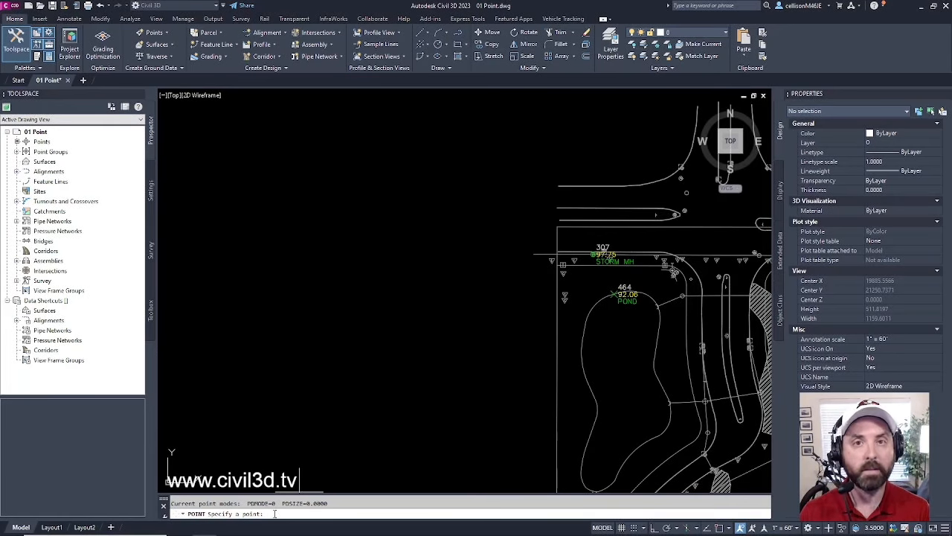
left_click(340, 242)
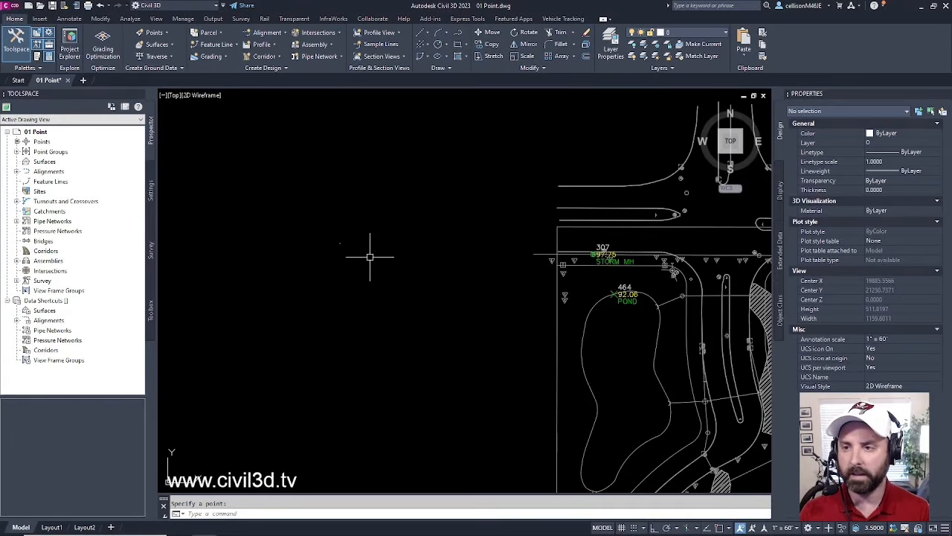
left_click(366, 221)
left_click(320, 265)
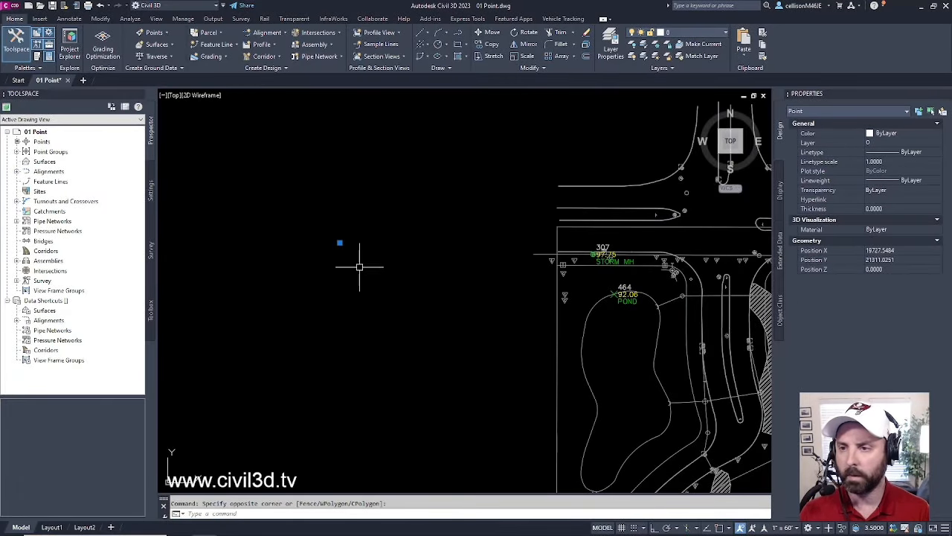
- Clear the selection and zoom in close on the STORM MH and POND points
scroll(342, 251, "up", 4)
scroll(342, 251, "up", 4)
middle_click_drag(334, 223, 401, 315)
scroll(358, 271, "up", 4)
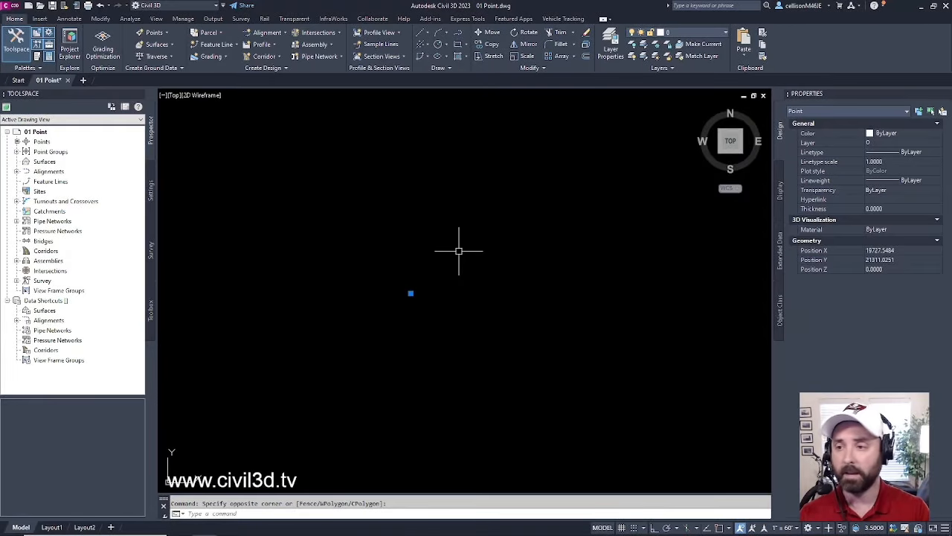
scroll(459, 252, "down", 12)
middle_click_drag(505, 275, 412, 276)
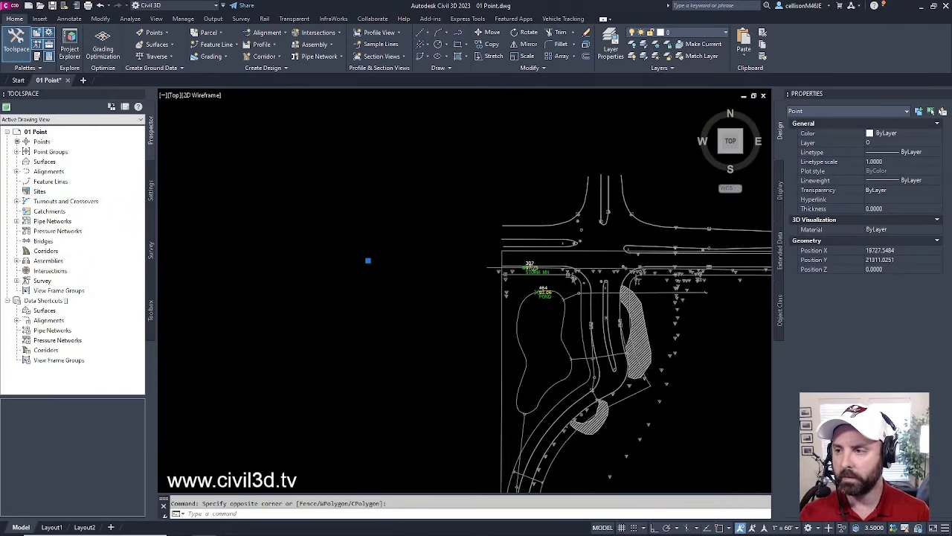
scroll(412, 276, "down", 2)
key("Escape")
scroll(503, 272, "up", 6)
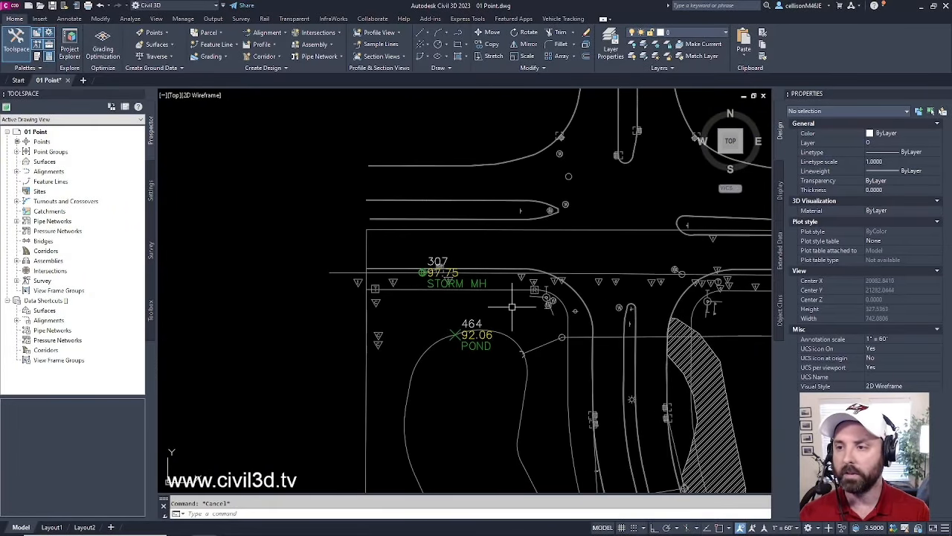
middle_click_drag(512, 307, 518, 315)
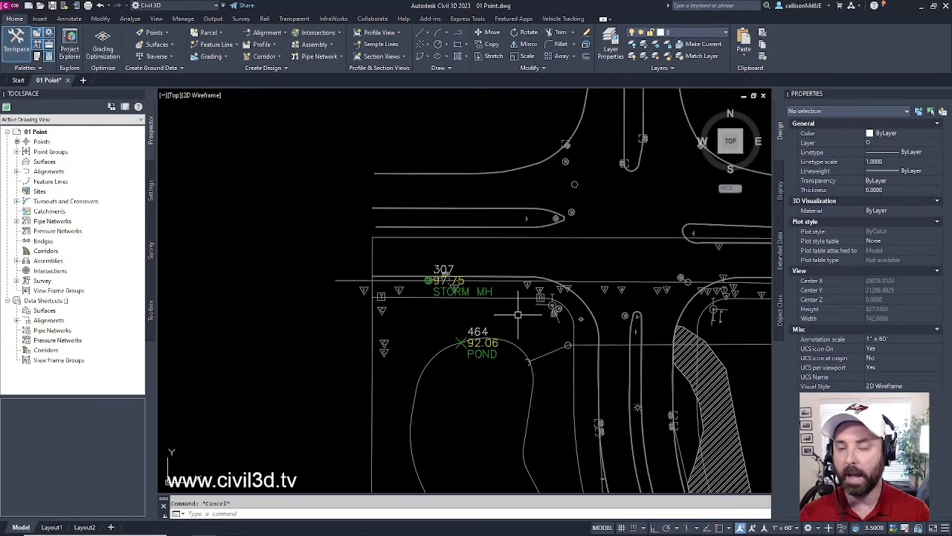
- Select COGO point 307 and inspect its properties
left_click(488, 289)
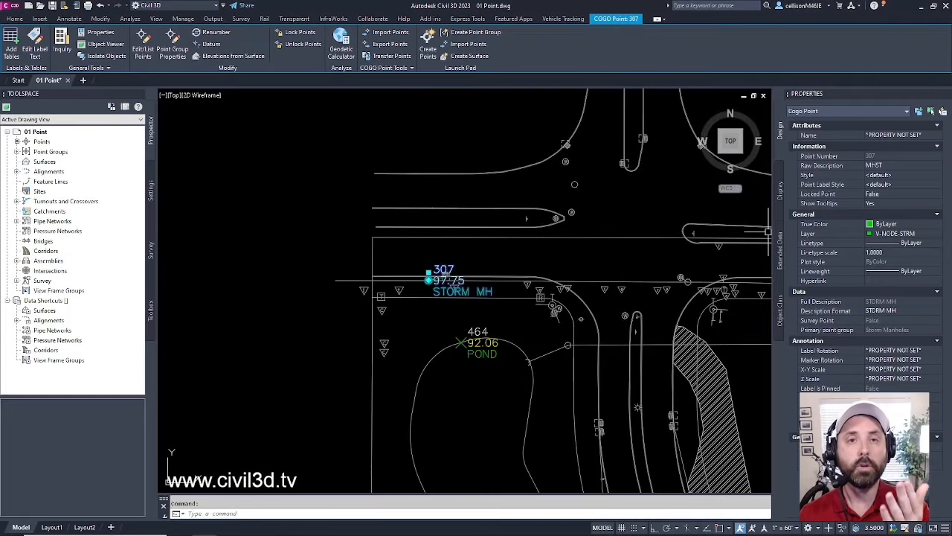
scroll(314, 224, "up", 2)
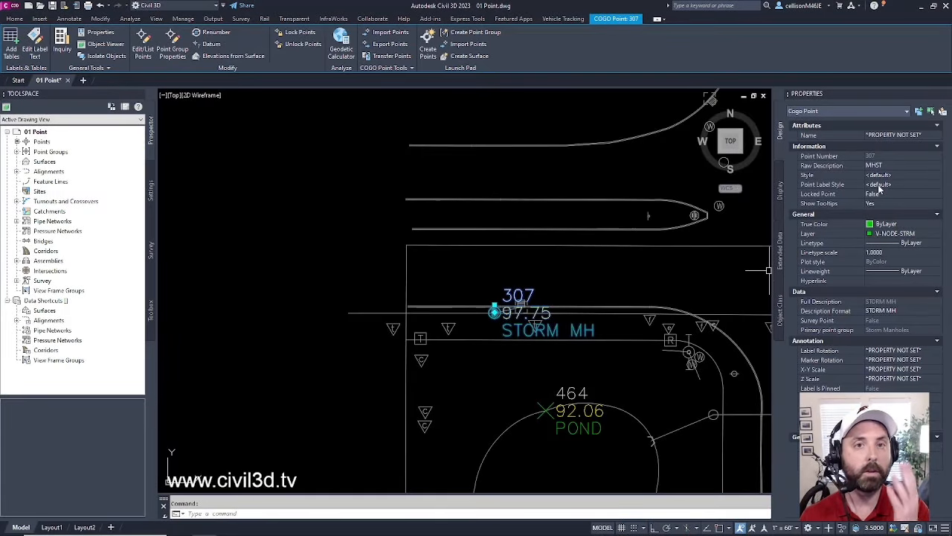
scroll(414, 244, "down", 4)
key("Escape")
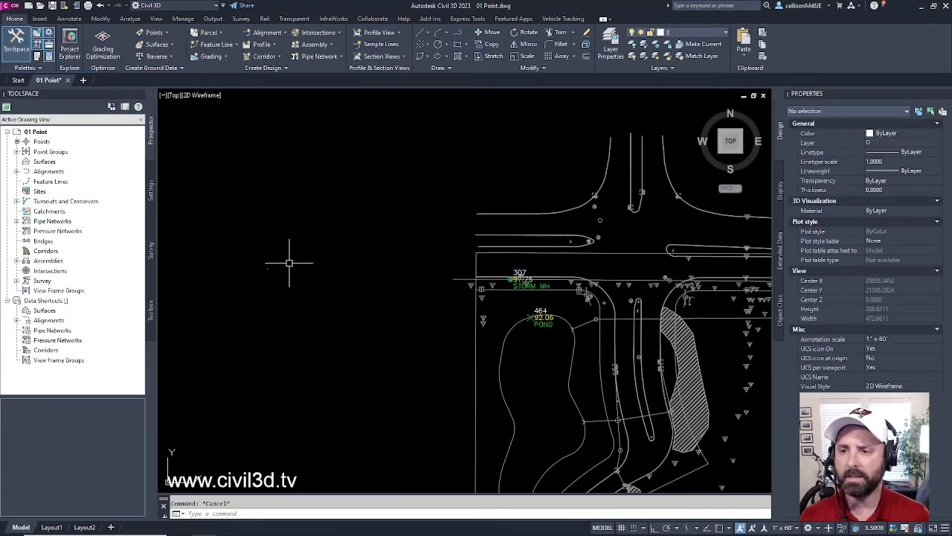
- Window-select the plain AutoCAD point for comparison, then open the point Style dropdown
left_click(291, 248)
left_click(261, 292)
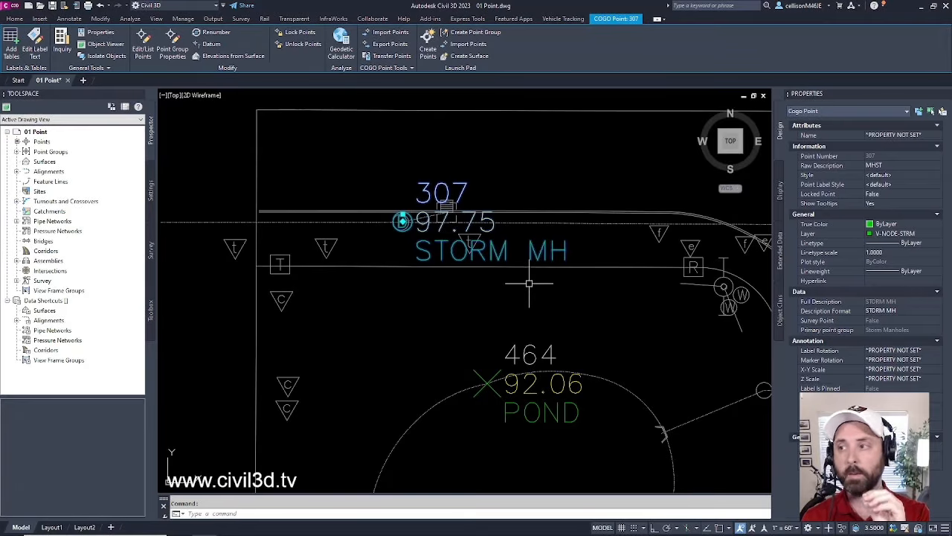
left_click(896, 177)
left_click(909, 176)
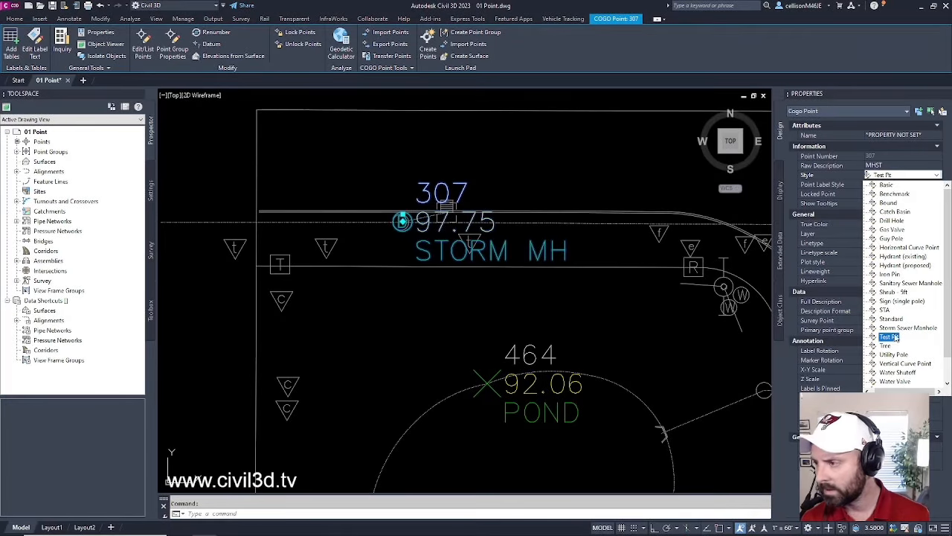
- Change point 307's style to STA, then to Hydrant (proposed)
left_click(884, 309)
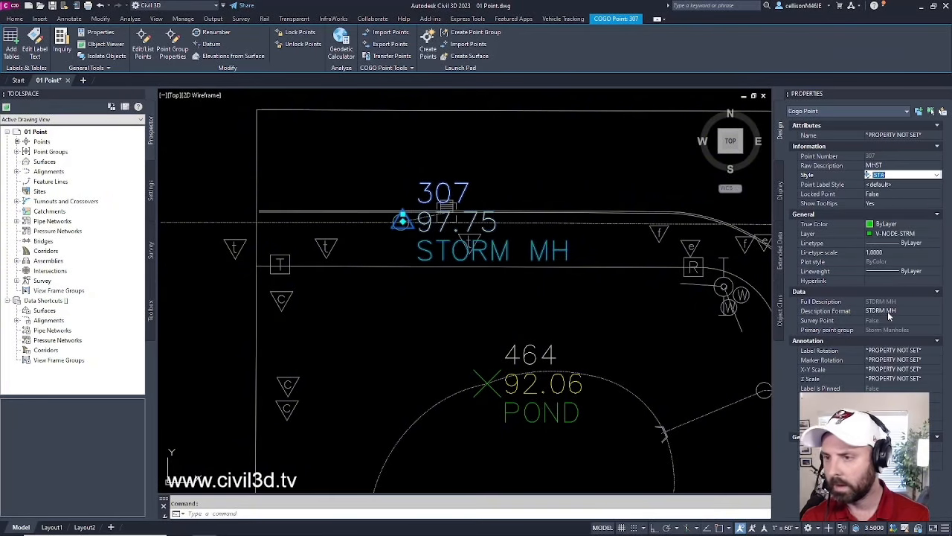
scroll(404, 217, "up", 5)
middle_click_drag(402, 234, 557, 301)
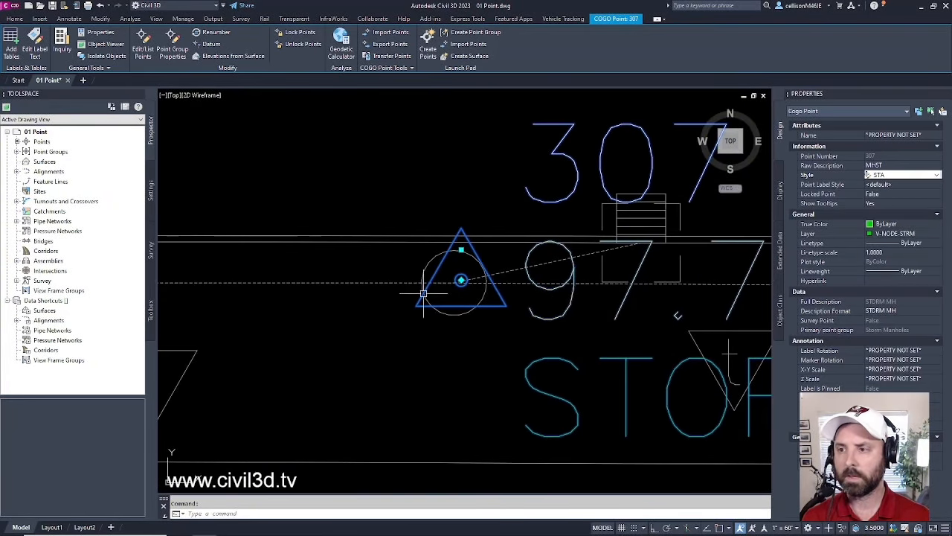
left_click(884, 176)
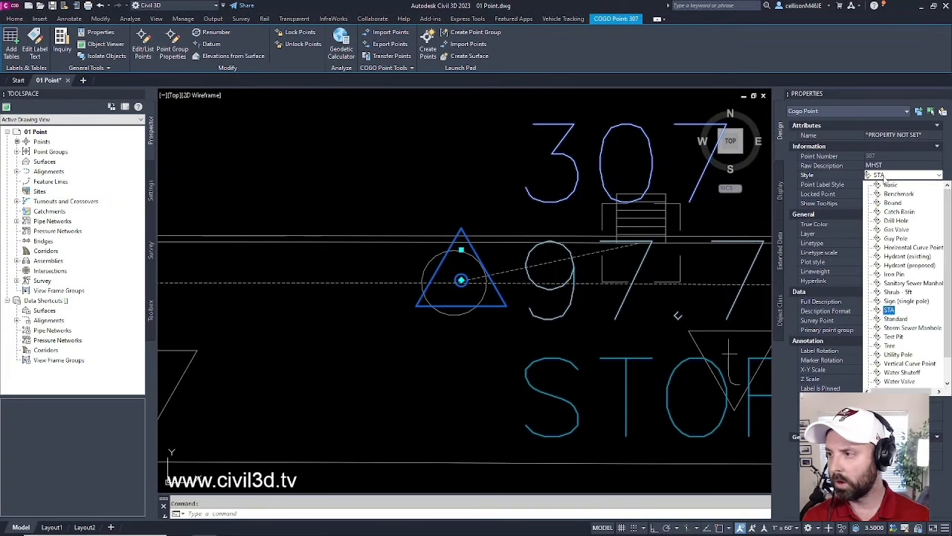
left_click(901, 265)
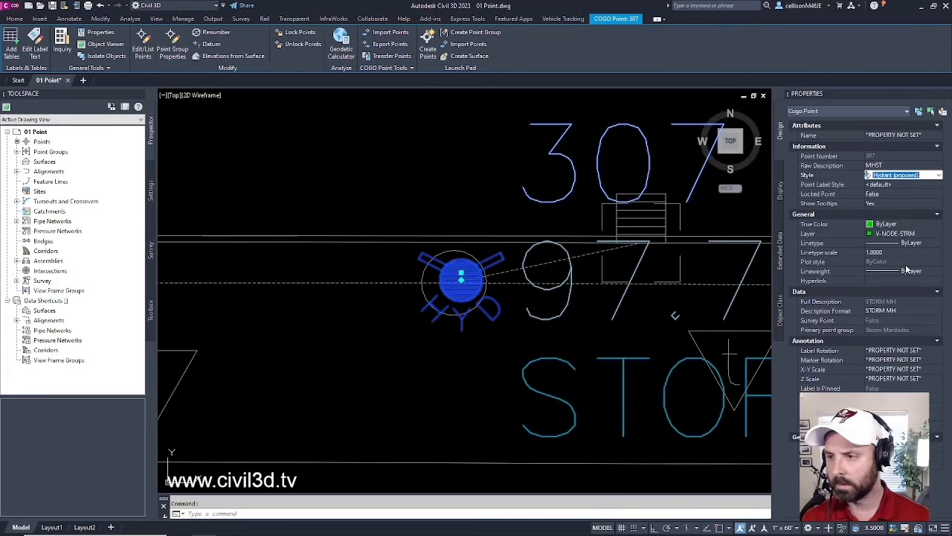
scroll(436, 290, "down", 4)
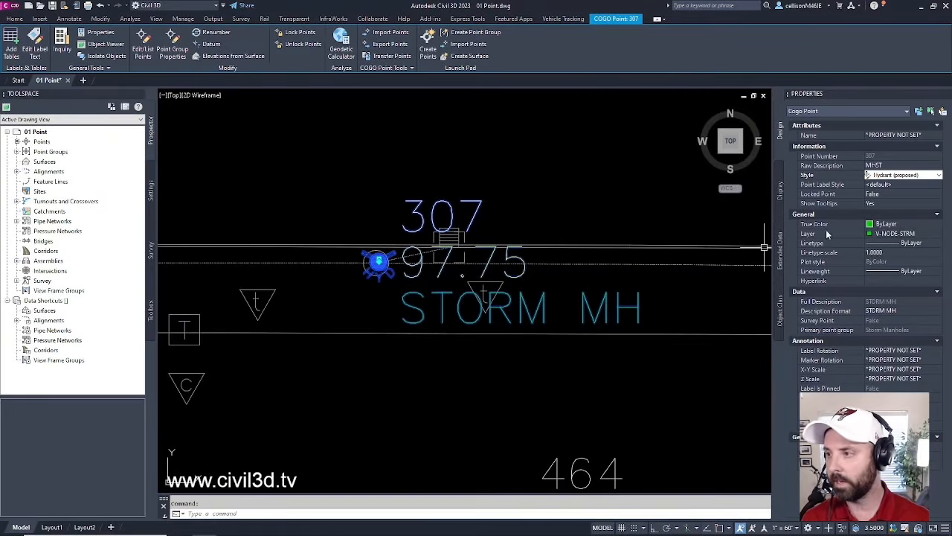
- Set point 307's label style to Description Only, then Elevation Only, showing just 97.75
left_click(892, 186)
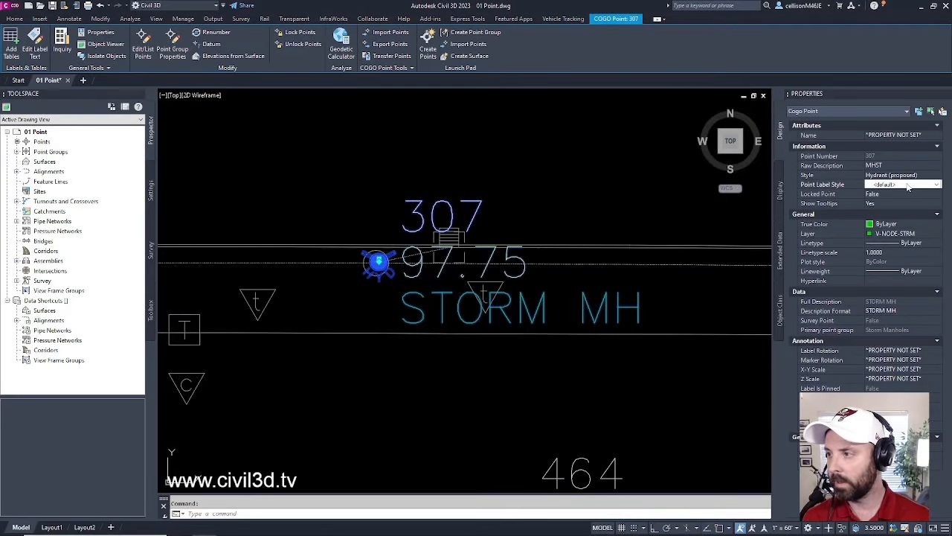
left_click(904, 185)
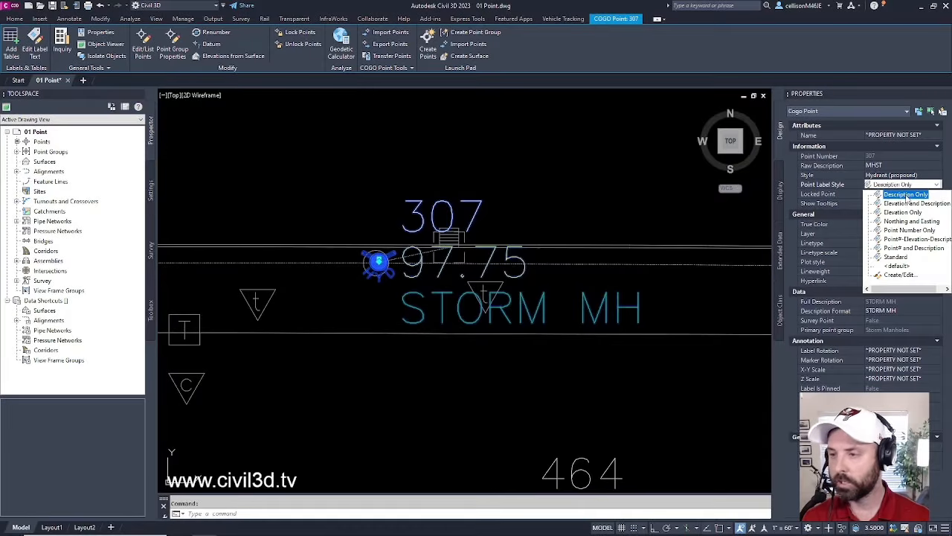
left_click(906, 195)
scroll(538, 305, "down", 2)
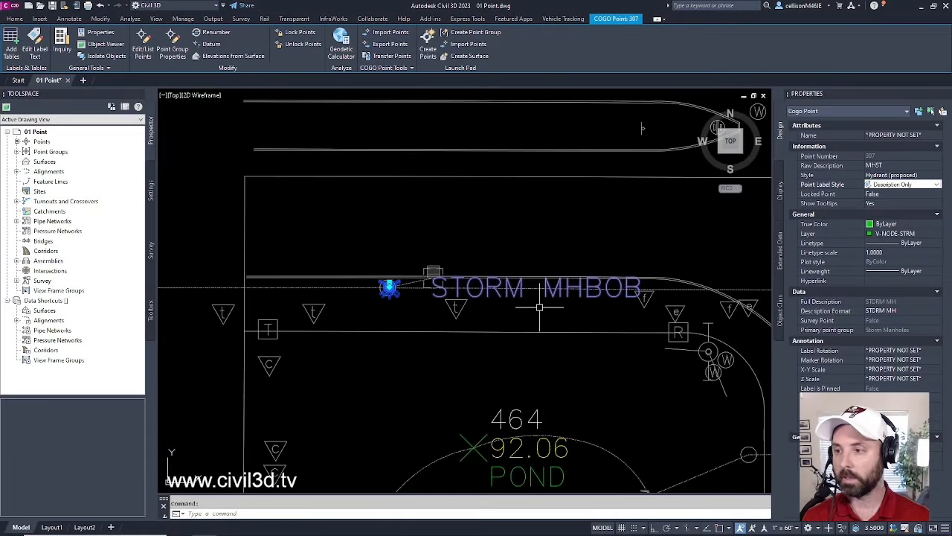
left_click(900, 189)
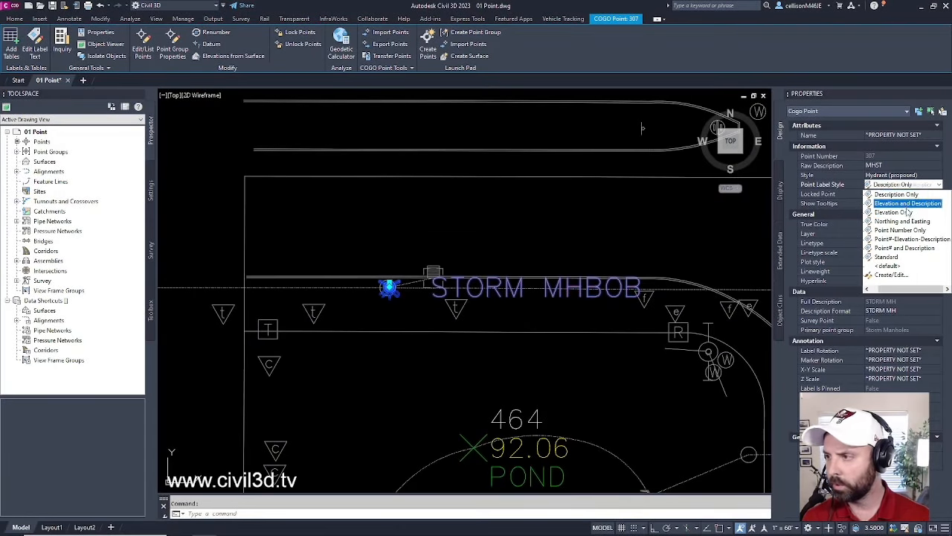
left_click(909, 216)
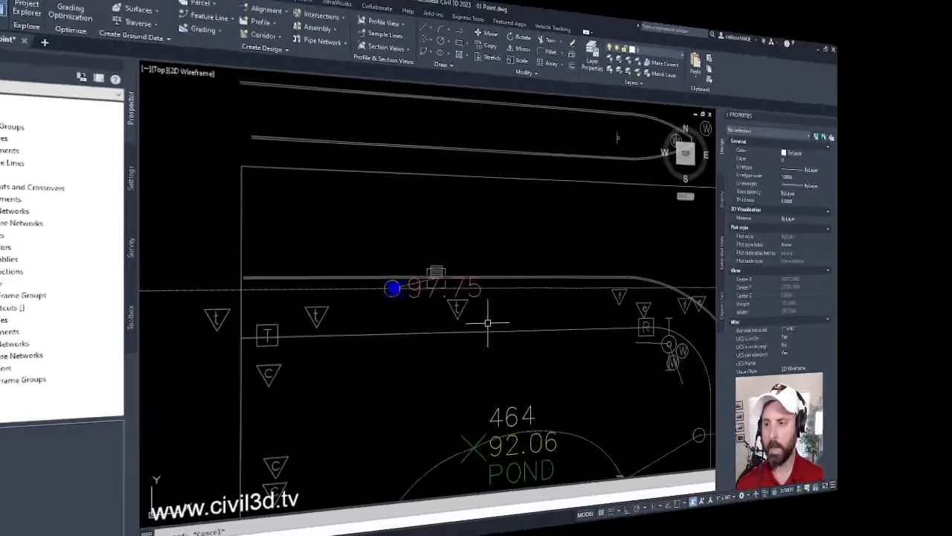
key("Escape")
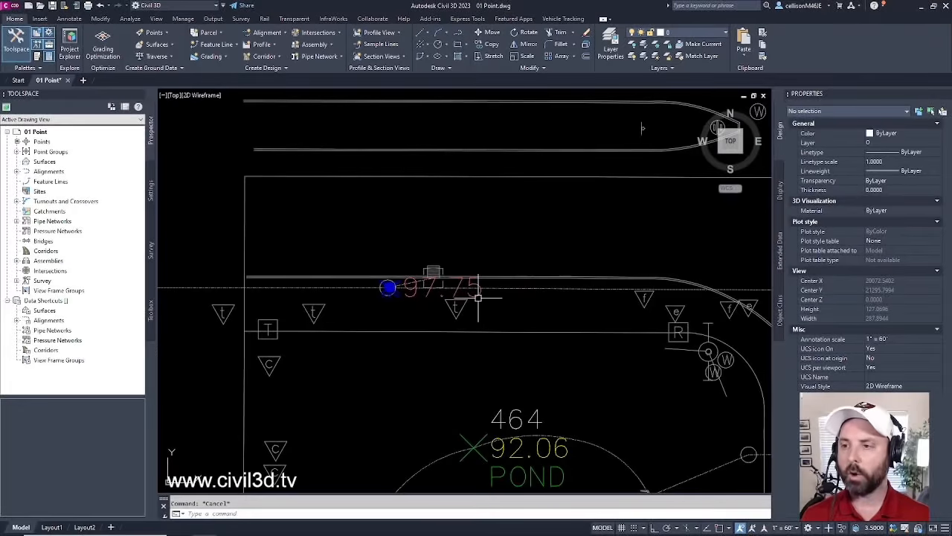
- Select point 307 and set its point style back to <default>
left_click(479, 296)
left_click(900, 175)
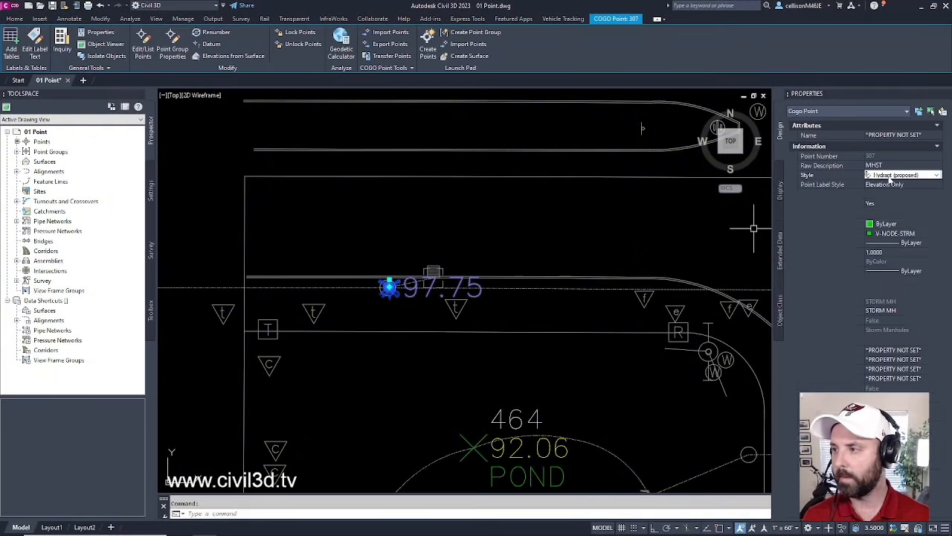
left_click(909, 177)
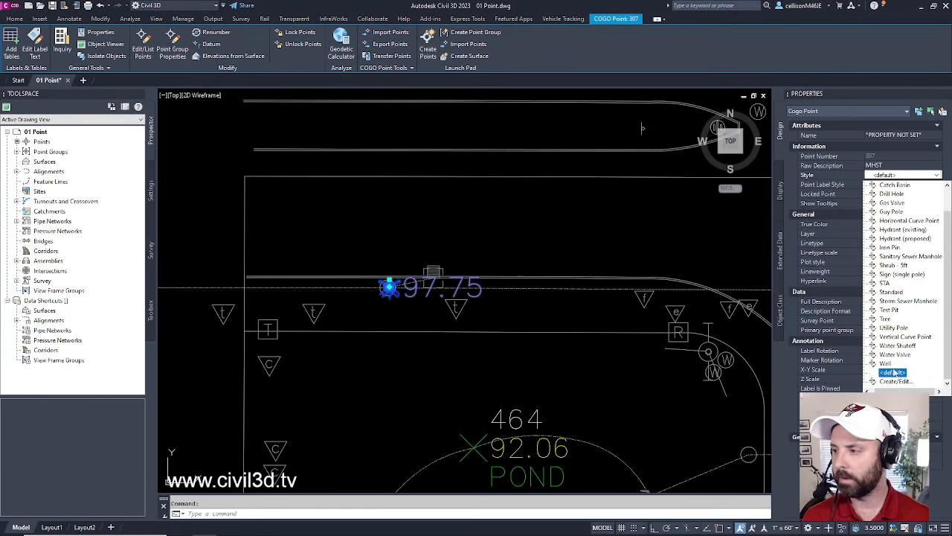
left_click(895, 375)
- Restore point 307's label to show its number, 97.75 elevation and STORM MH description
left_click(906, 185)
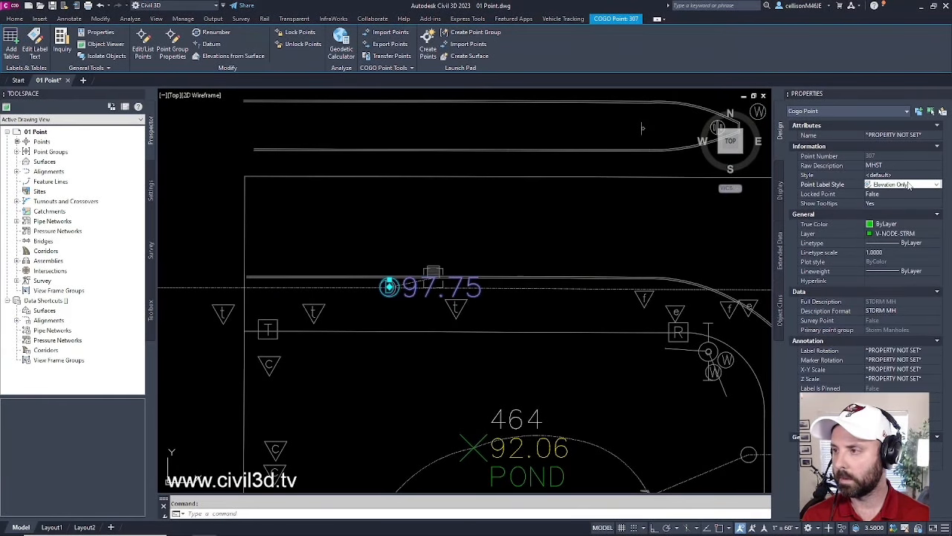
left_click(906, 184)
left_click(914, 239)
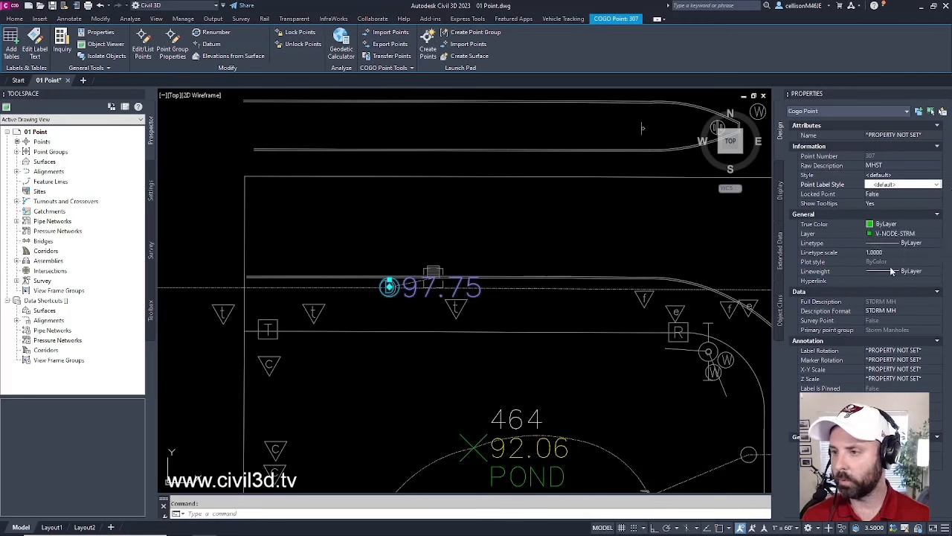
key("Escape")
middle_click_drag(474, 372, 524, 379)
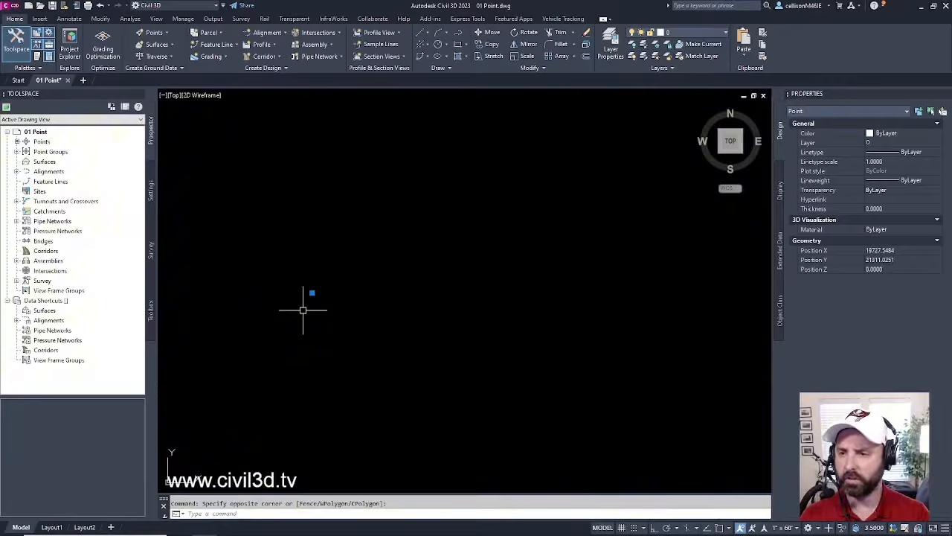
- Zoom out and recentre so the plain AutoCAD point and COGO point 307 are both visible
scroll(357, 296, "down", 6)
middle_click_drag(419, 296, 411, 304)
scroll(406, 304, "up", 2)
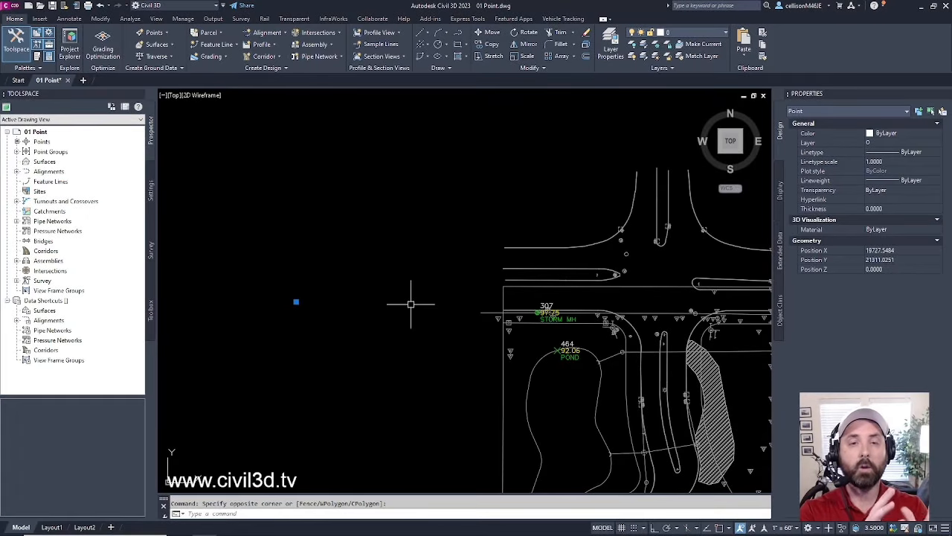